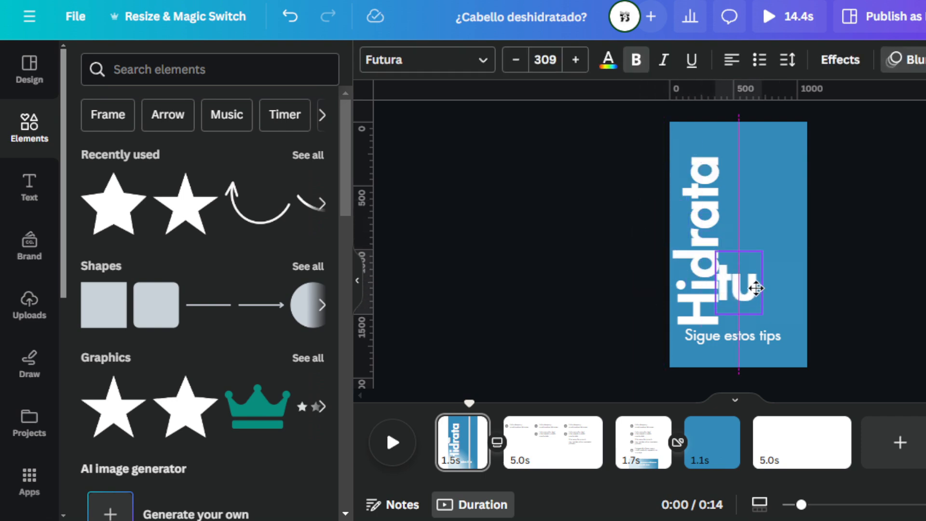
Shrink the vertical "Hidrata" text to size 259 and reposition it along the left side of the page.
click(710, 284)
drag(728, 132, 719, 145)
click(797, 249)
drag(689, 242, 684, 245)
Duplicate the vertical "Hidrata" text and rotate the copy to horizontal.
click(754, 291)
click(713, 285)
alt+drag(712, 284, 804, 288)
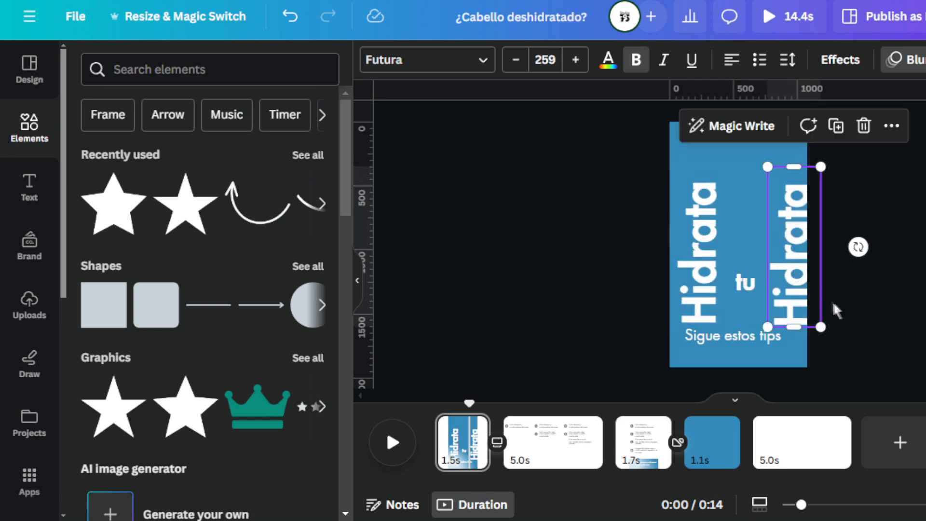
drag(859, 247, 791, 311)
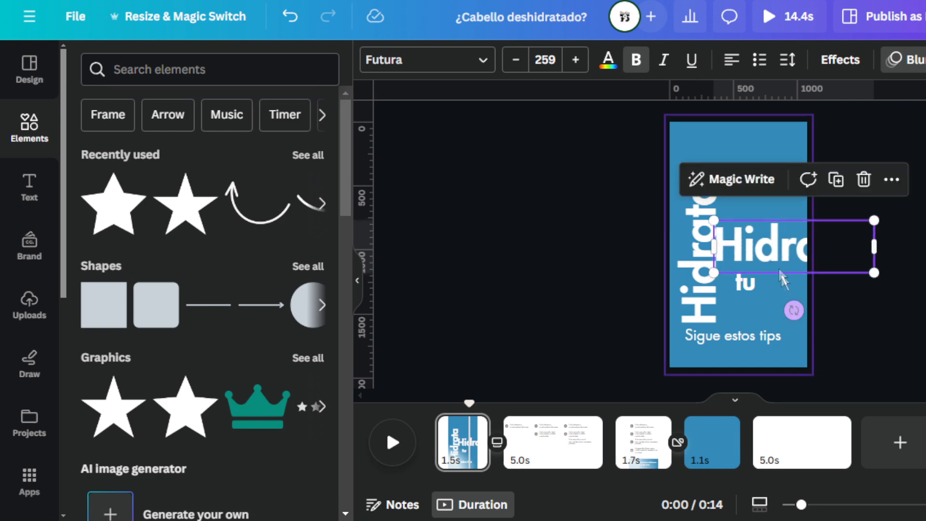
Replace the wording of the horizontal "Hidrata" copy with "Cabello".
double_click(768, 248)
click(770, 246)
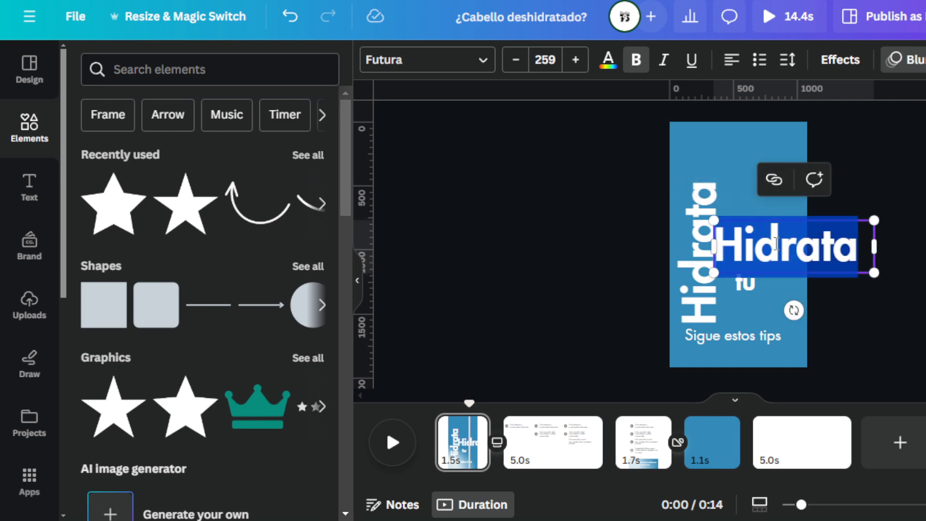
text(C)
text(abeññp)
key(BackSpace)
key(BackSpace)
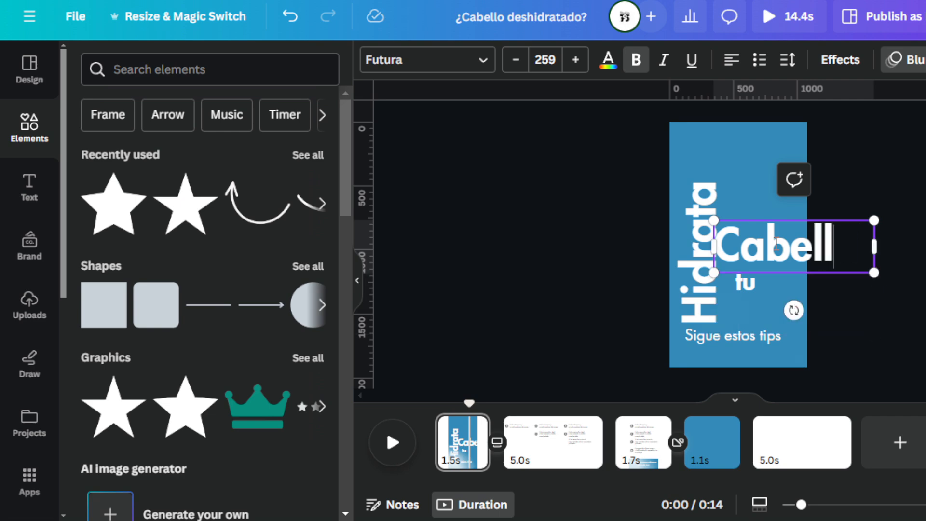
click(890, 272)
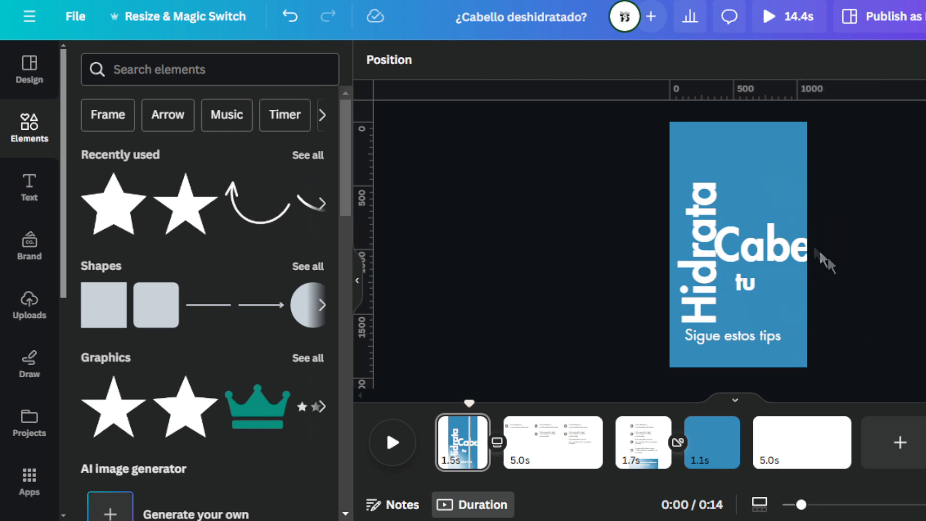
Shrink "Cabello" and place it beneath "tu", with "tu" aligned to its left edge.
click(809, 249)
drag(874, 274, 745, 296)
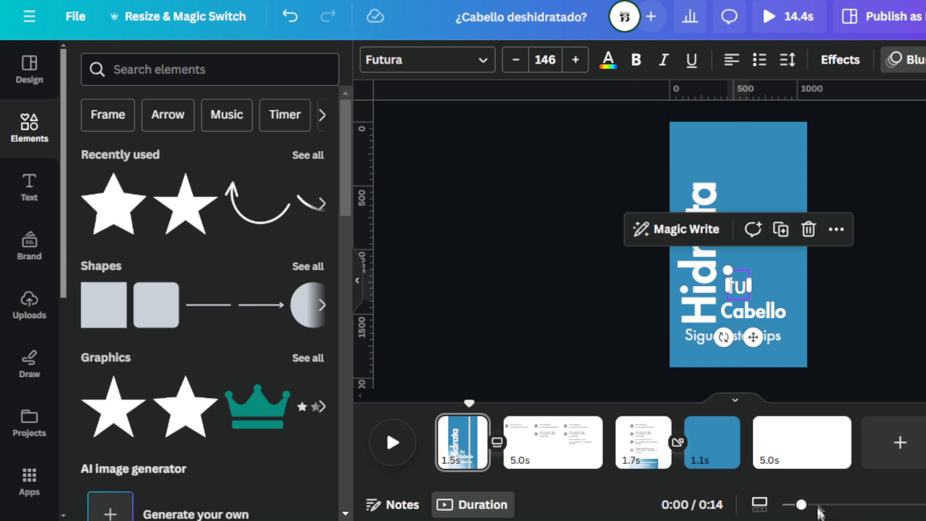
drag(801, 505, 829, 505)
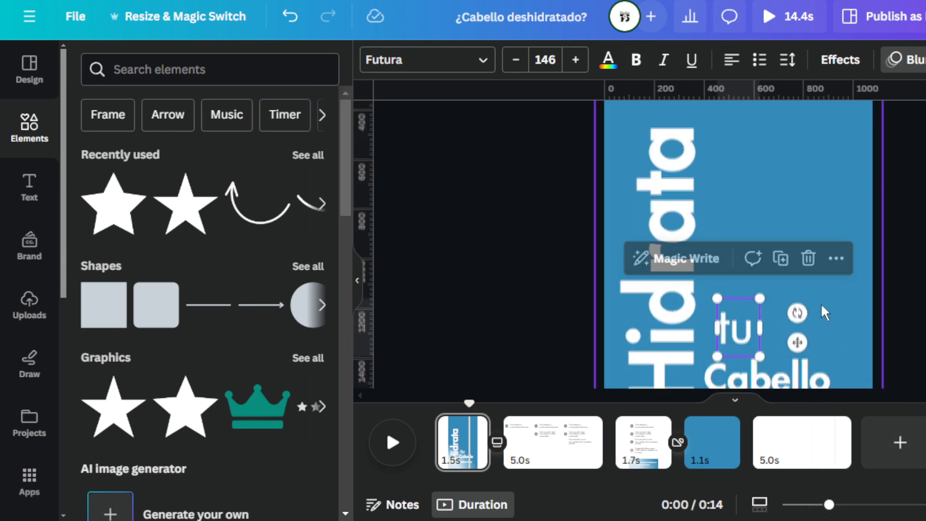
scroll(719, 256, down, 2)
drag(740, 254, 728, 253)
Narrow the "Sigue estos tips" text box to fit its words and position it beneath "Cabello".
drag(773, 349, 779, 356)
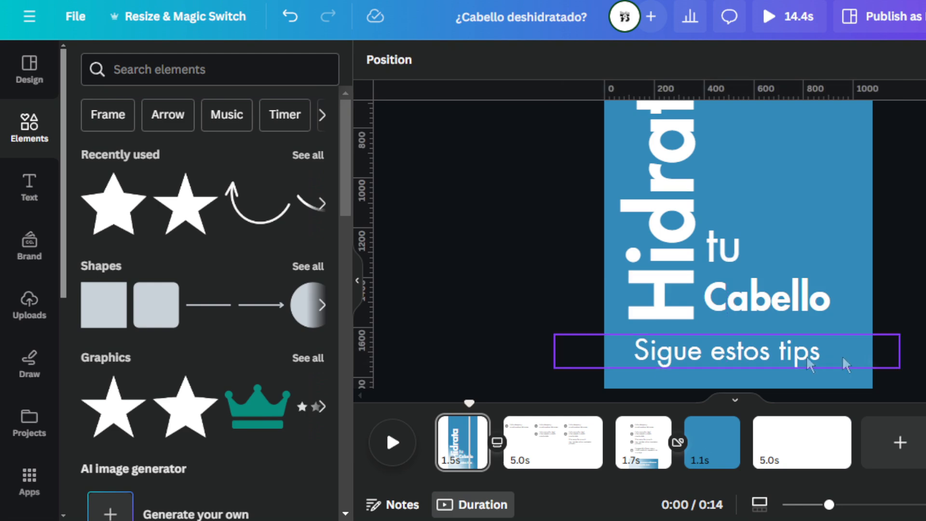
drag(899, 351, 744, 356)
drag(671, 356, 749, 357)
double_click(751, 358)
scroll(857, 352, down, 1)
click(891, 343)
click(807, 342)
drag(816, 335, 831, 334)
Replace the "Sigue estos tips" wording with "Con estos tips".
double_click(809, 315)
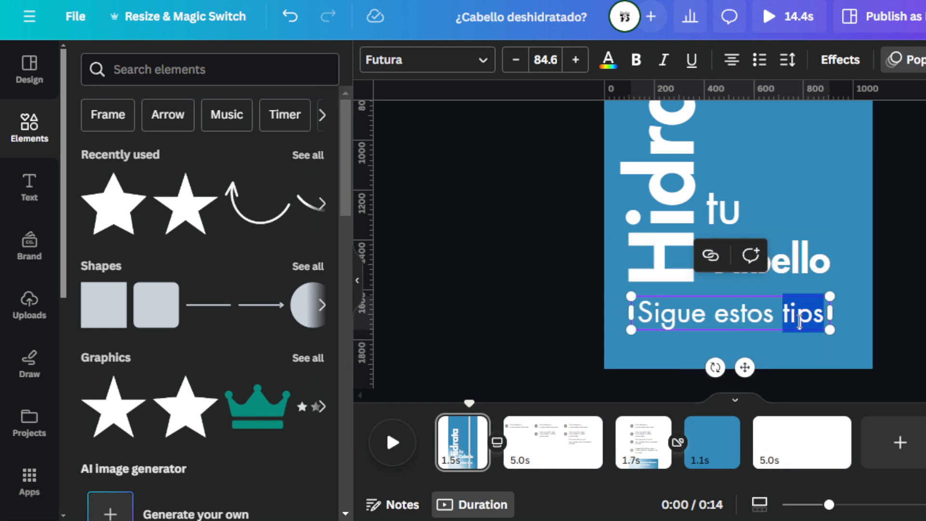
triple_click(800, 318)
text(C)
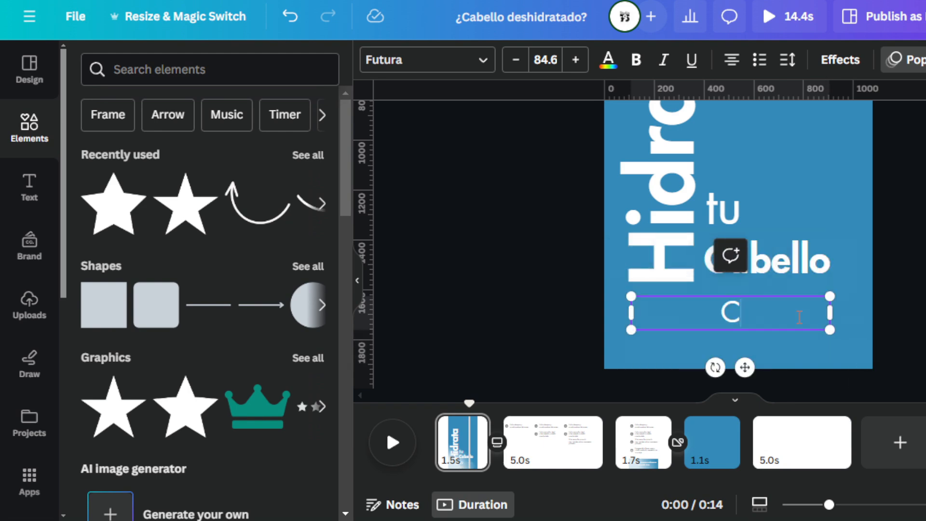
text(on estos tips)
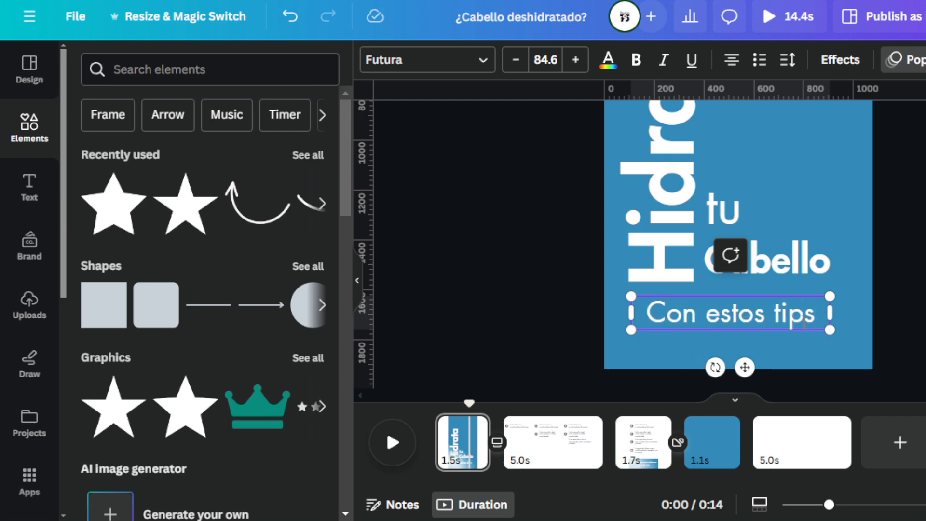
Tighten the "Con estos tips" text box and change its initial letter to lowercase, giving "con estos tips".
drag(835, 319, 815, 324)
click(525, 311)
drag(654, 316, 661, 314)
double_click(665, 313)
key(Left)
key(Delete)
text(c)
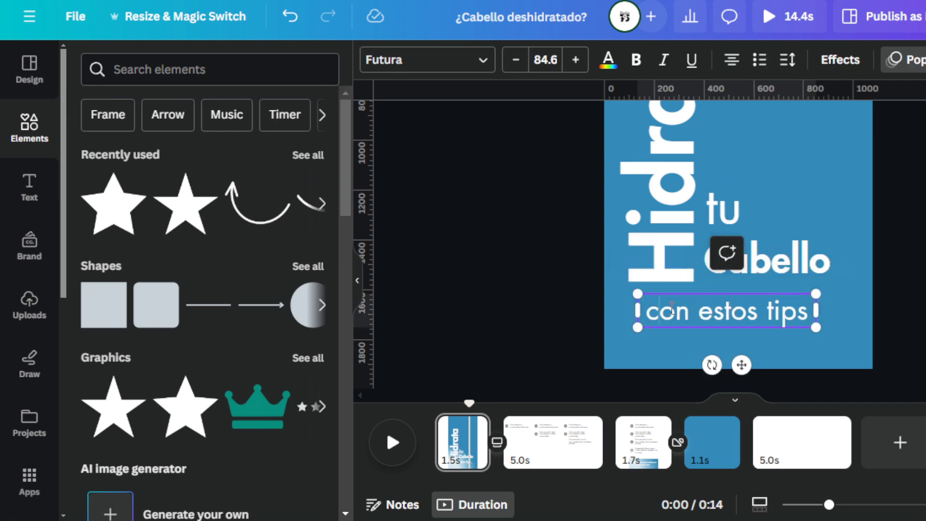
Enlarge "Cabello" to size 164 and arrange it between "tu" and "con estos tips", beside "Hidrata".
click(498, 285)
drag(706, 300, 771, 256)
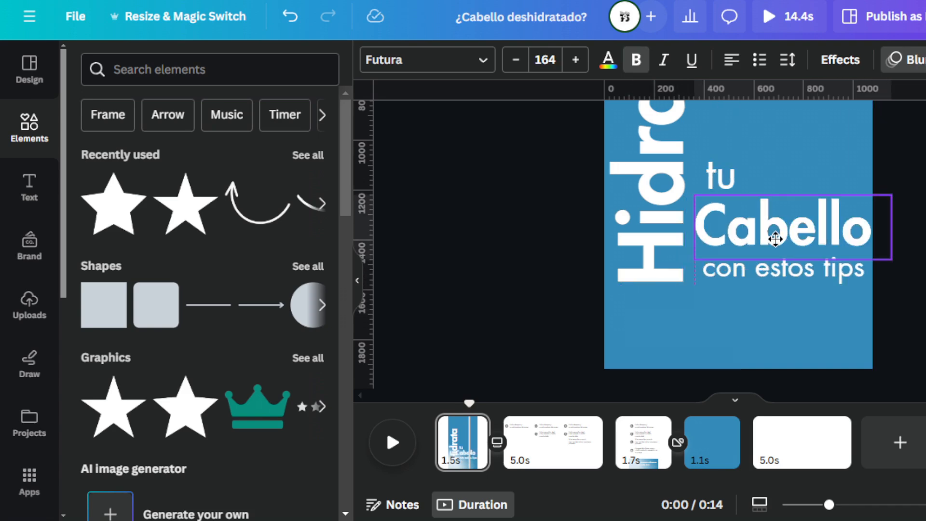
drag(775, 238, 770, 242)
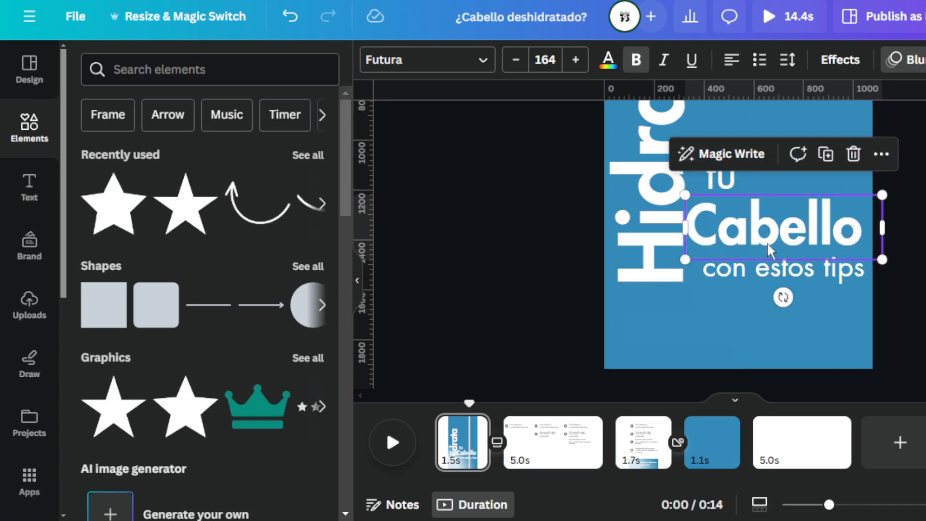
Set the "Cabello" font size to 160 and fit its narrowed text box just above "con estos tips".
click(516, 59)
click(516, 60)
click(515, 60)
click(516, 60)
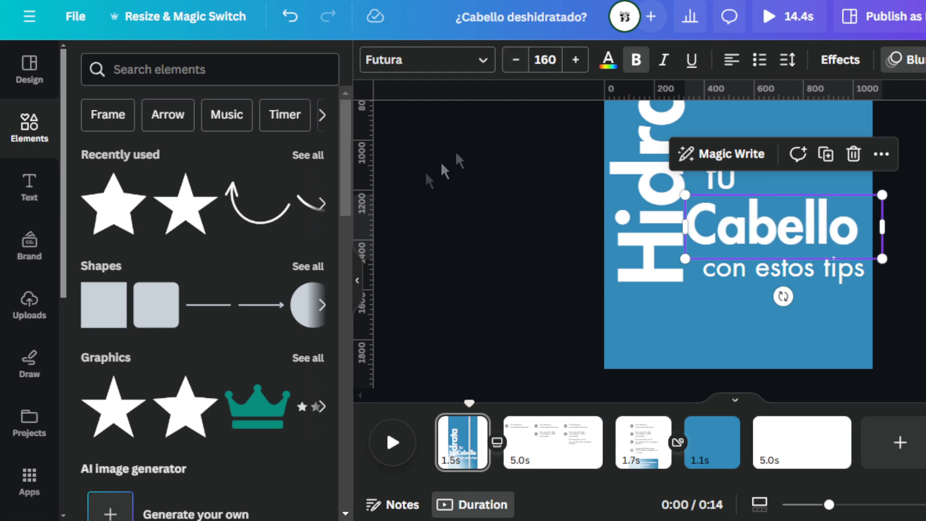
click(424, 172)
drag(783, 229, 790, 237)
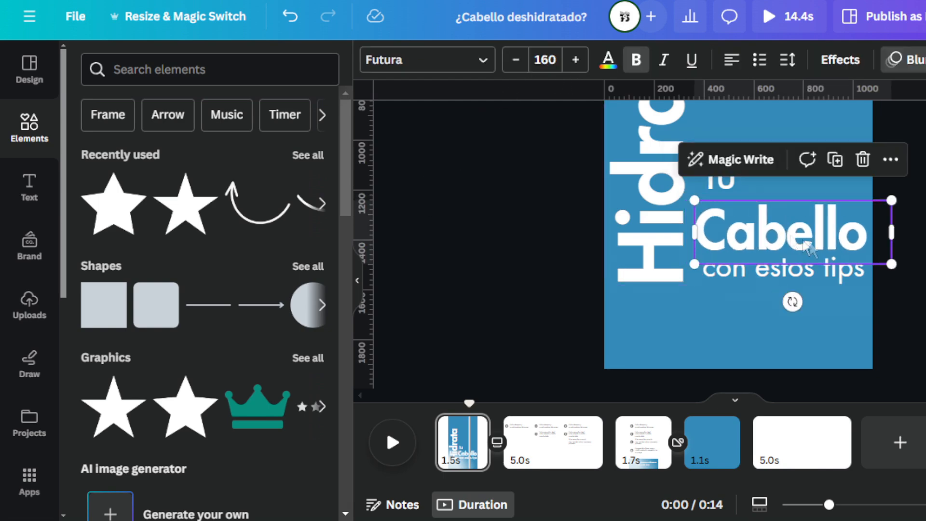
drag(889, 235, 879, 229)
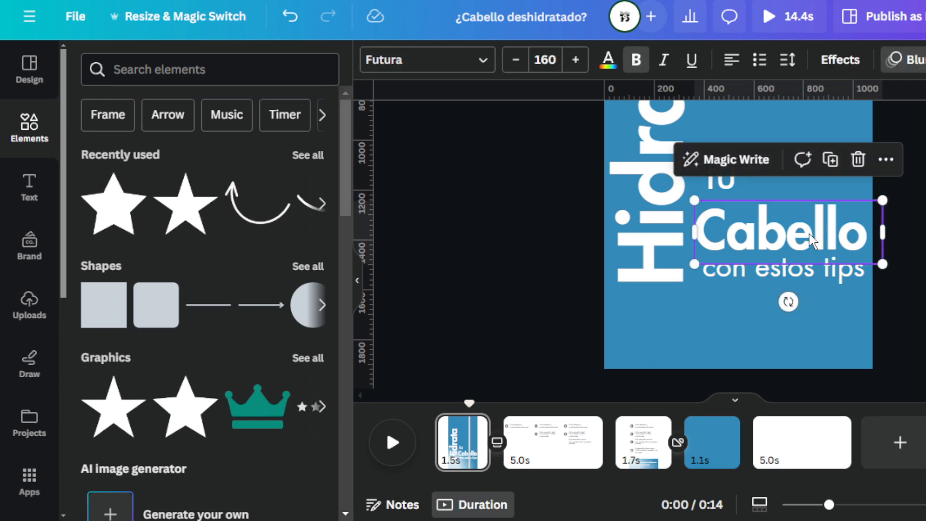
drag(830, 507, 813, 505)
drag(922, 330, 593, 114)
drag(701, 159, 700, 160)
shift+click(699, 159)
drag(925, 313, 584, 120)
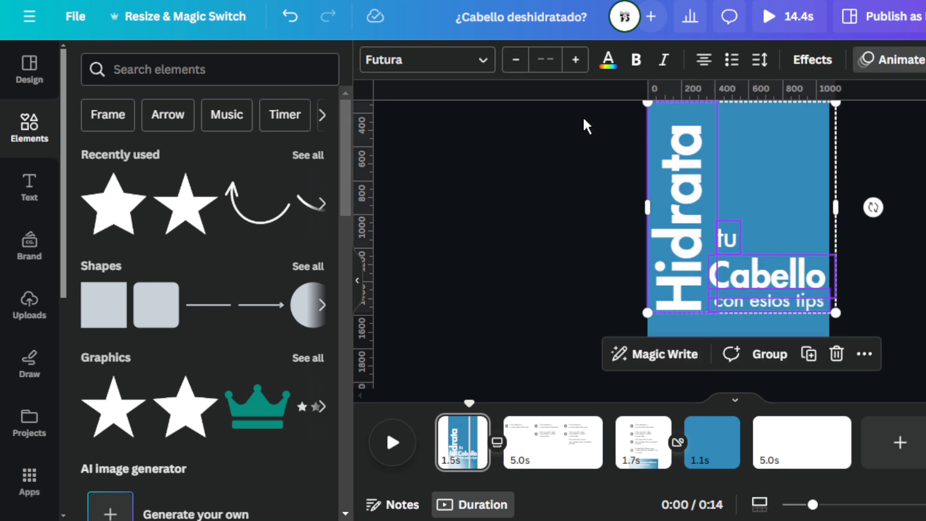
click(585, 122)
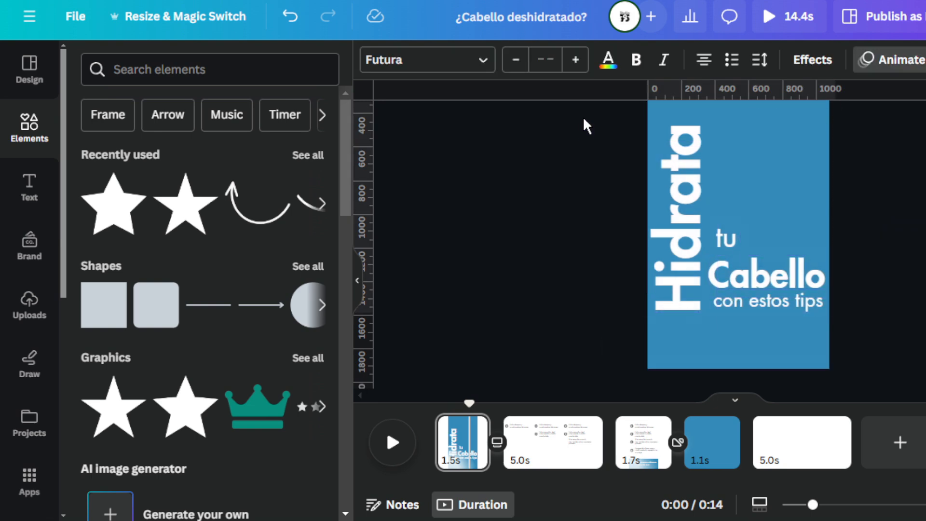
click(585, 120)
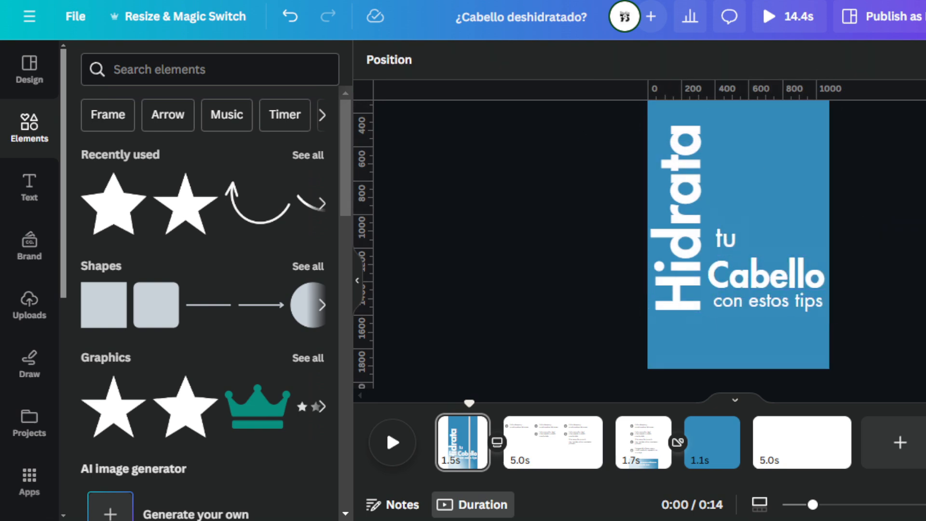
Add a vertical guide at the left edge of "Cabello" and align "tu" to it.
drag(369, 327, 709, 309)
click(746, 305)
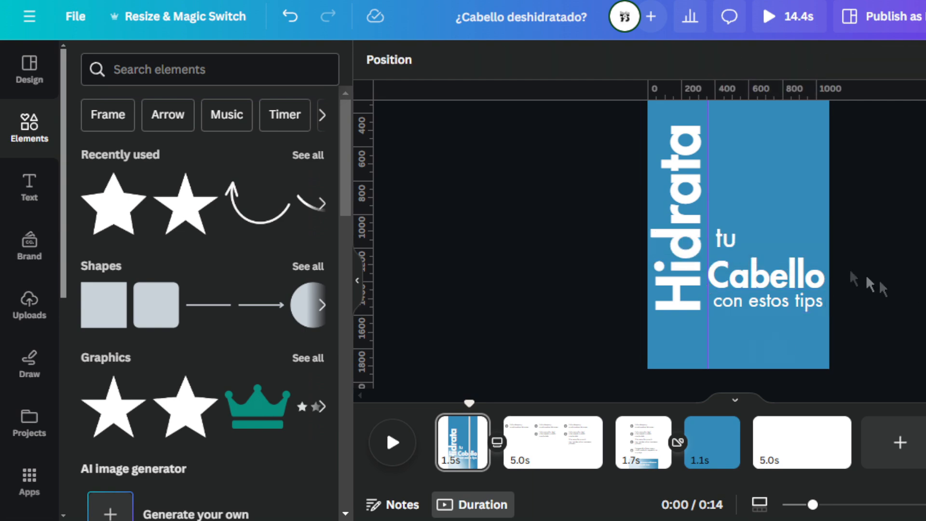
click(720, 238)
drag(719, 239, 717, 242)
click(845, 333)
Apply the Wipe text animation to "Hidrata", on enter only, with a rightward direction.
drag(813, 504, 797, 505)
click(688, 263)
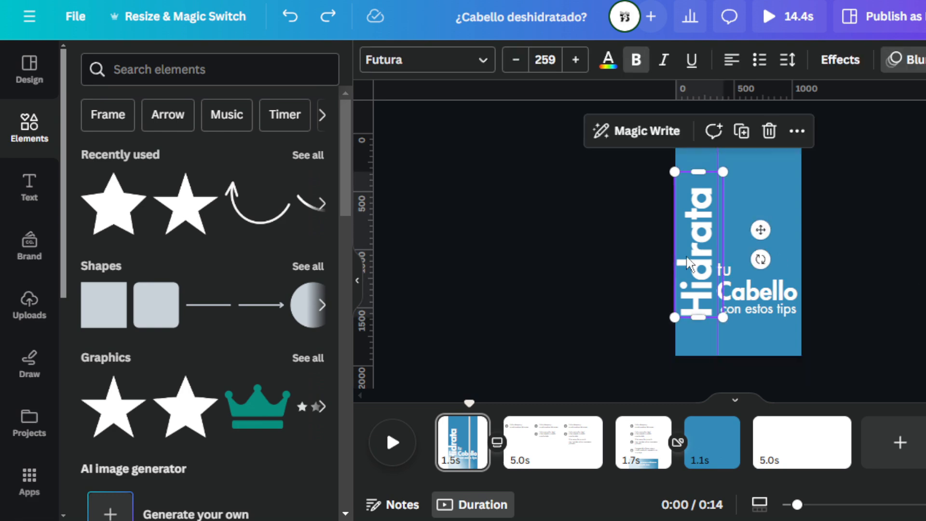
click(909, 71)
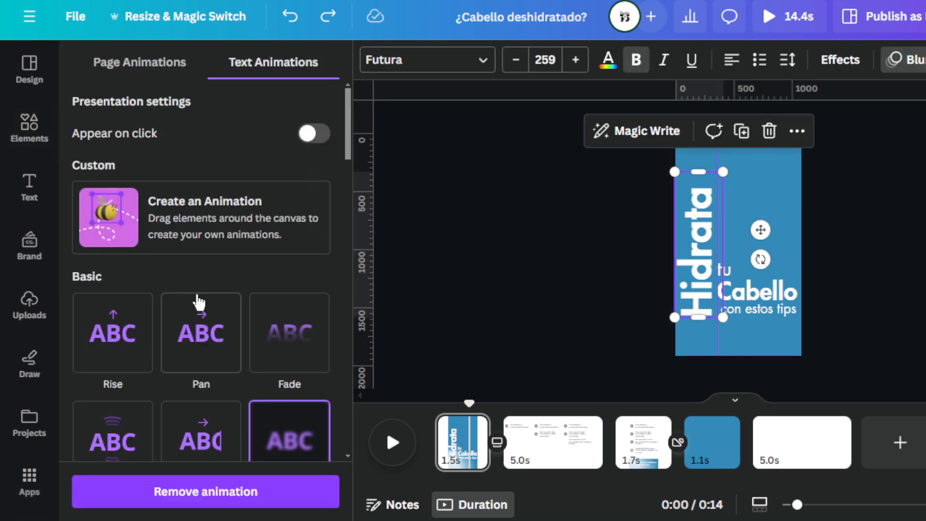
scroll(207, 316, down, 8)
scroll(208, 289, up, 3)
click(202, 210)
scroll(221, 279, down, 3)
click(234, 325)
click(164, 169)
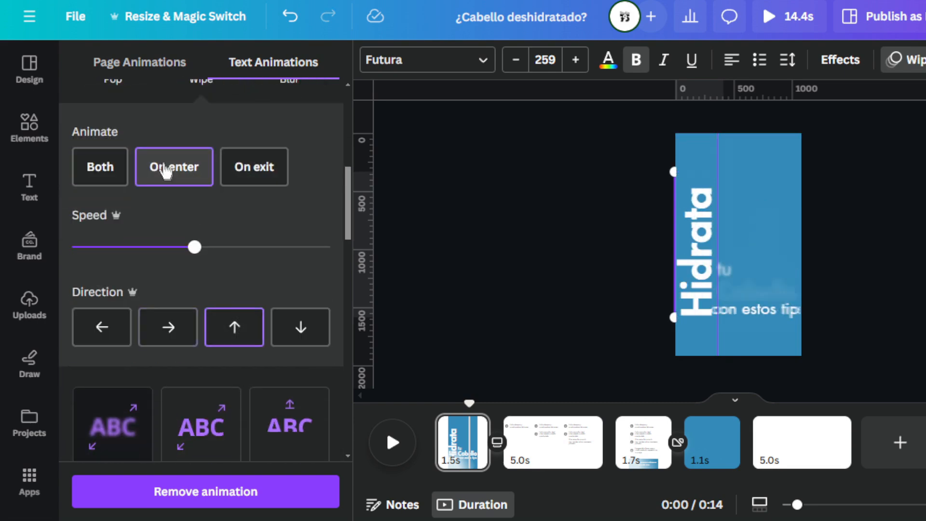
click(167, 329)
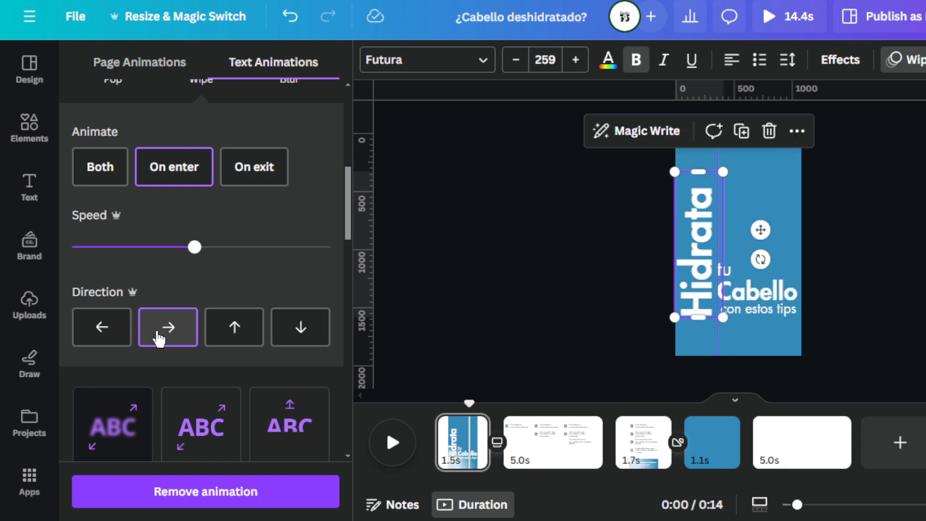
click(519, 297)
Apply the Block text animation to "con estos tips", on enter only.
click(736, 316)
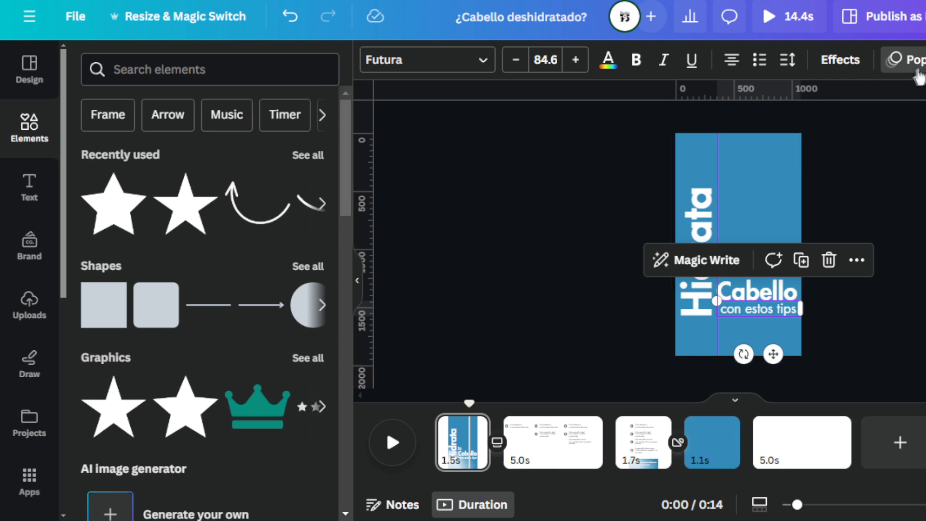
click(901, 59)
scroll(181, 280, down, 10)
scroll(177, 302, down, 8)
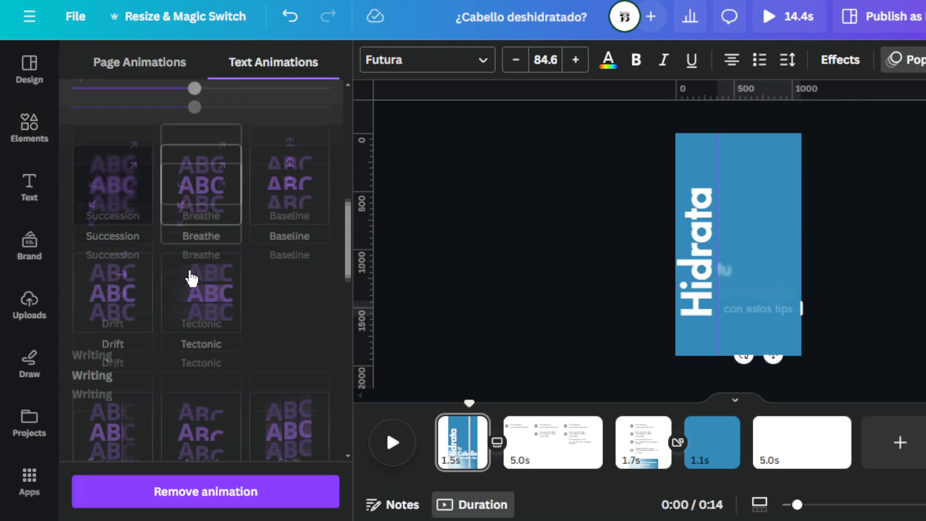
click(205, 232)
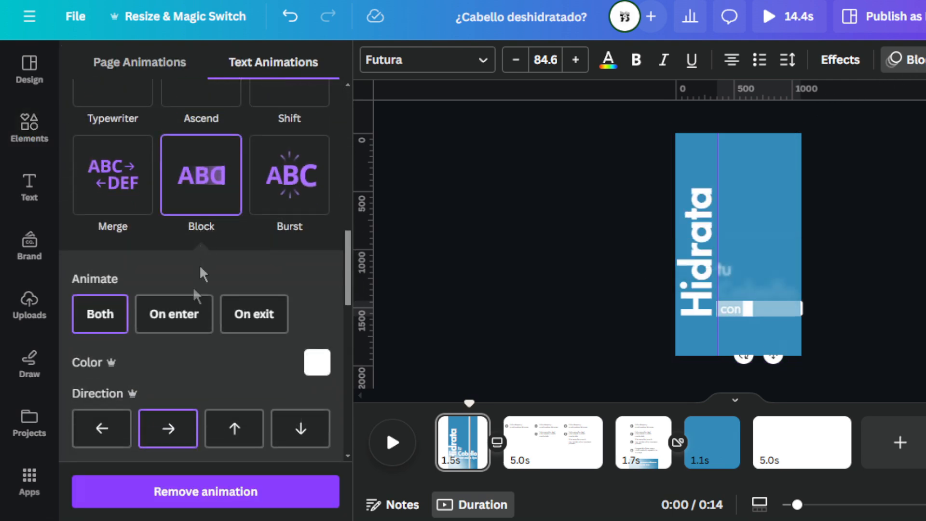
click(169, 329)
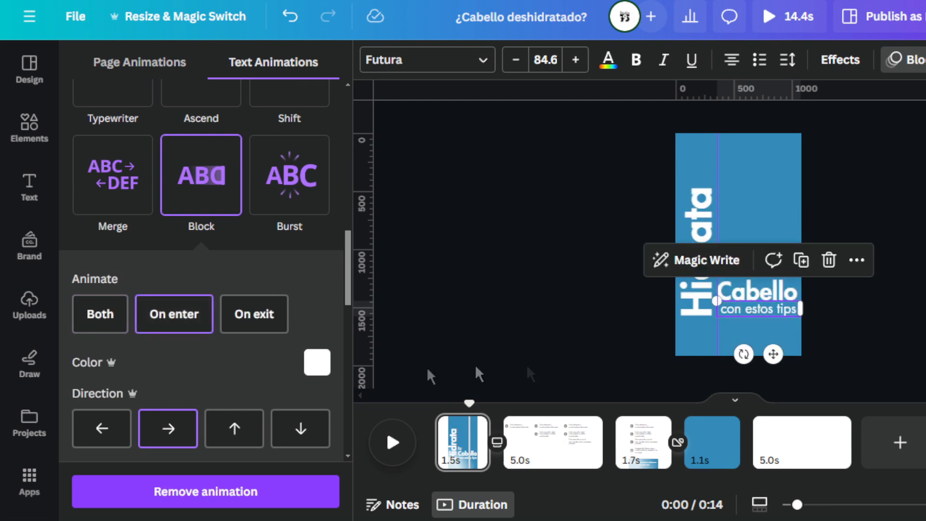
mouse_move(465, 406)
mouse_down()
mouse_move(438, 404)
mouse_move(486, 403)
mouse_move(438, 403)
mouse_move(478, 403)
mouse_up()
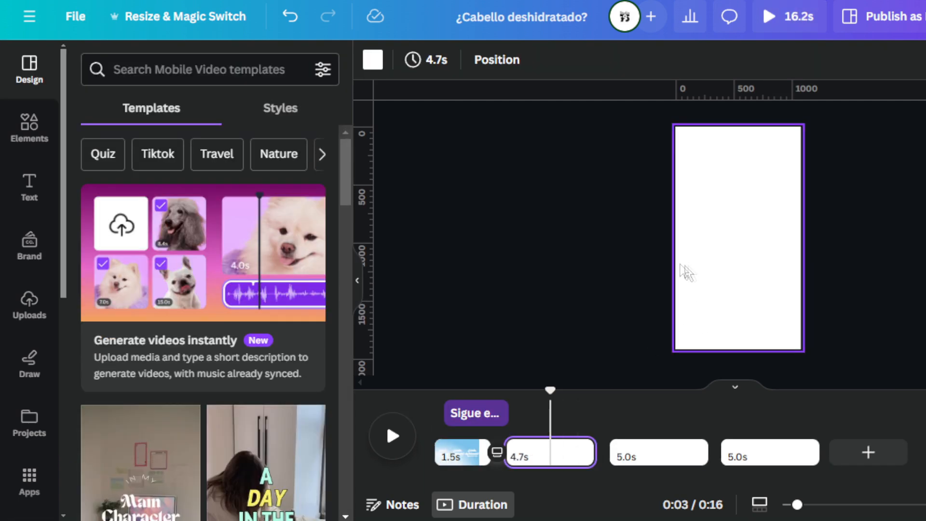
Add a circle to the center of the blank 4.7-second page and enlarge it.
key(c)
click(547, 241)
click(727, 236)
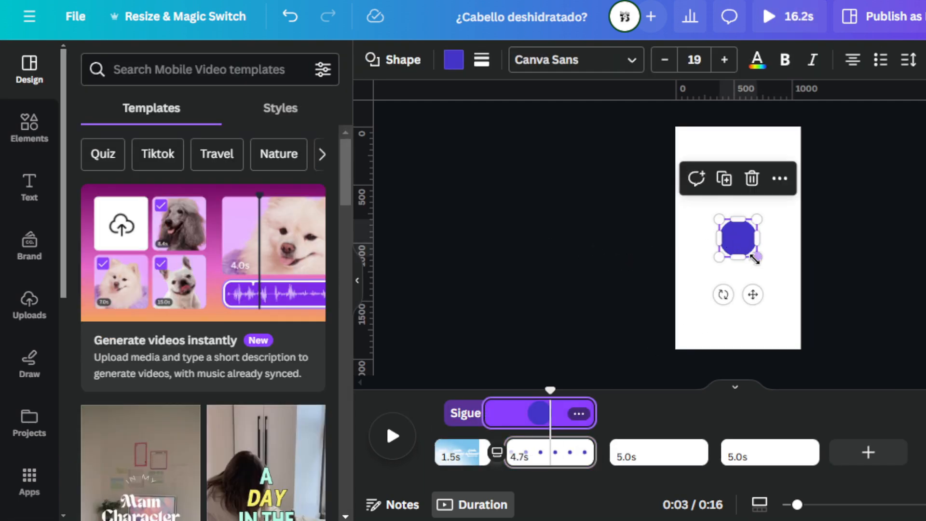
mouse_move(758, 259)
mouse_down()
mouse_move(738, 244)
mouse_move(765, 265)
mouse_up()
click(843, 291)
Add the white Solid Star graphic over the circle and shrink it to fit well inside.
click(28, 137)
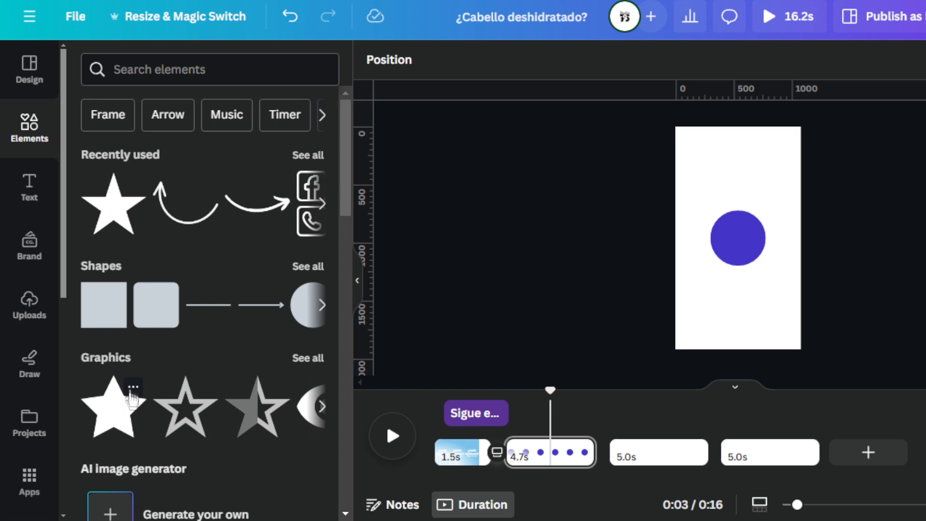
click(132, 388)
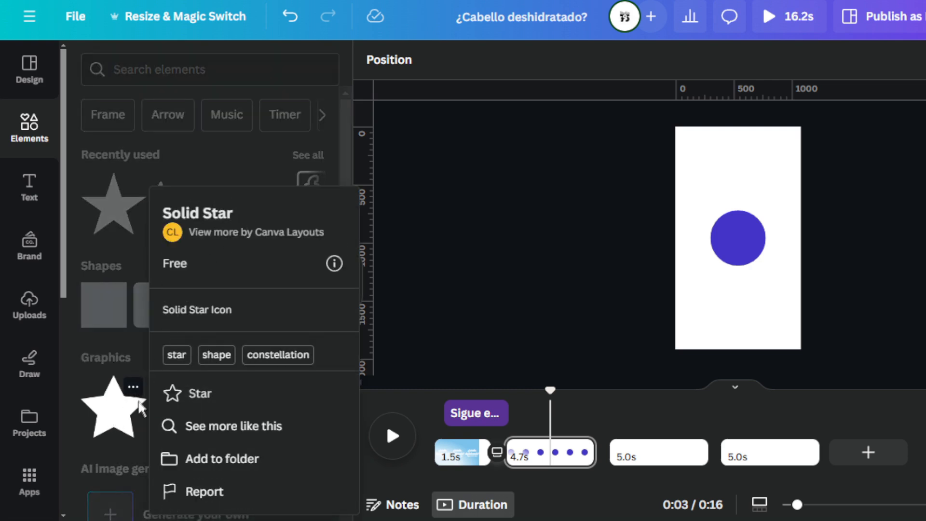
click(136, 409)
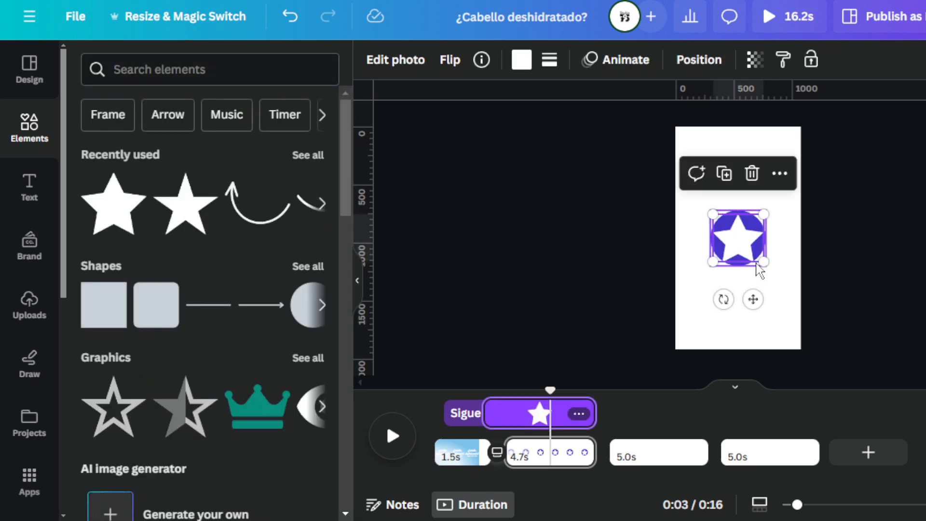
drag(763, 262, 757, 253)
click(748, 265)
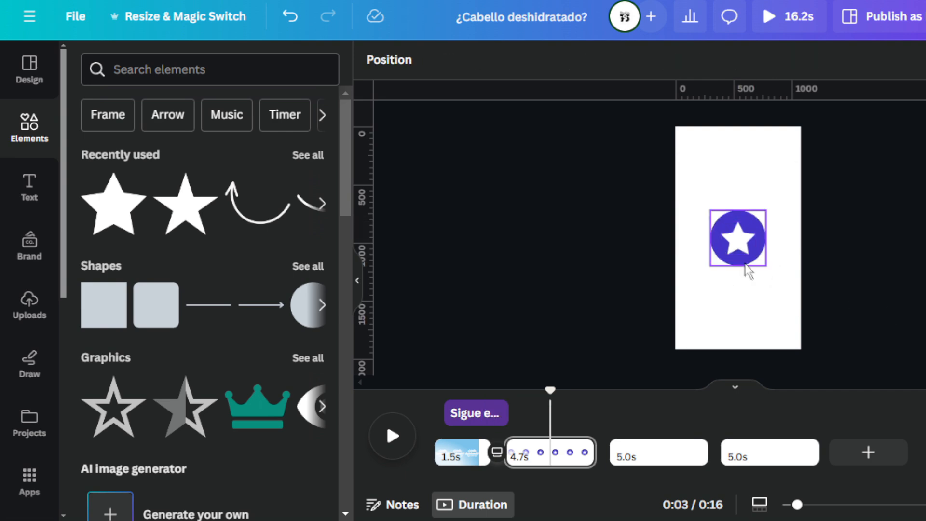
Group the white star with the circle behind it into a single icon.
shift+click(743, 258)
click(925, 59)
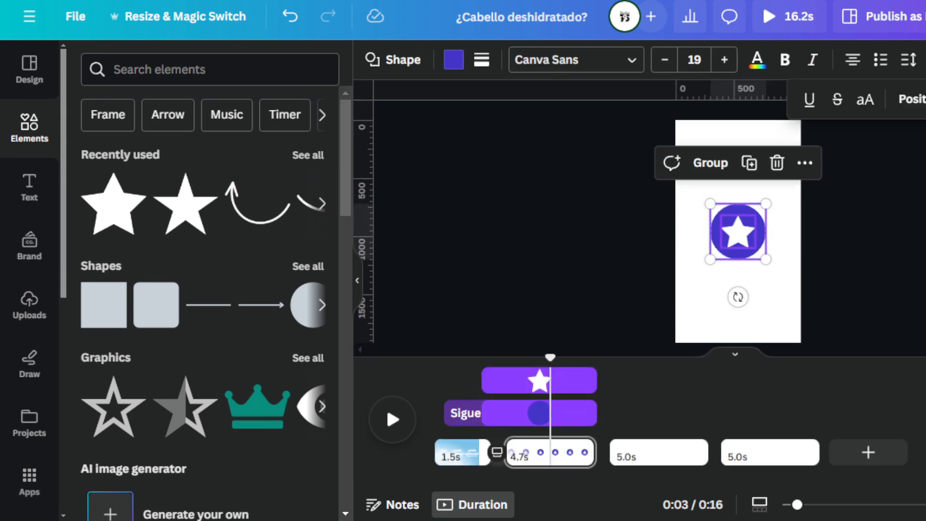
click(912, 103)
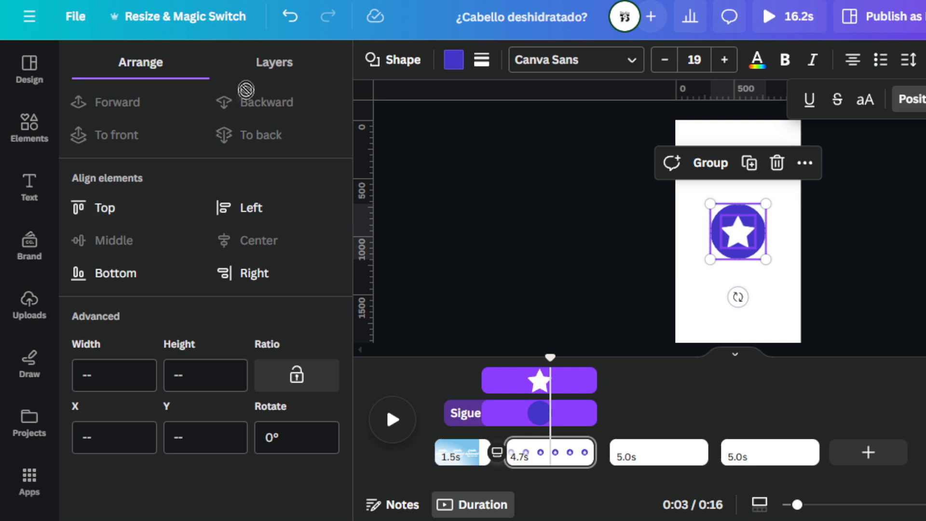
click(677, 226)
drag(723, 227, 769, 269)
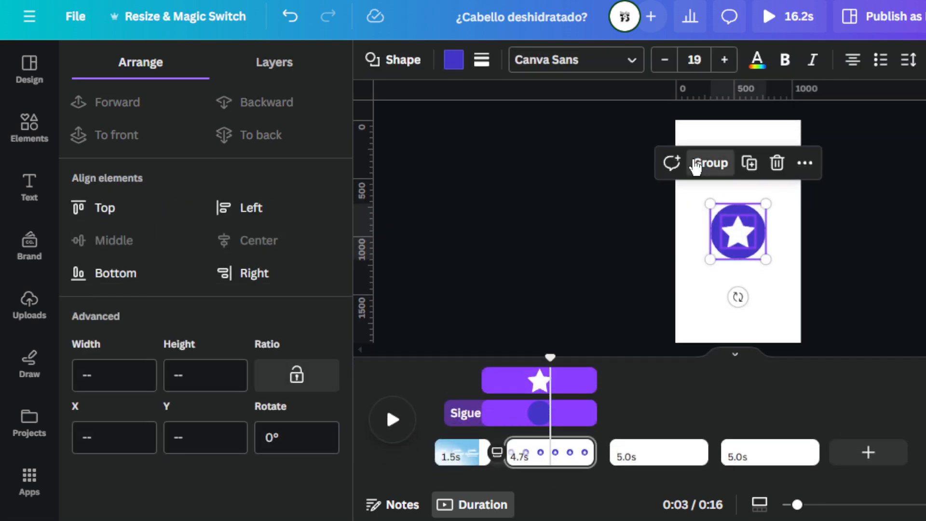
click(698, 163)
Shrink the star icon to about 138.5 px and place it near the page's upper-left corner, at about X 60, Y 226.
click(769, 274)
click(765, 259)
drag(767, 267, 756, 255)
click(767, 255)
drag(735, 224, 699, 182)
drag(798, 505, 834, 505)
drag(660, 199, 623, 206)
click(510, 231)
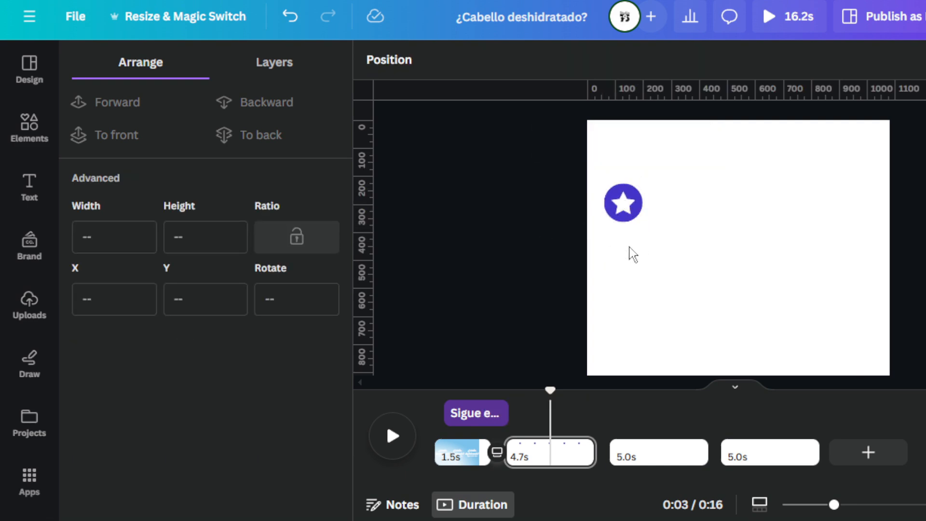
drag(834, 505, 817, 505)
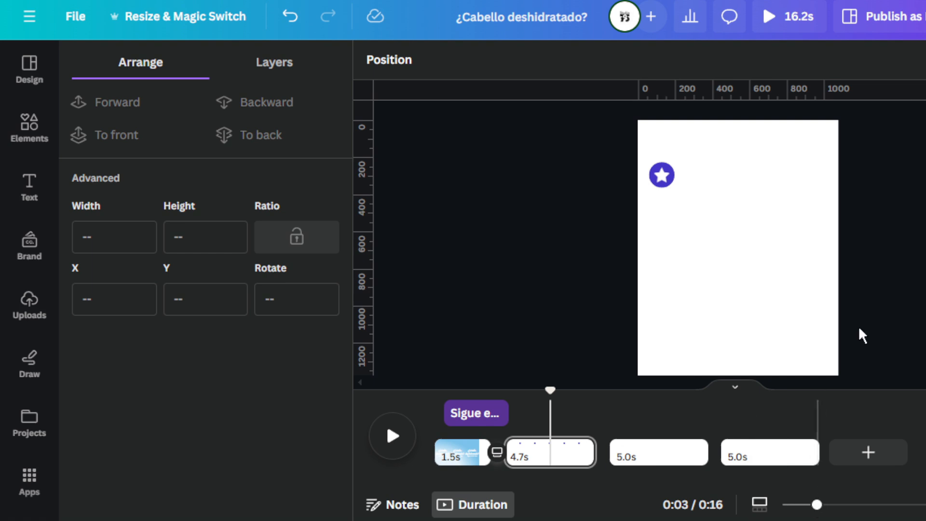
Recolor the circle of the star icon to a custom dark gray.
click(659, 183)
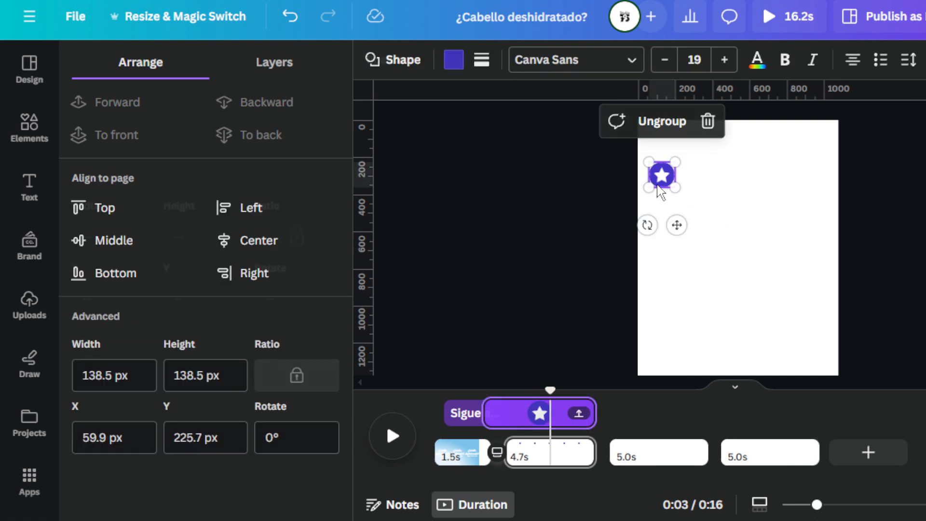
click(462, 61)
click(230, 174)
click(102, 285)
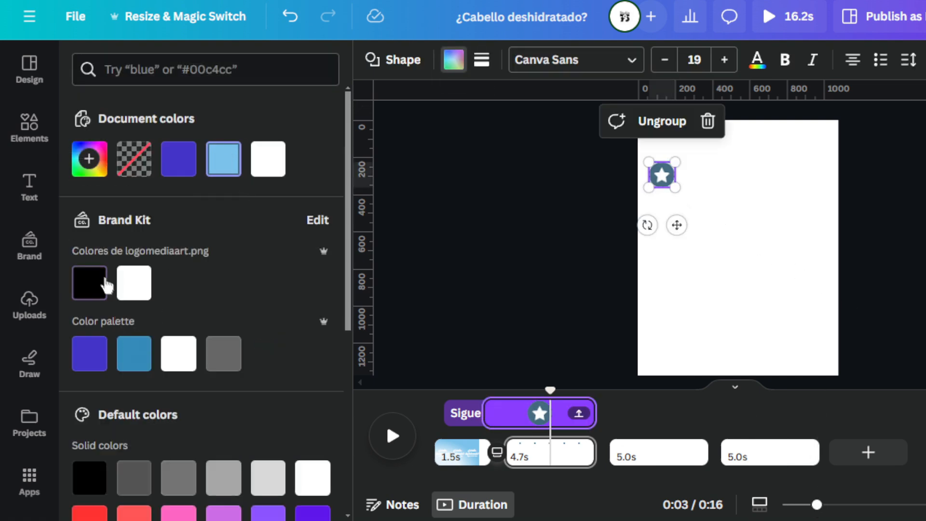
click(103, 170)
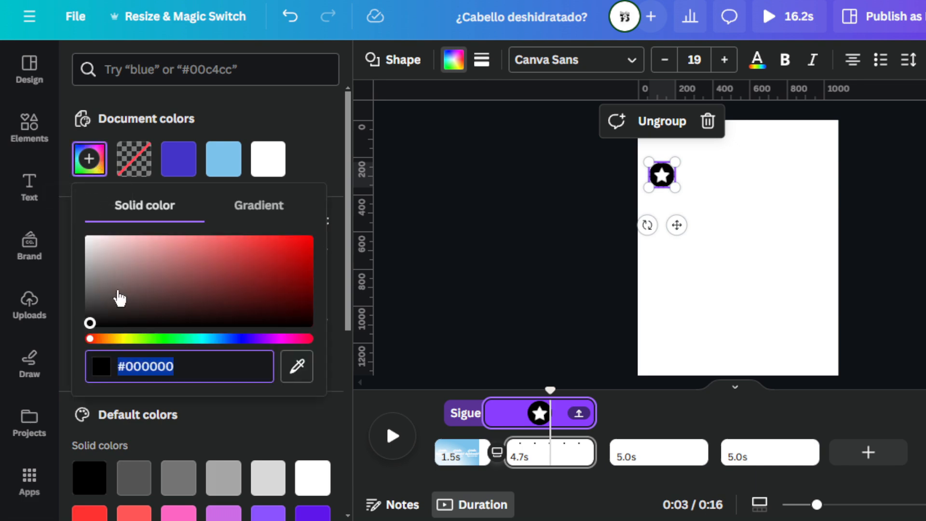
drag(117, 291, 63, 303)
click(621, 281)
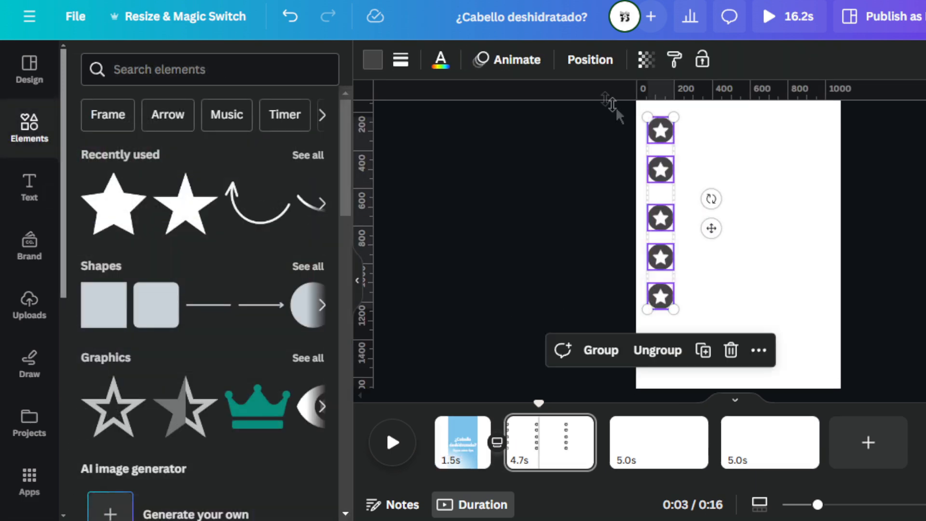
Space the column of five star icons evenly in the vertical direction.
click(592, 59)
click(137, 345)
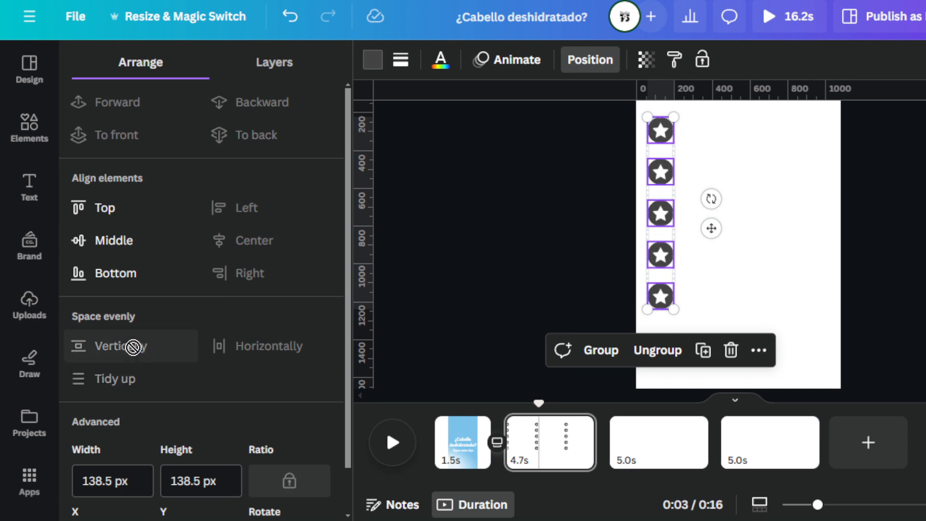
click(534, 292)
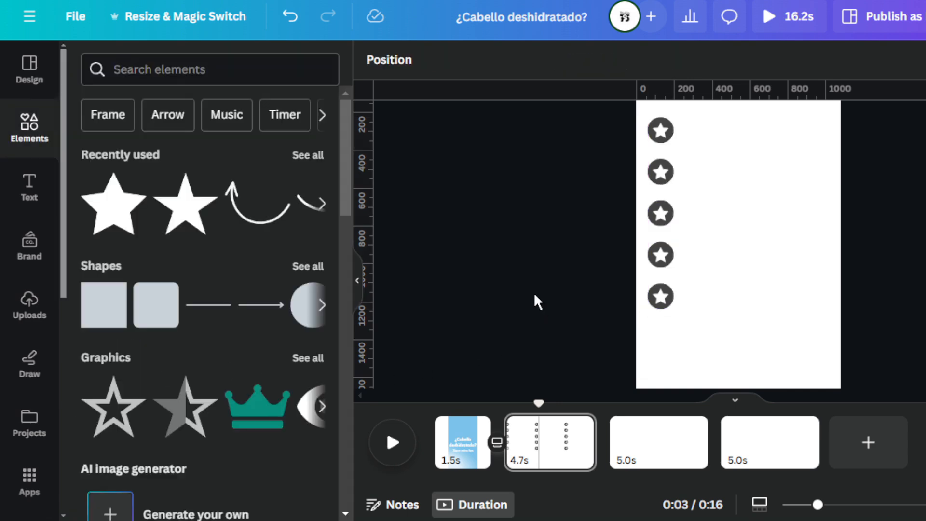
Delete the lowest star icon in the column.
drag(823, 508, 806, 506)
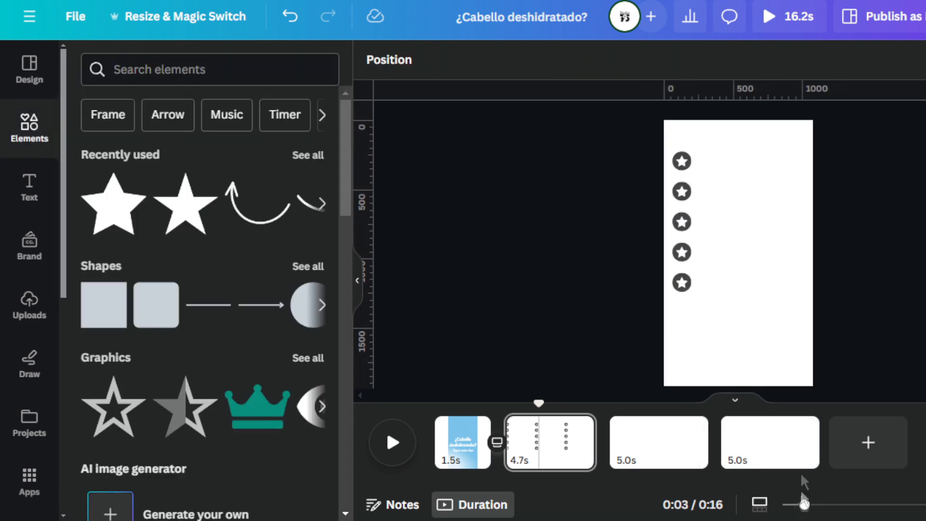
click(701, 303)
click(683, 284)
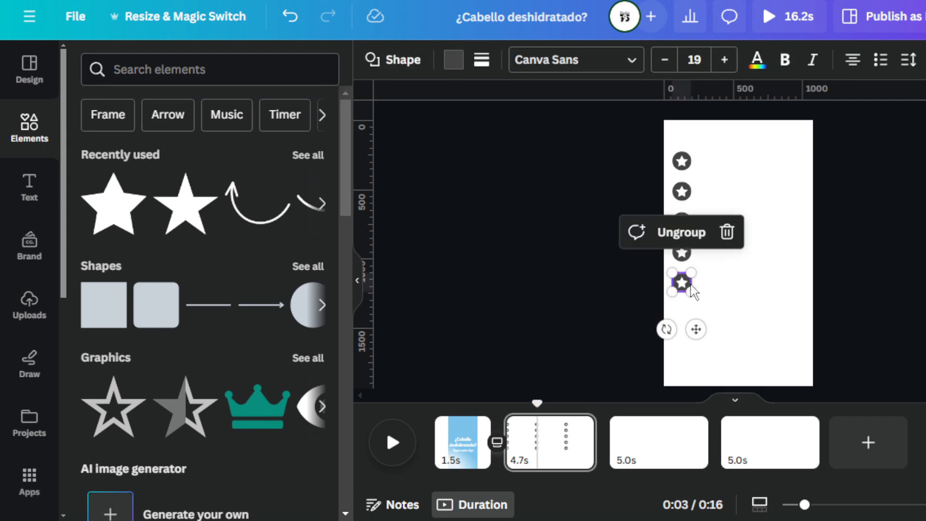
click(690, 285)
key(Delete)
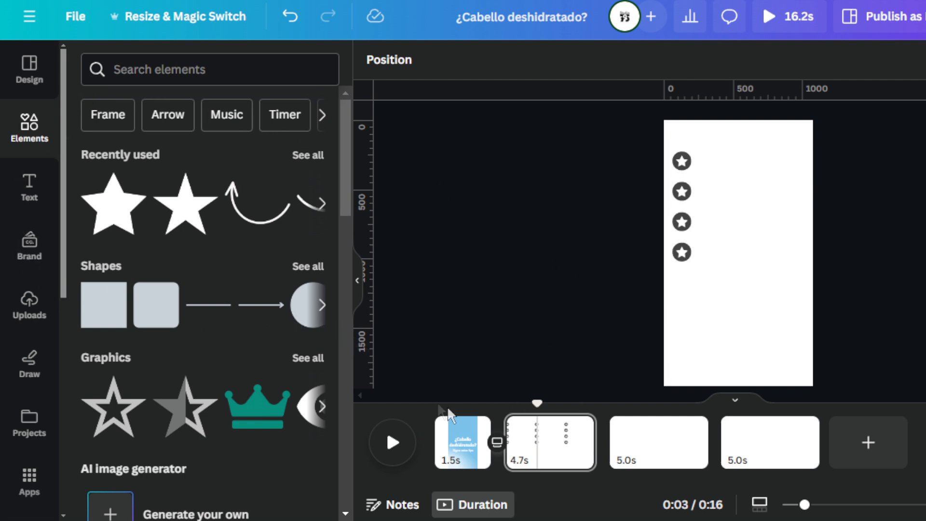
Add a left-aligned text box reading "Utiliza shampoos y acondicionadores hidratantes.".
click(739, 296)
key(t)
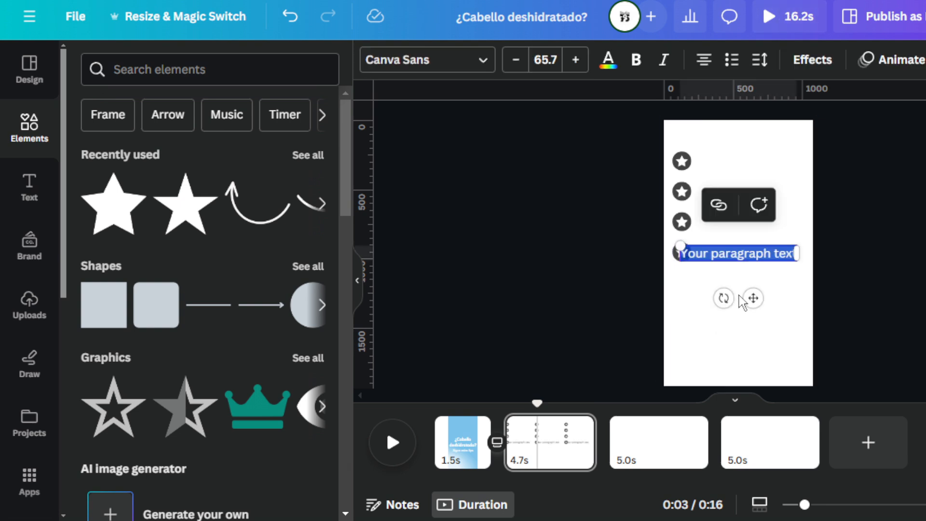
text(Utiliza shampoos y acondicionadores hidratantes.)
key(ctrl+a)
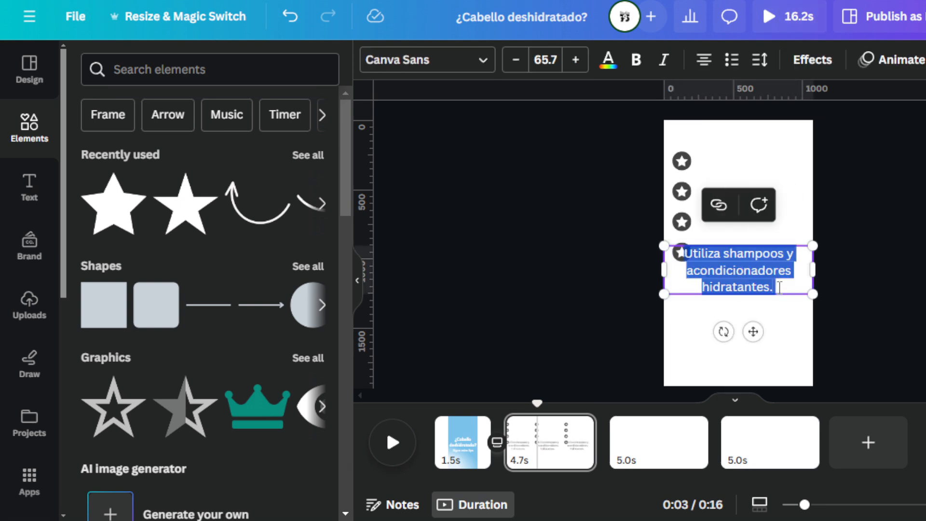
click(695, 62)
key(Escape)
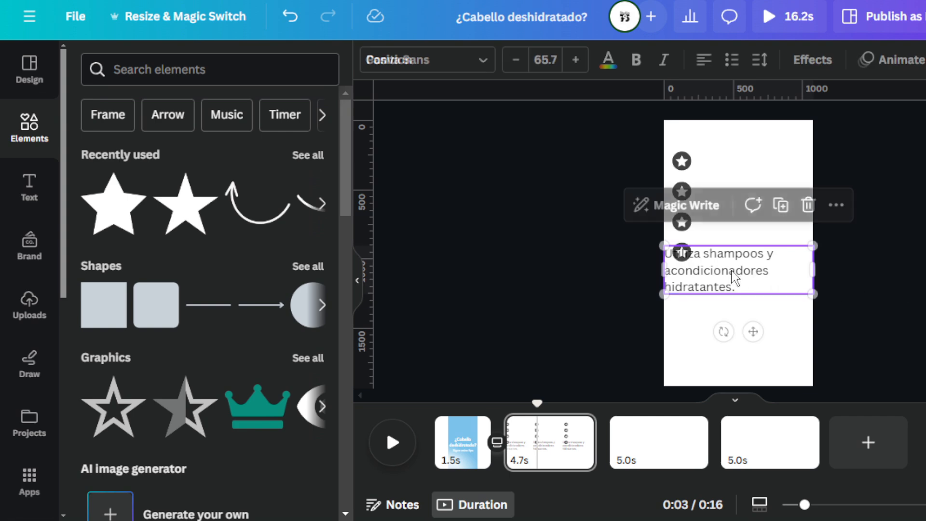
Scale the tip text down to font size 39.7 and place it beside the first star icon.
drag(813, 294, 781, 283)
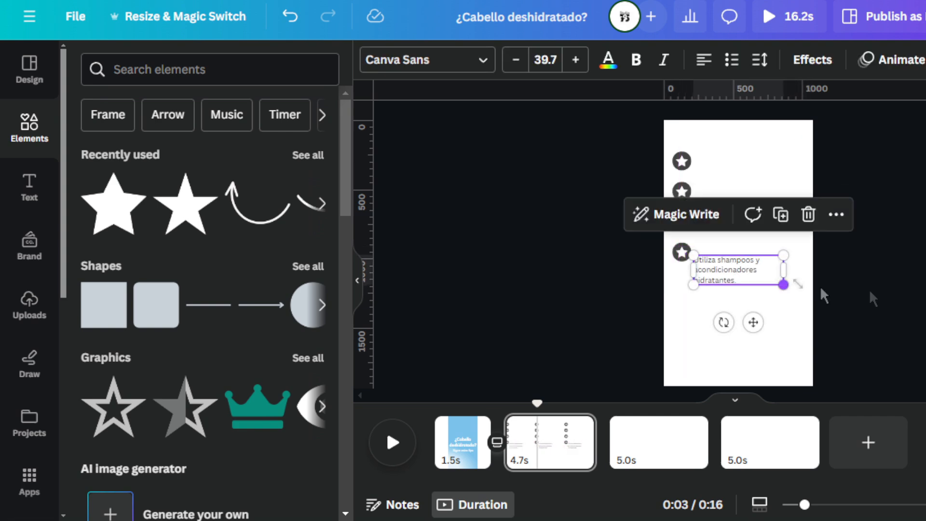
click(825, 296)
drag(805, 505, 835, 504)
scroll(762, 360, up, 3)
drag(762, 362, 749, 143)
Select the lower three star icons together and move them slightly down, away from the first tip.
click(621, 214)
click(616, 301)
click(619, 288)
click(686, 290)
shift+click(620, 275)
shift+click(621, 214)
drag(622, 214, 623, 233)
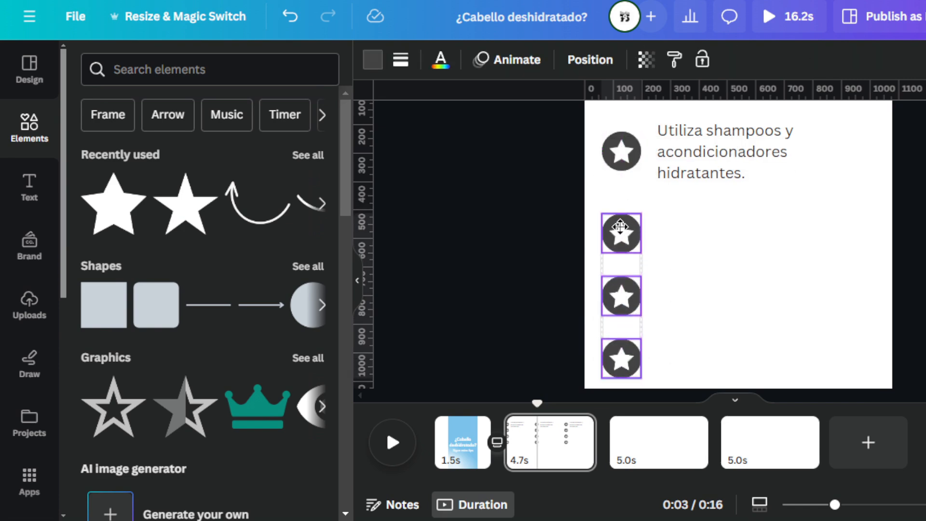
Move the fourth and third star icons further down to leave room for tip text between them.
click(801, 288)
scroll(792, 291, down, 2)
drag(622, 276, 622, 321)
drag(629, 217, 627, 236)
scroll(773, 273, up, 2)
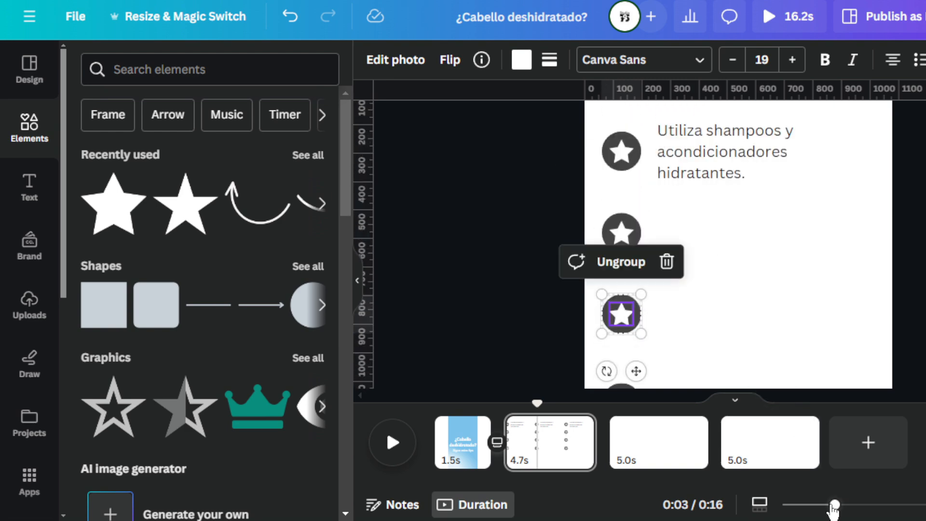
Duplicate the tip text and place a copy beside each of the other three star icons.
drag(834, 505, 819, 506)
click(723, 183)
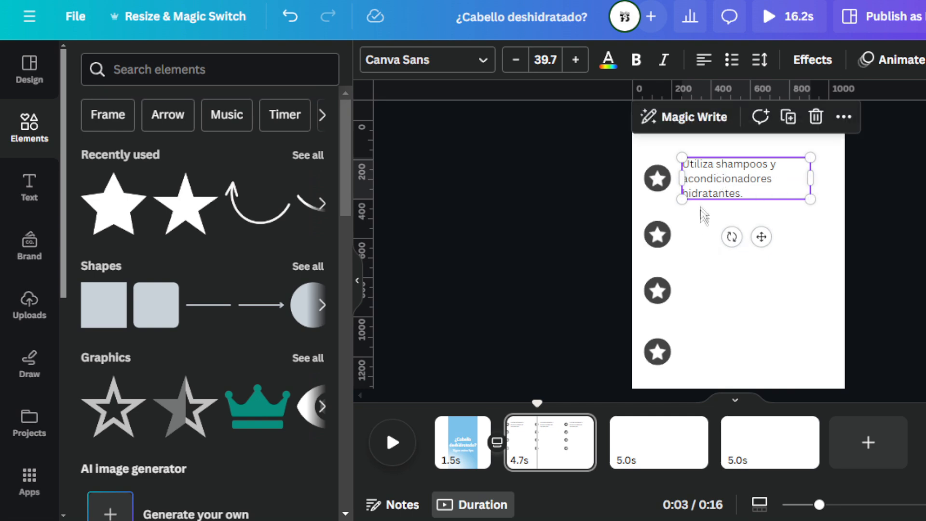
drag(707, 195, 705, 251)
key(ctrl+z)
drag(704, 185, 722, 356)
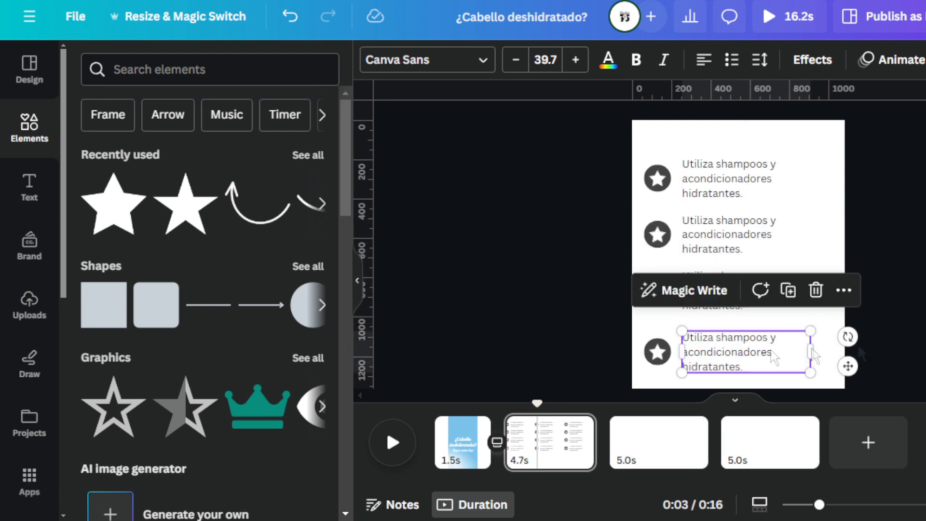
Replace the second tip with "Utiliza mascarillas, ideal si has sometido tu cabello a mucho daño.".
click(882, 271)
double_click(779, 241)
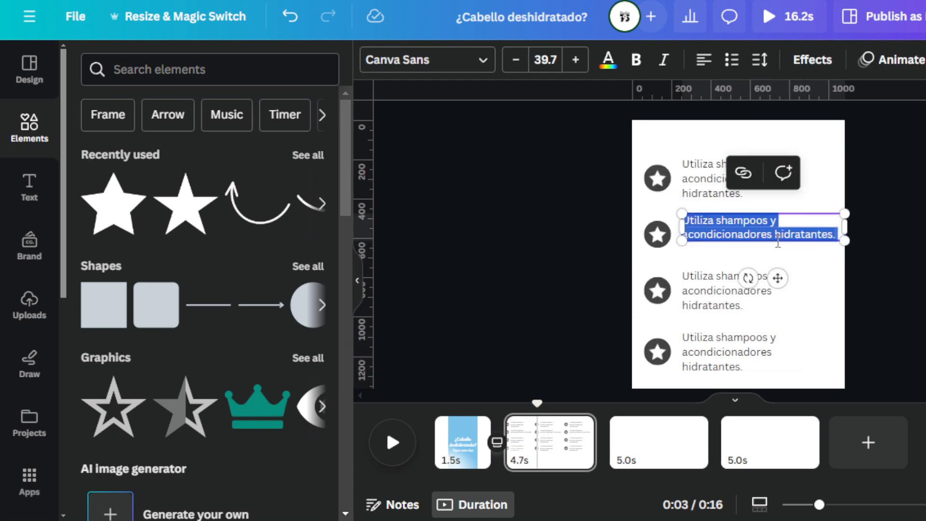
text(Utiliza mascarillas, ideal si has sometido tu cabello a mucho daño.)
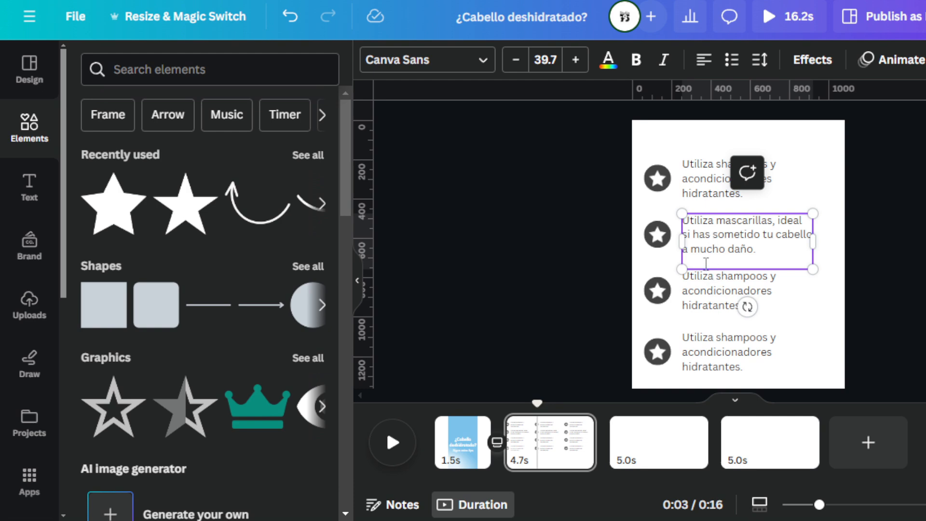
key(BackSpace)
key(Escape)
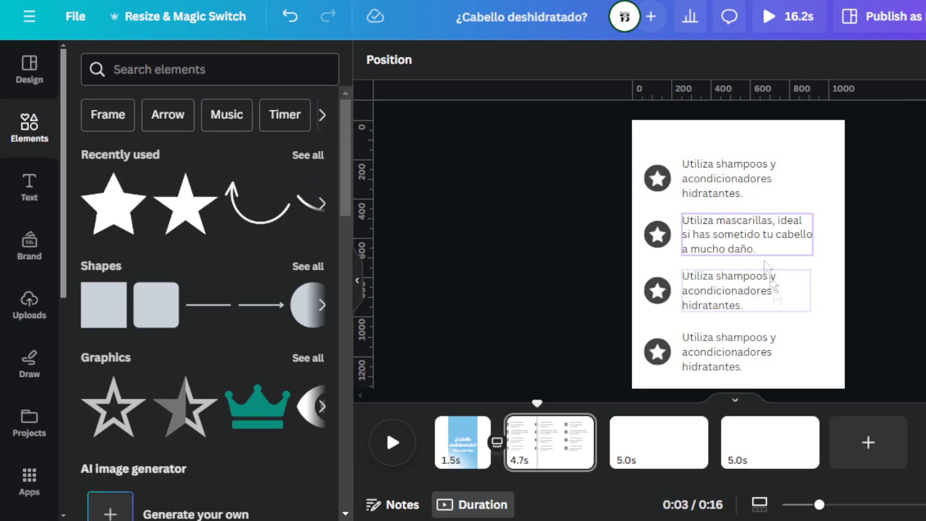
Replace the third tip with "Si las mascarillas no son lo tuyo, considera utilizar tratamientos profundos.".
scroll(768, 210, down, 2)
click(768, 210)
double_click(768, 209)
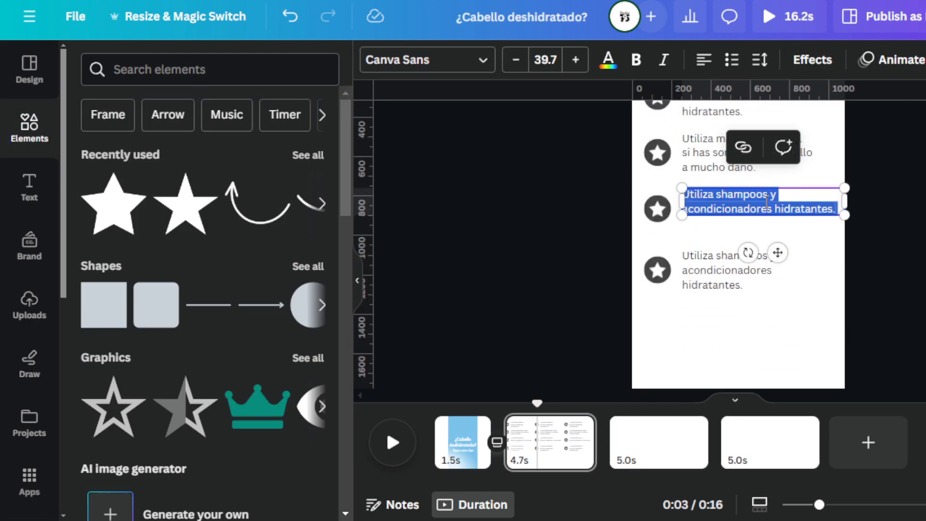
text(Si las mascarillas no son lo tuyo, considera utilizar tratamientos profundos.)
key(Escape)
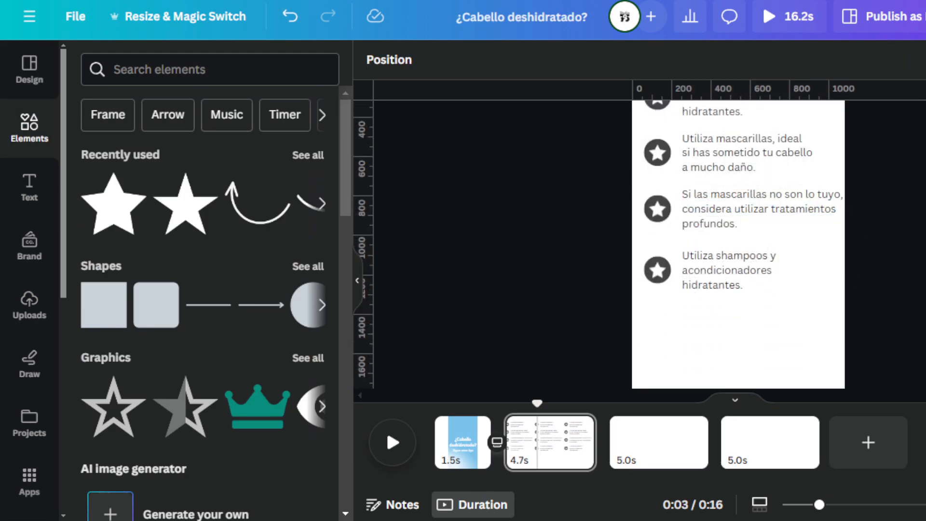
Insert a line break before "tuyo" in the third tip.
click(750, 215)
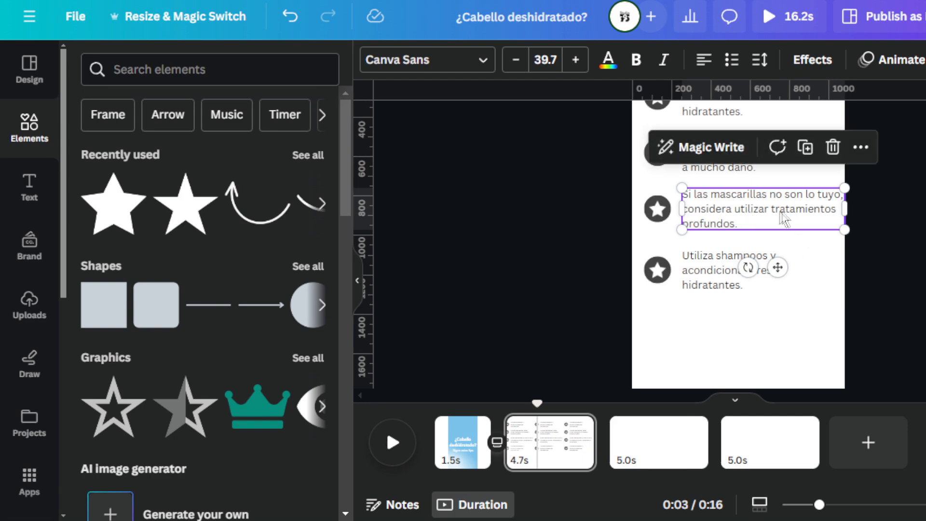
double_click(821, 197)
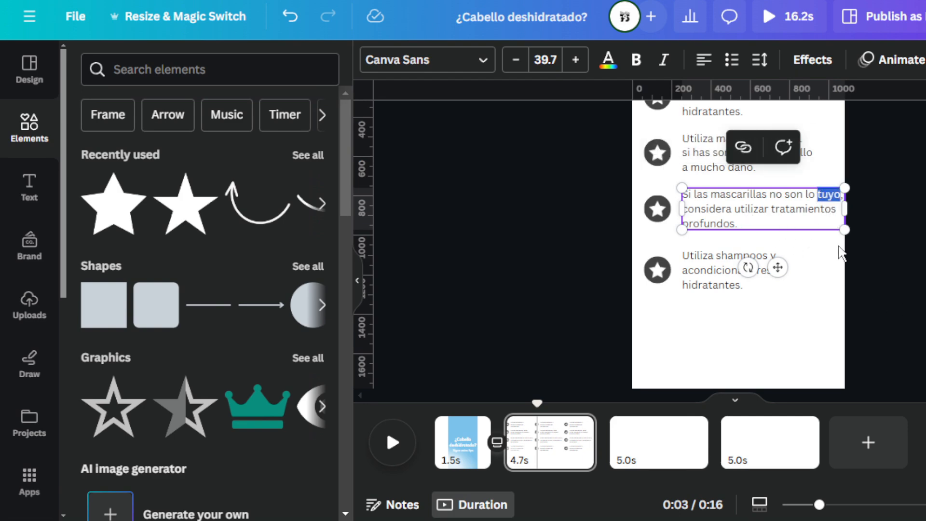
key(Left)
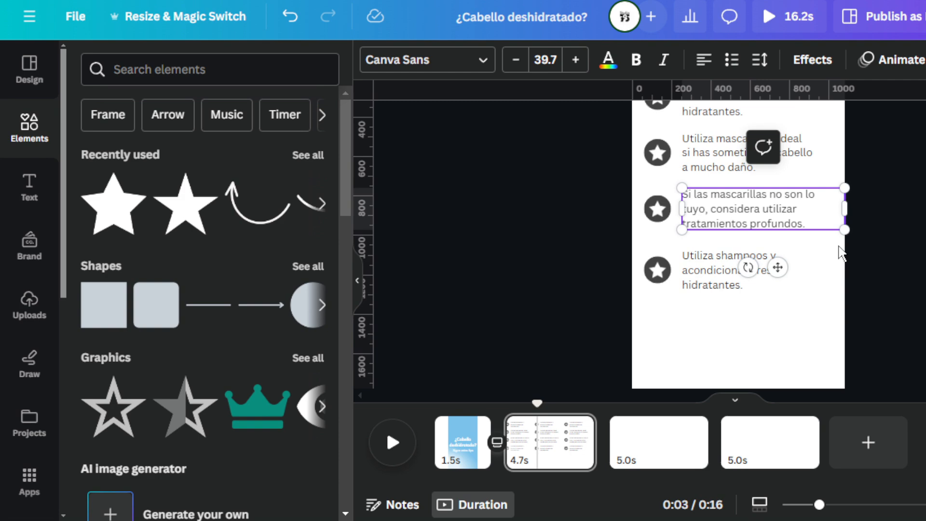
click(918, 289)
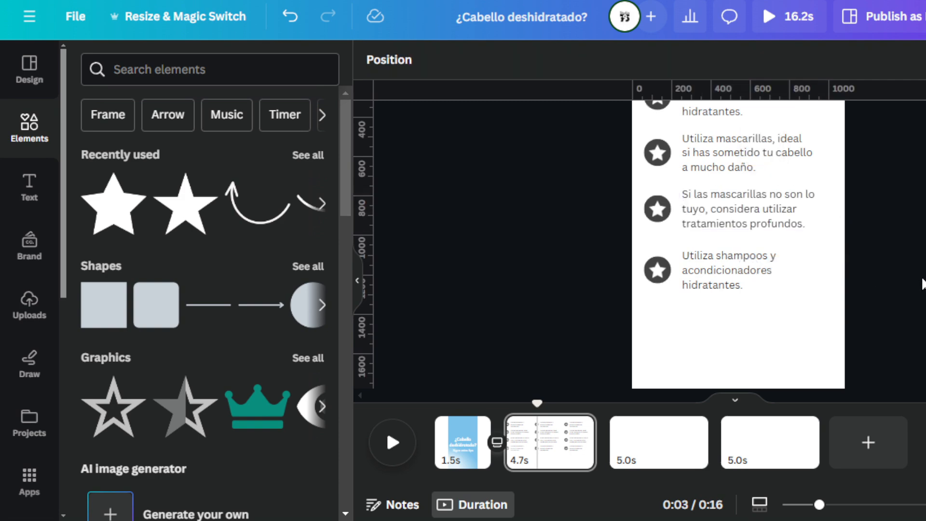
Replace the fourth tip with "Protégete del sol fuerte, nuestro cabello puede sufrir sequedad si no se protege.".
click(744, 274)
double_click(746, 270)
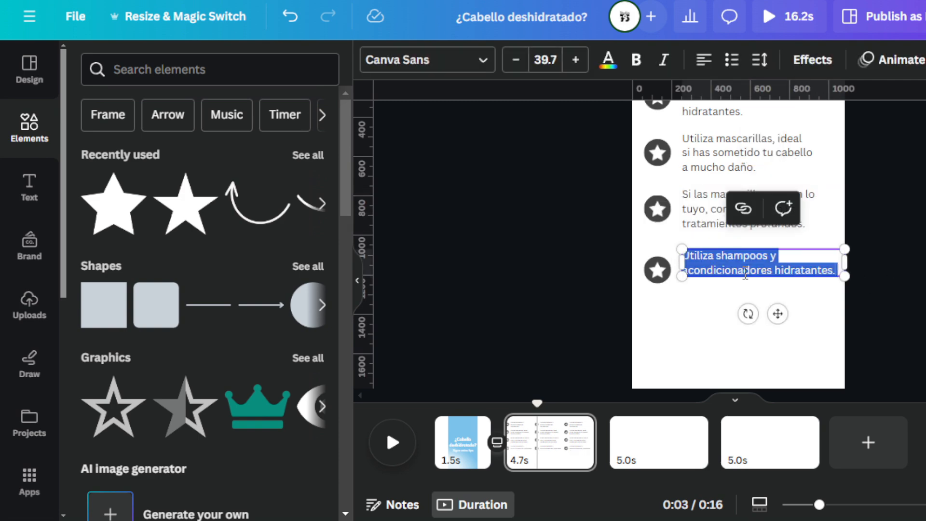
text(Protégete del sol fuerte, nuestro cabello puede sufrir sequedad si no se protege.)
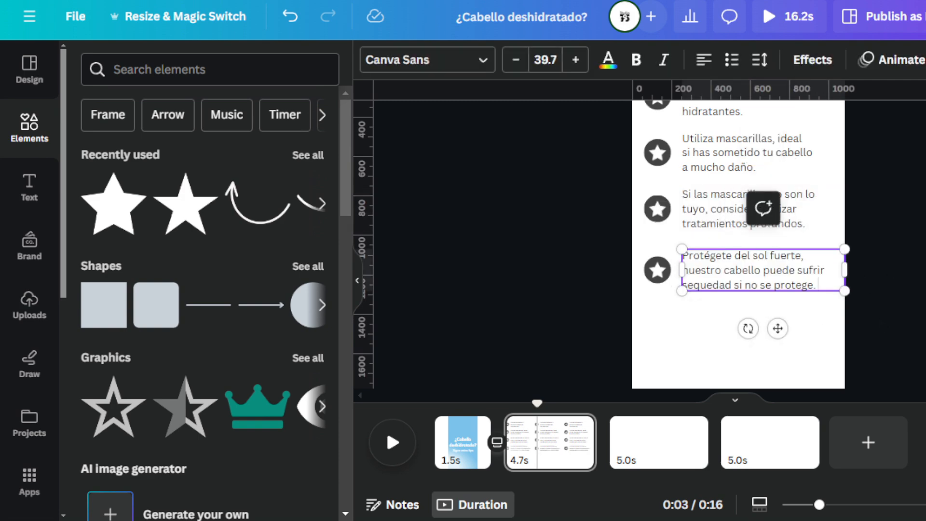
click(907, 289)
scroll(739, 245, up, 3)
scroll(738, 245, down, 3)
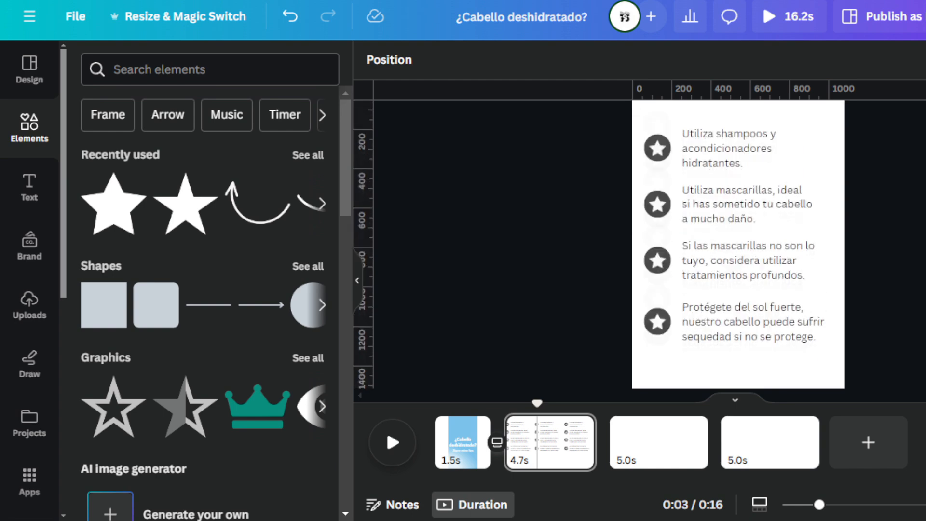
drag(820, 505, 802, 504)
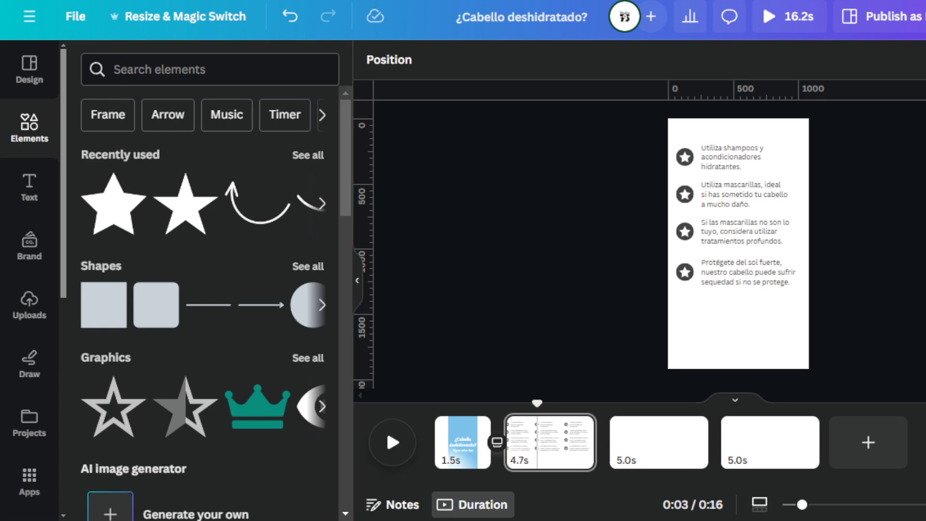
Extend the tips page to 6.0 seconds and duplicate it.
drag(596, 466, 622, 466)
click(531, 408)
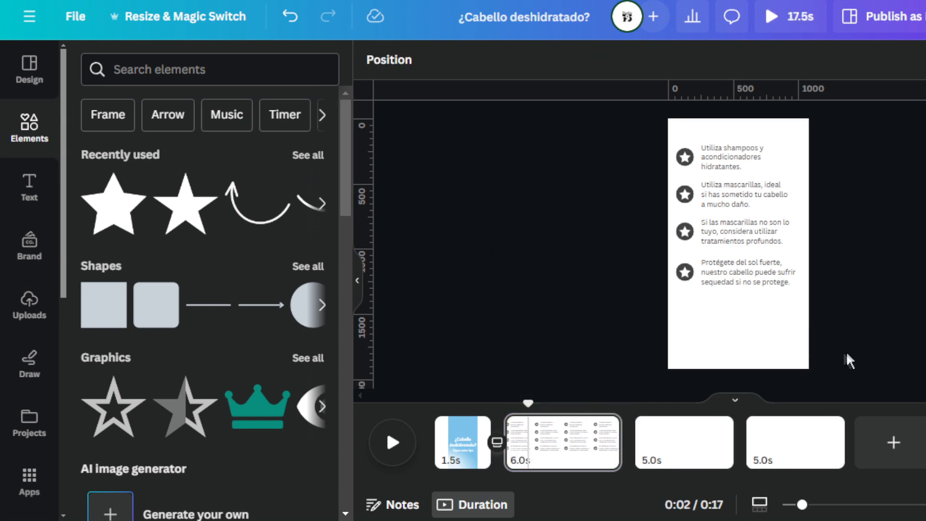
key(r)
key(ctrl+z)
right_click(582, 460)
click(636, 209)
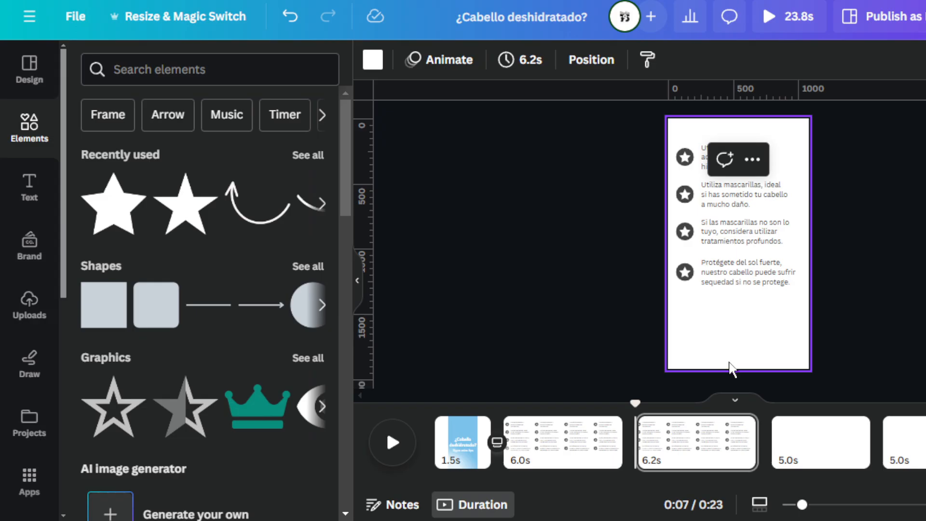
Add a blue rectangle about 1265 px wide as a band across the bottom of the duplicated tips page, overhanging its edges.
key(r)
drag(737, 252, 745, 325)
drag(759, 360, 809, 360)
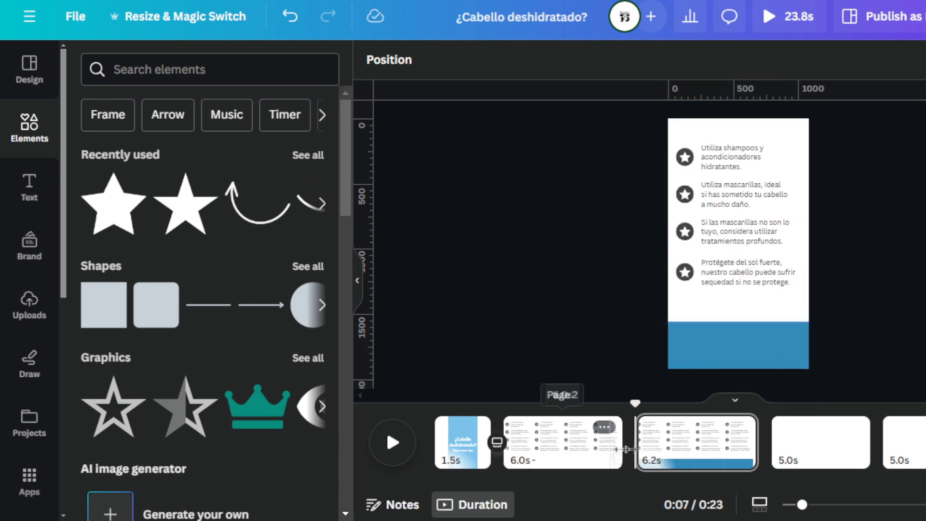
click(564, 472)
click(667, 454)
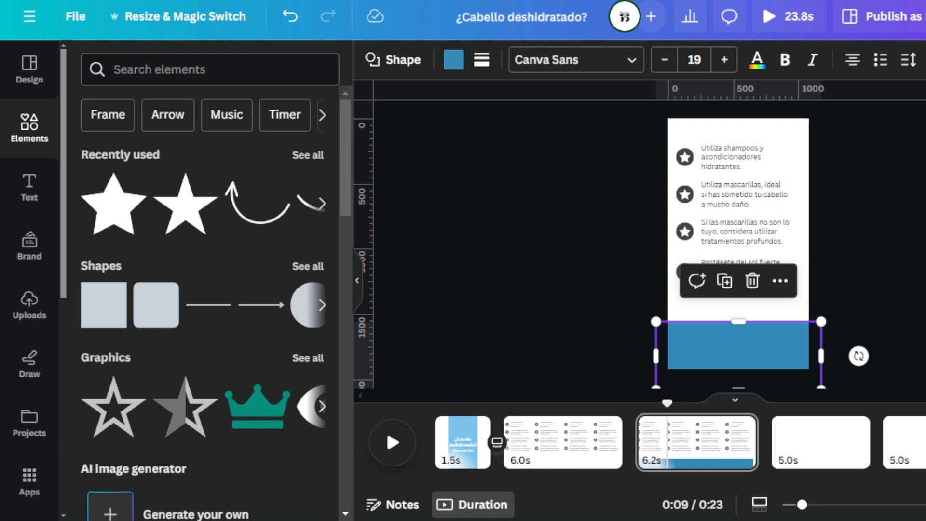
Try the Pan and Rise animations, limited to entering, on the blue rectangle.
click(925, 59)
scroll(290, 265, down, 6)
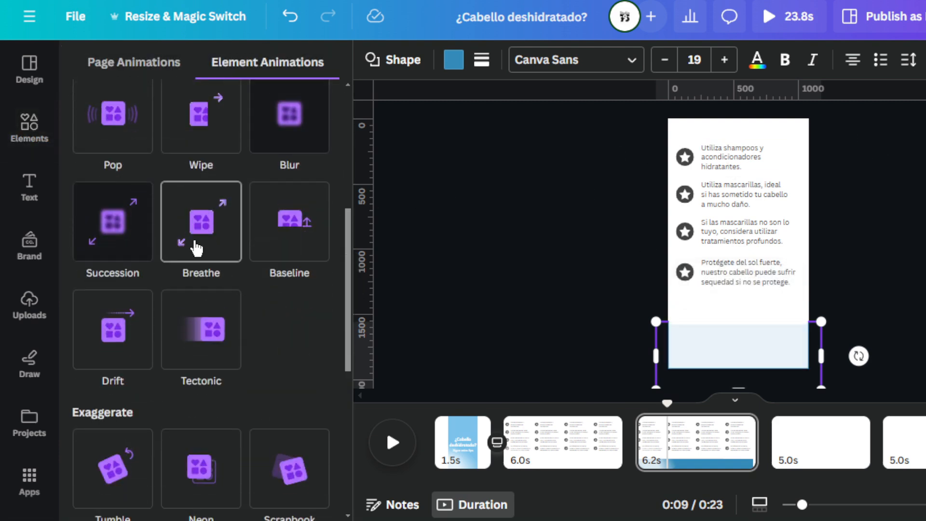
scroll(197, 251, down, 1)
scroll(223, 389, up, 1)
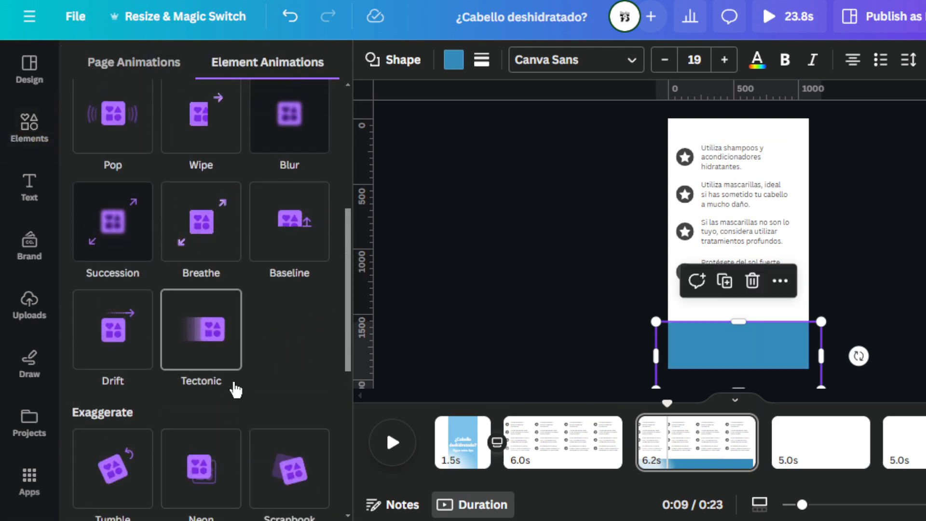
scroll(127, 355, up, 3)
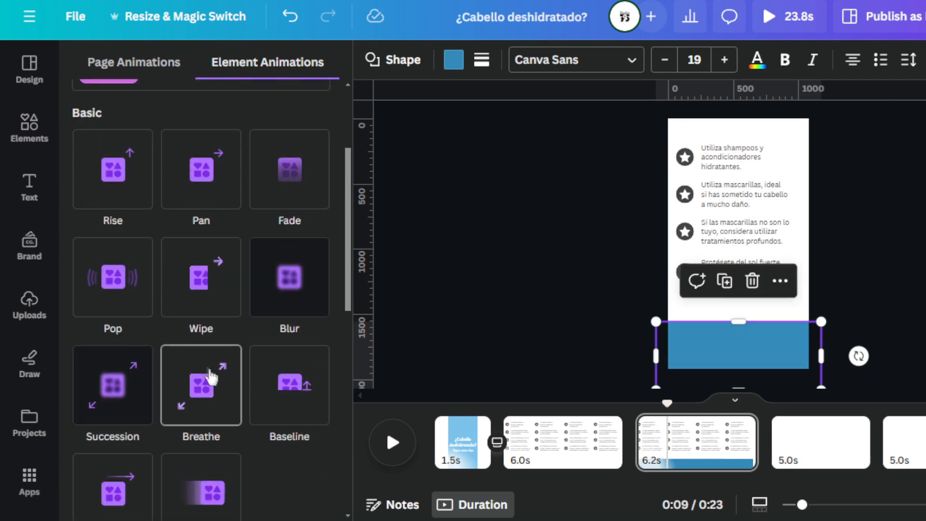
click(213, 185)
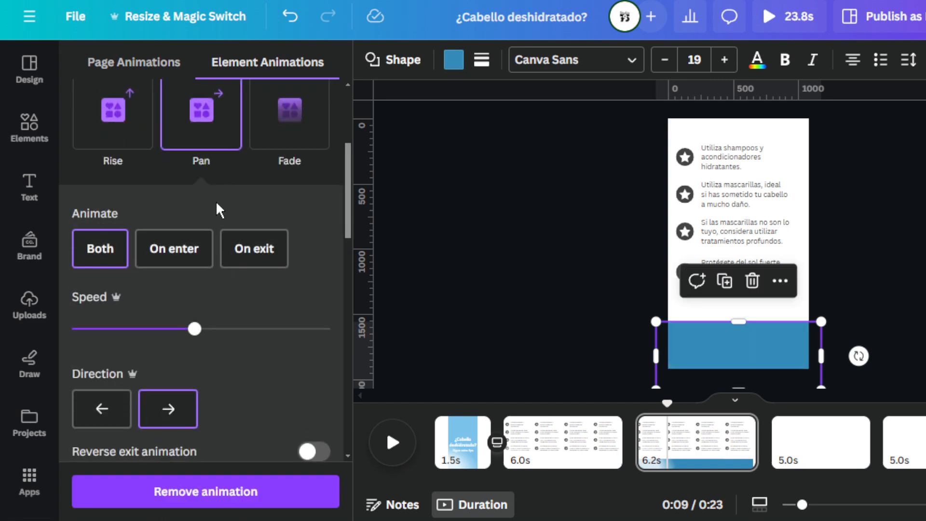
scroll(216, 201, up, 2)
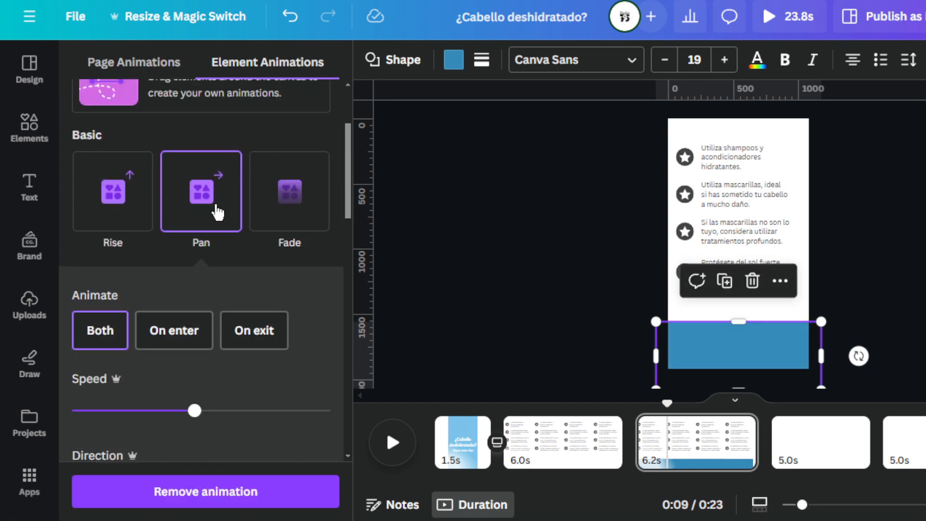
click(183, 333)
click(143, 208)
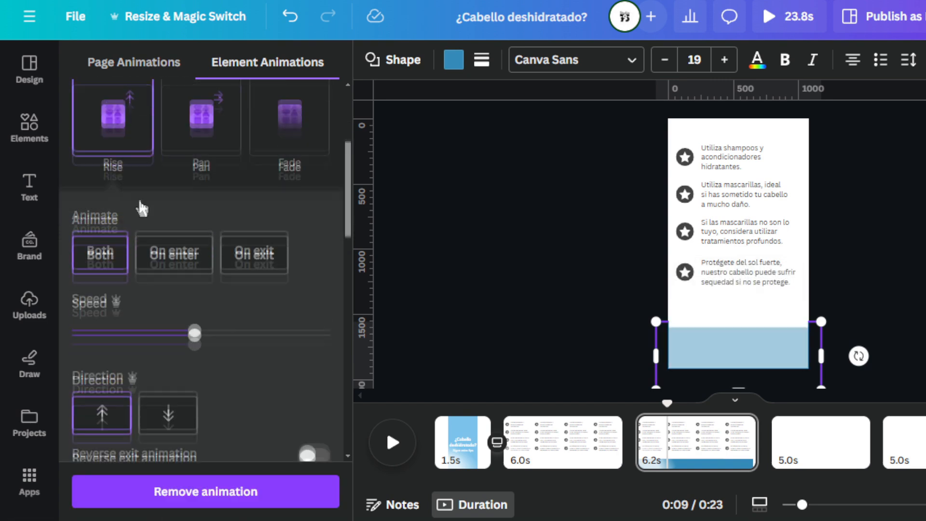
click(162, 250)
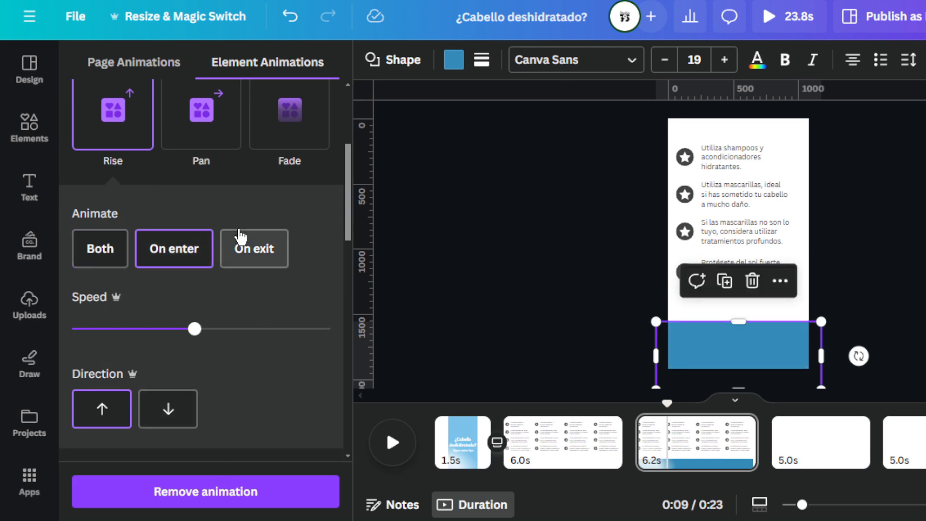
Apply the Wipe animation to the blue rectangle, on enter only and with the upward direction.
scroll(239, 227, down, 5)
click(208, 293)
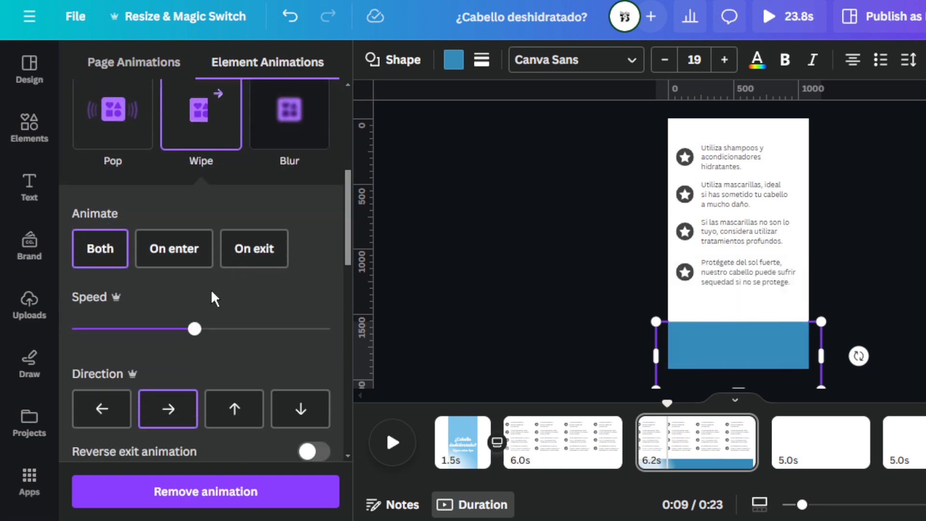
click(182, 251)
click(236, 419)
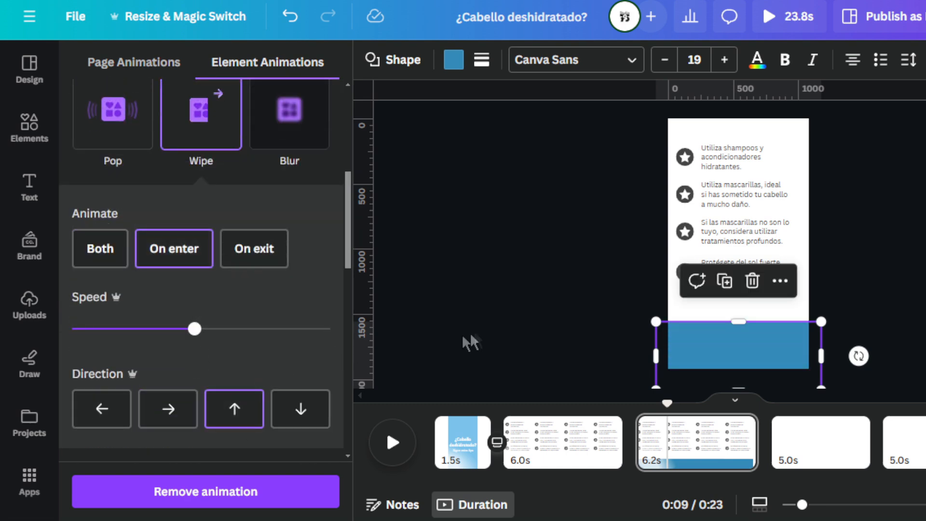
click(511, 302)
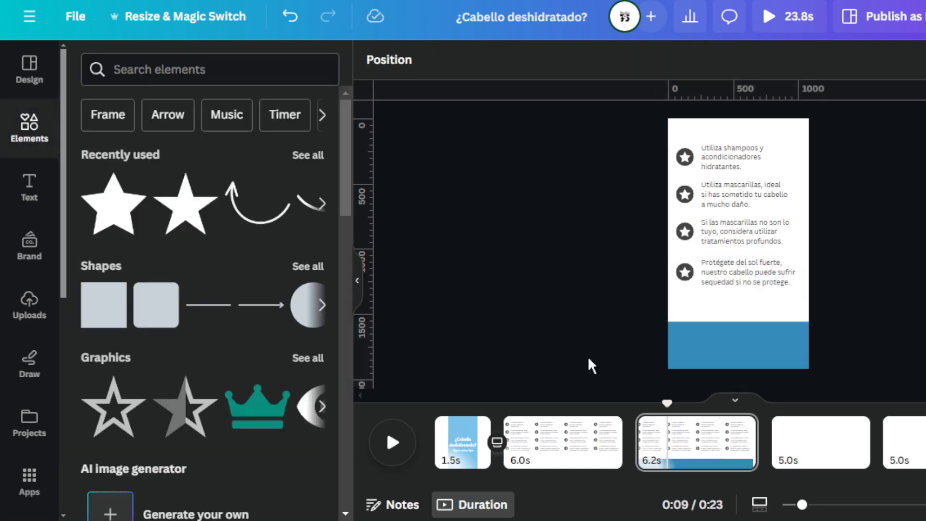
Add a text box over the blue rectangle reading "Guarda este video o siguenos para más tips!".
key(t)
drag(748, 285, 749, 384)
click(837, 355)
double_click(758, 342)
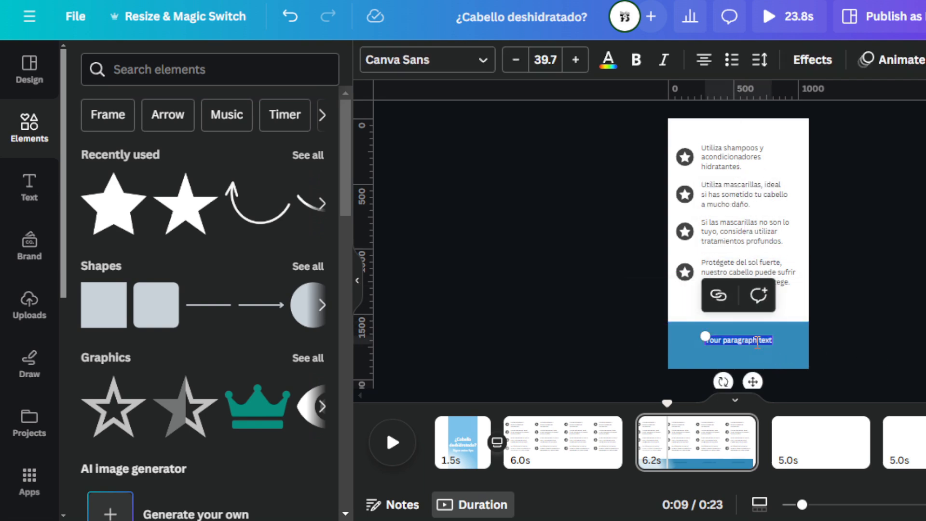
key(BackSpace)
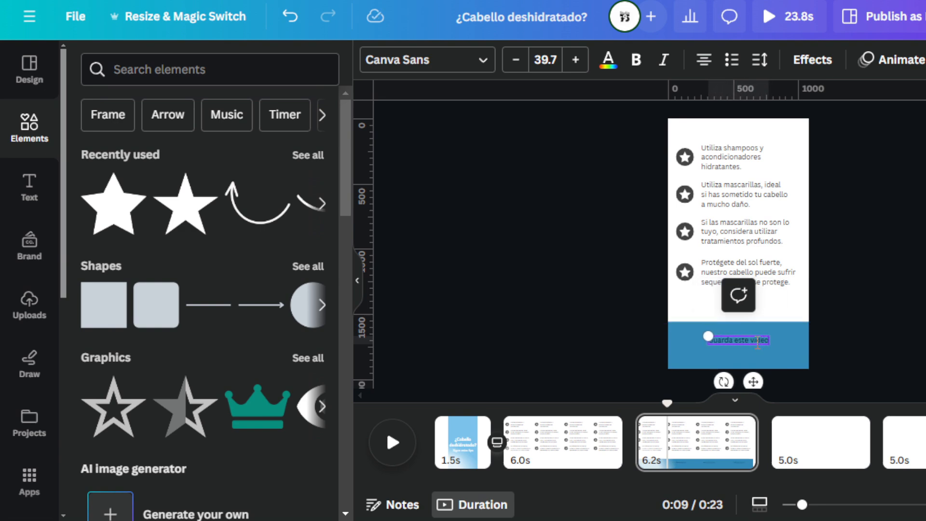
text(Guarda este video o siguenos para más tips!)
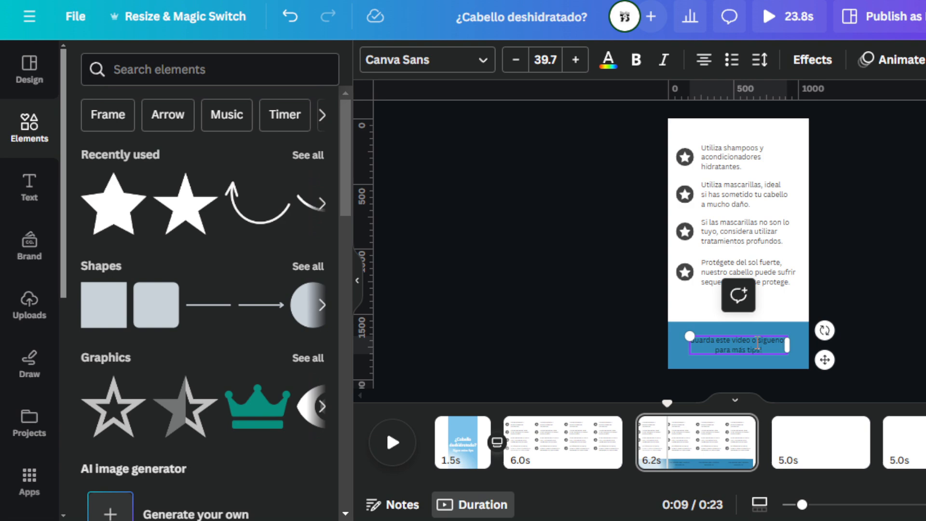
Add an opening "¡" before "Guarda" and make the whole call-to-action text bold.
drag(802, 504, 844, 505)
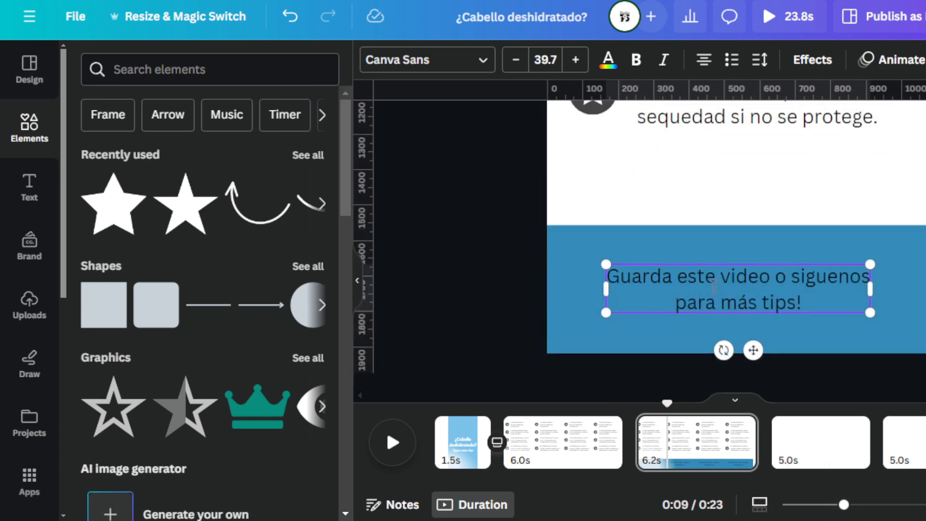
click(618, 275)
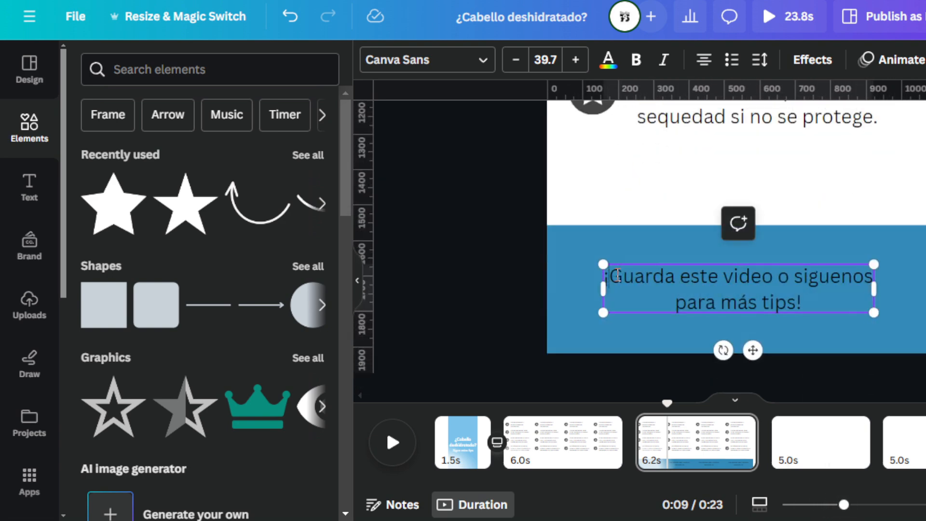
key(ctrl+a)
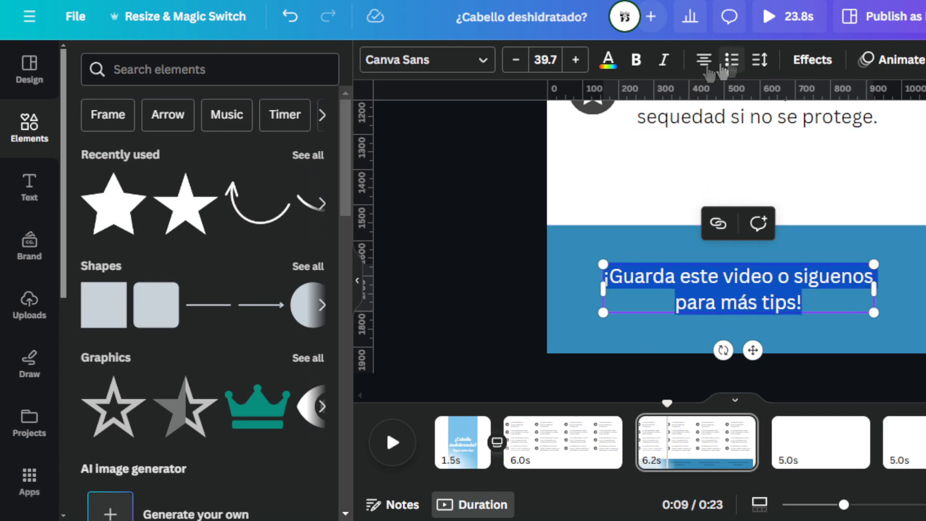
click(637, 60)
key(Escape)
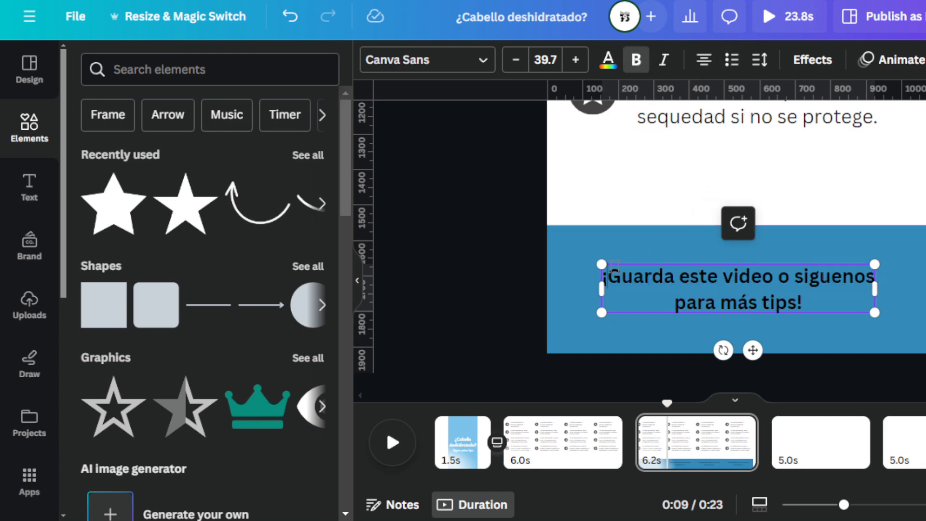
Enlarge the call-to-action text to size 52.6, keeping it bold and nearly as wide as the blue band.
double_click(835, 293)
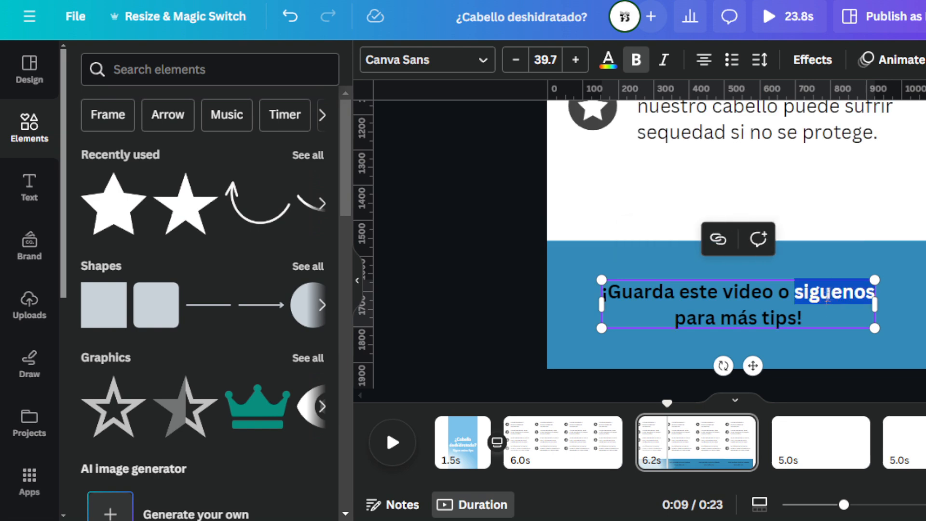
click(869, 297)
click(569, 280)
click(610, 294)
drag(602, 280, 556, 249)
click(634, 60)
click(634, 59)
Change the color of the whole call-to-action text to white.
triple_click(599, 310)
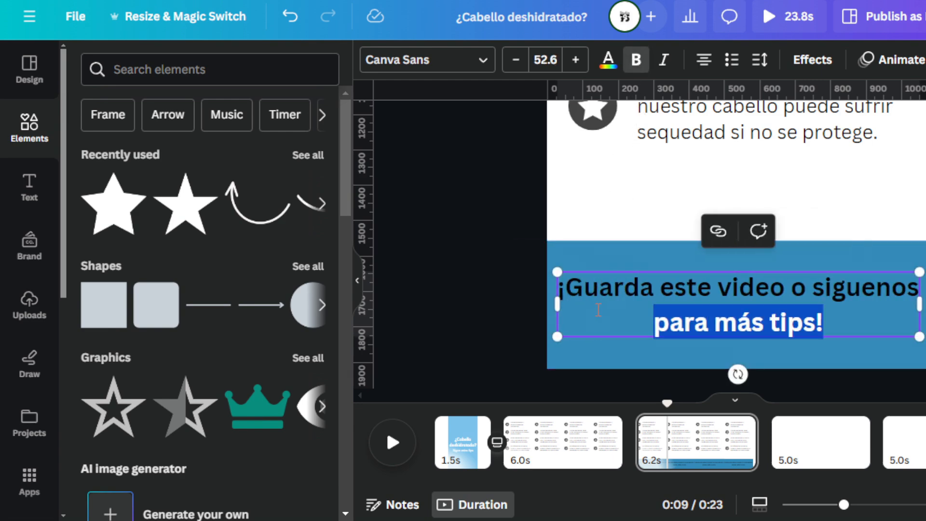
drag(598, 310, 598, 269)
click(607, 60)
click(313, 154)
click(437, 213)
click(437, 213)
click(664, 305)
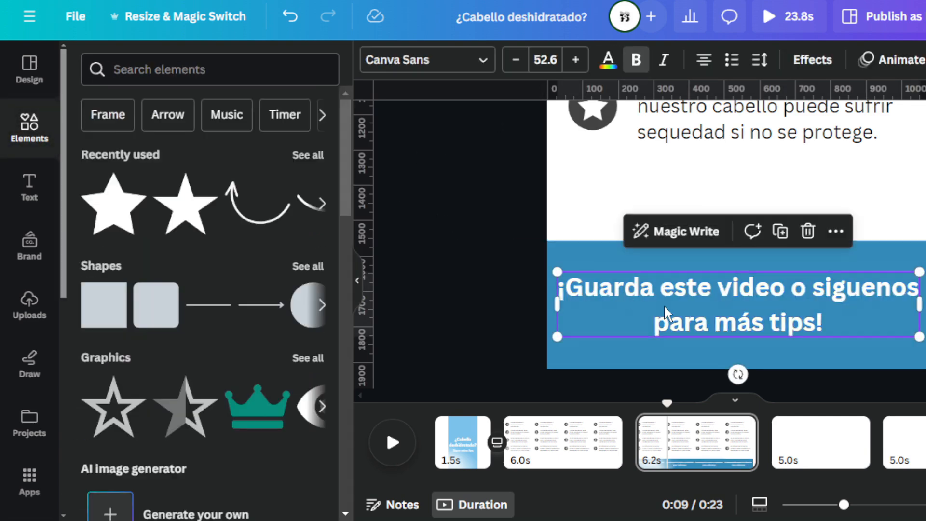
Correct "siguenos" to "síguenos" in the call-to-action text.
click(883, 298)
double_click(884, 296)
click(854, 290)
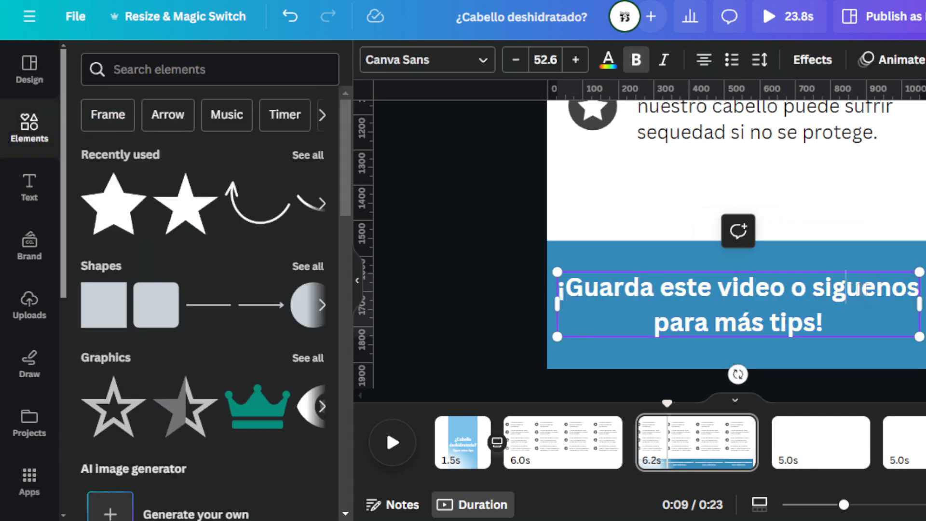
double_click(833, 293)
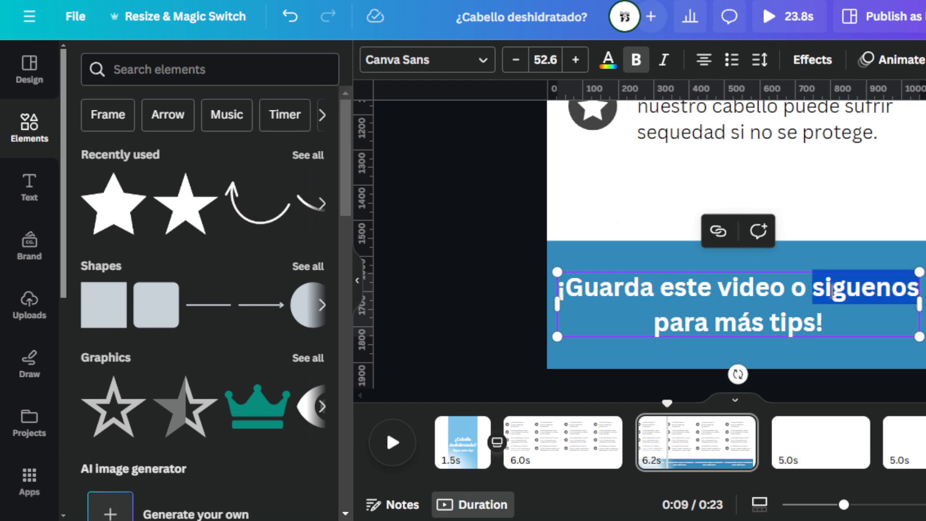
key(Right)
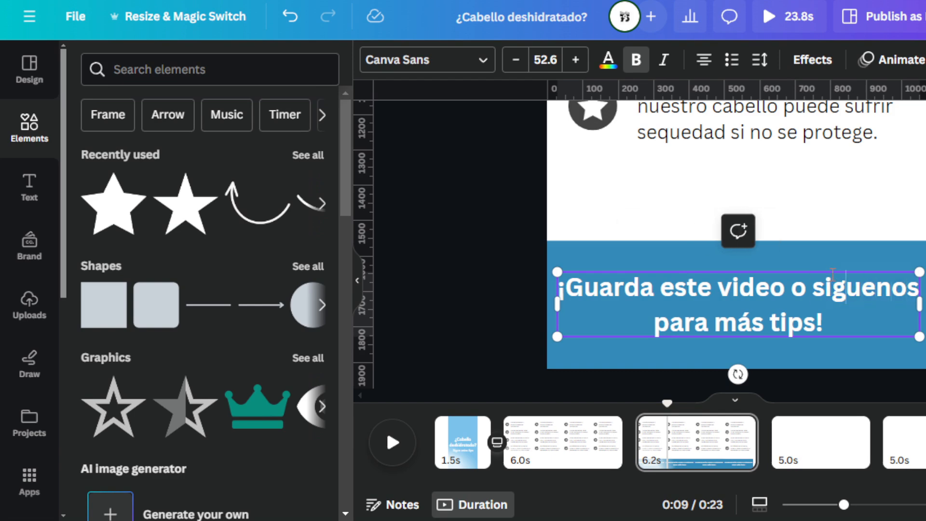
key(BackSpace)
text(í)
click(448, 282)
Select all four tips with their star icons on the duplicated page and move them down together.
drag(844, 505, 826, 505)
scroll(895, 371, up, 4)
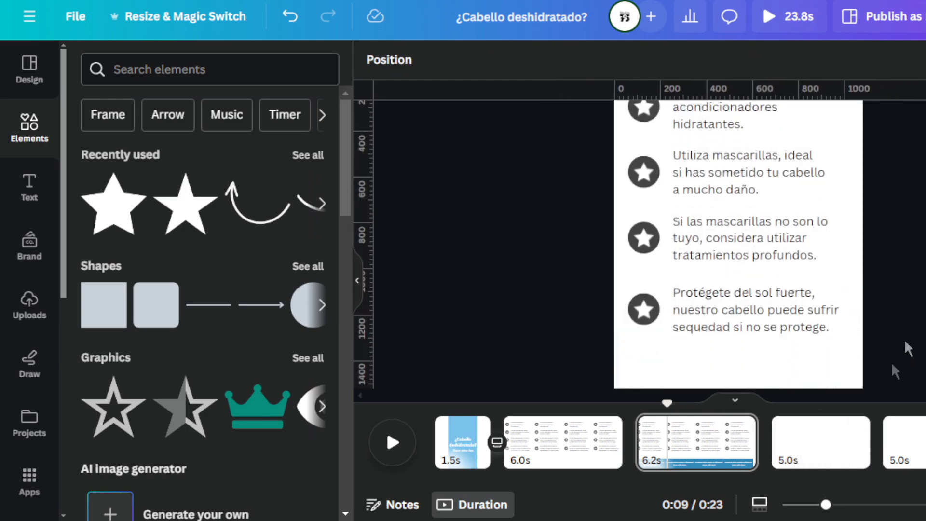
drag(826, 505, 815, 506)
scroll(902, 329, down, 2)
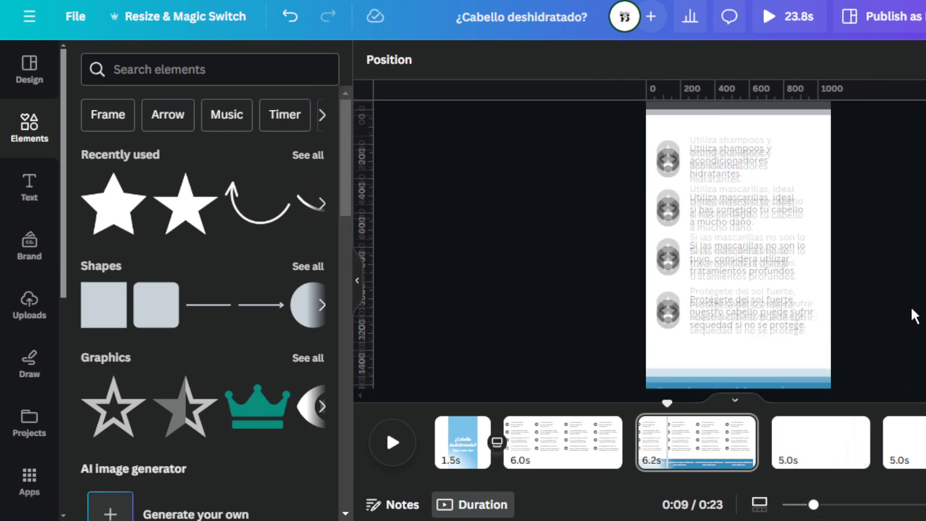
scroll(842, 321, up, 3)
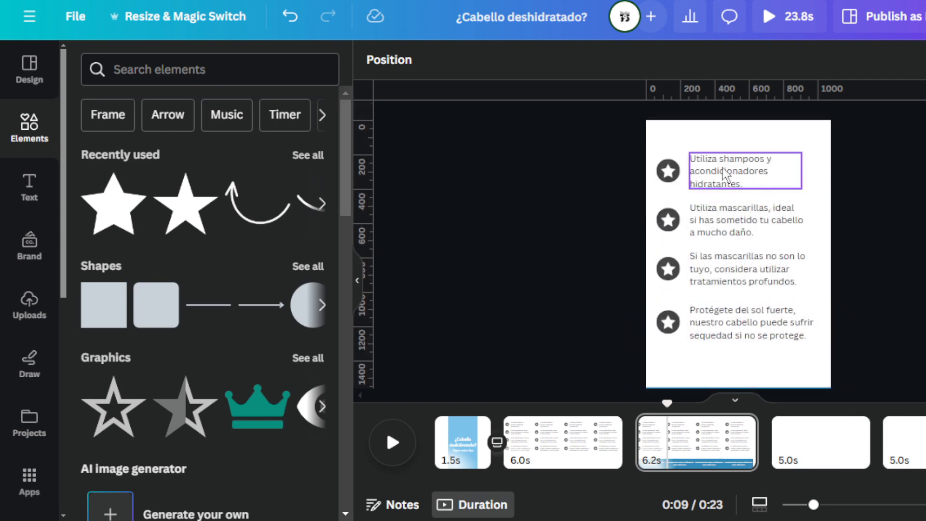
click(697, 159)
shift+click(681, 221)
click(627, 163)
drag(621, 145, 790, 324)
scroll(790, 324, down, 2)
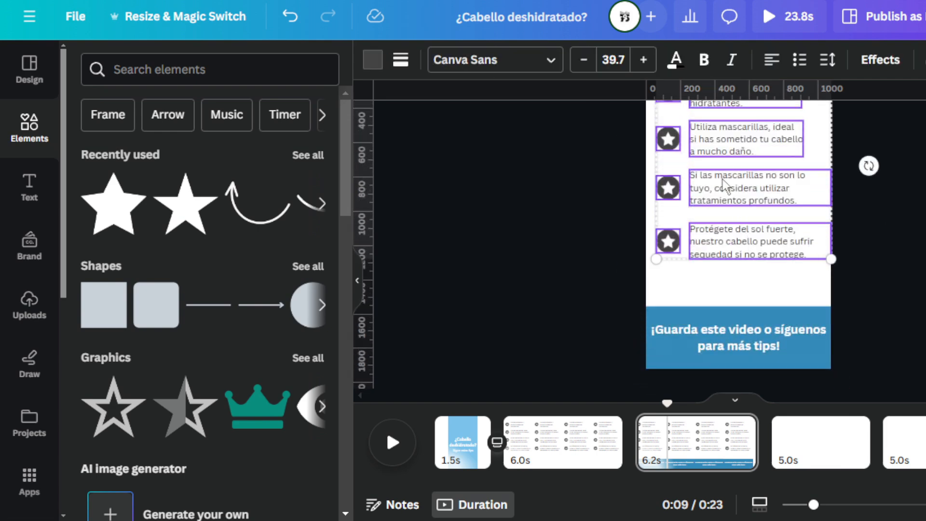
drag(814, 507, 802, 506)
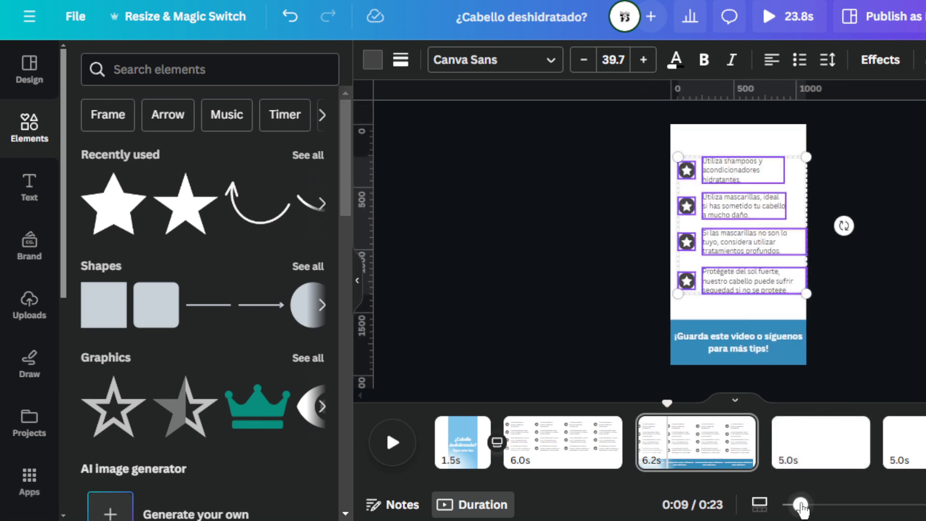
Lower the blue rectangle and move its call-to-action text down to a Y position of about 1738 px.
click(799, 352)
click(794, 362)
drag(794, 362, 797, 384)
key(ctrl+z)
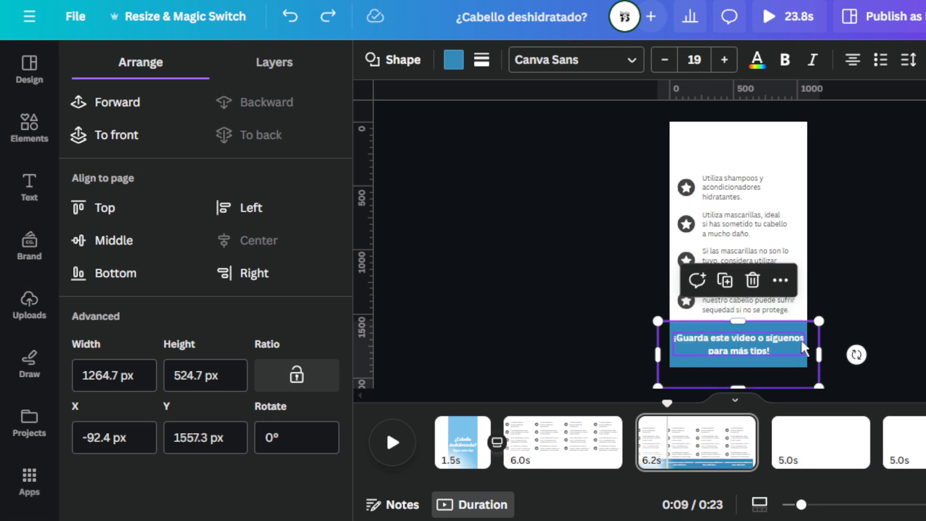
drag(797, 362, 797, 378)
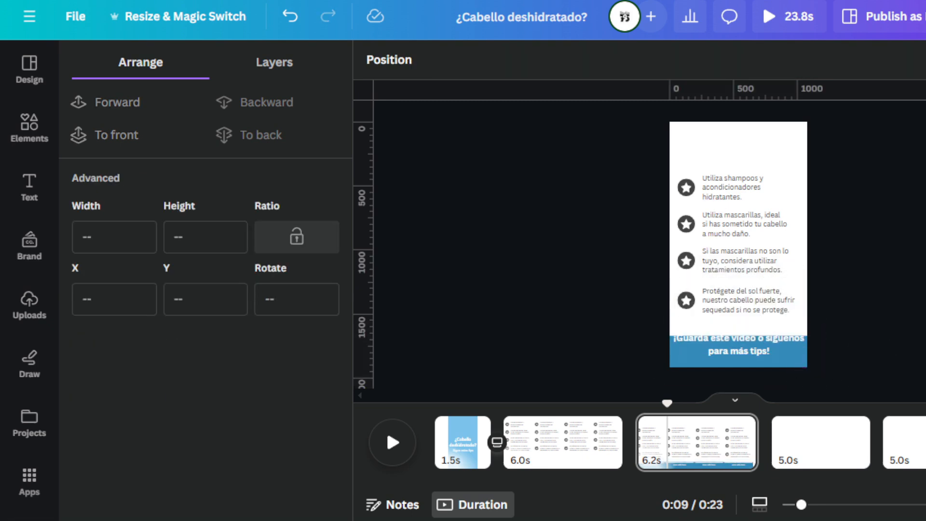
click(763, 359)
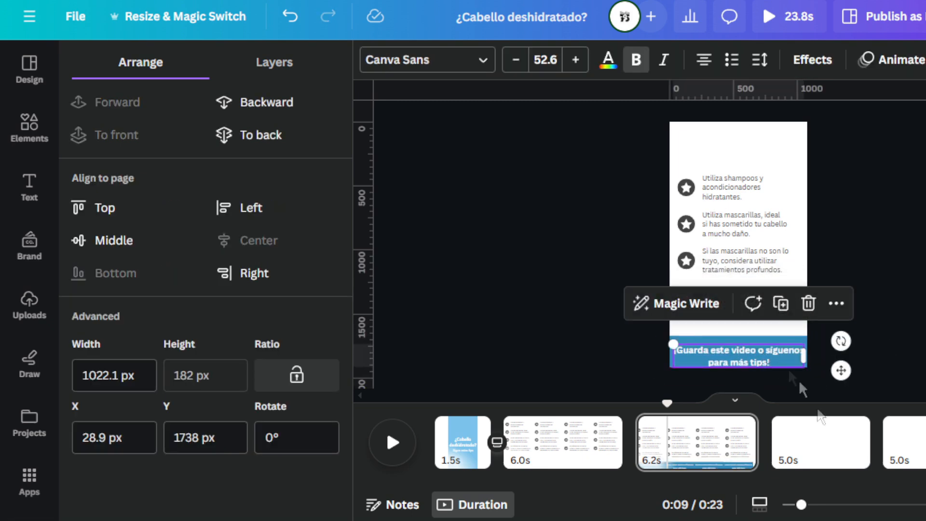
Nudge the call-to-action text up inside its blue banner and shorten the page's duration to 2.5 seconds.
scroll(842, 302, up, 3)
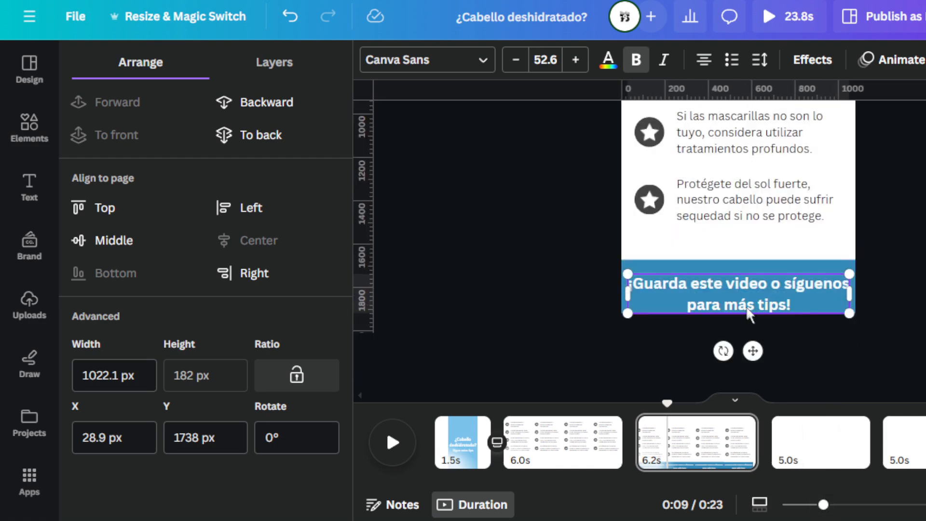
drag(744, 296, 744, 292)
click(837, 354)
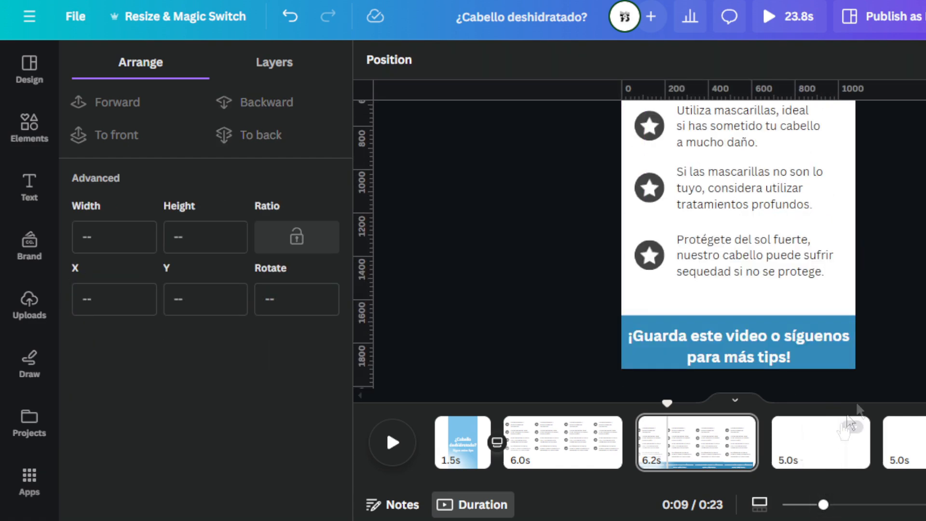
drag(813, 508, 803, 505)
drag(757, 459, 679, 460)
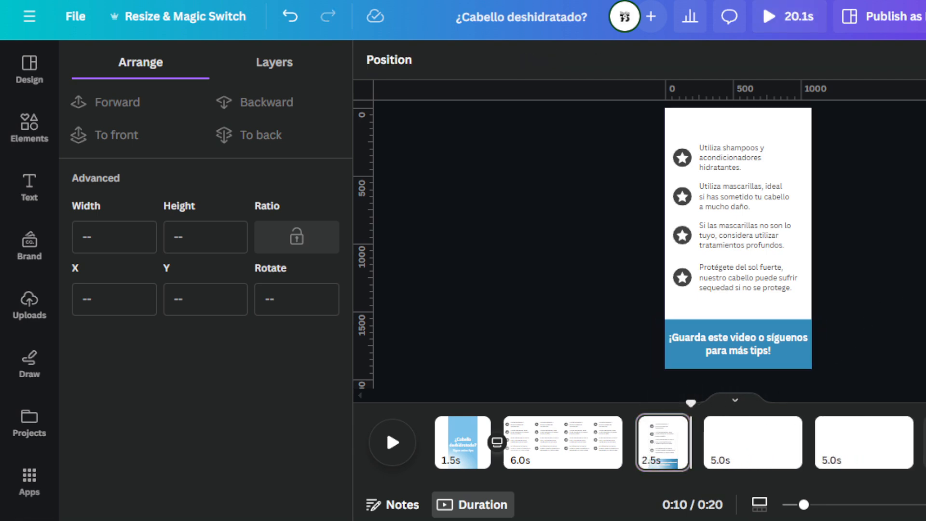
Reduce the font size of the call-to-action text to 48.
click(786, 336)
triple_click(781, 344)
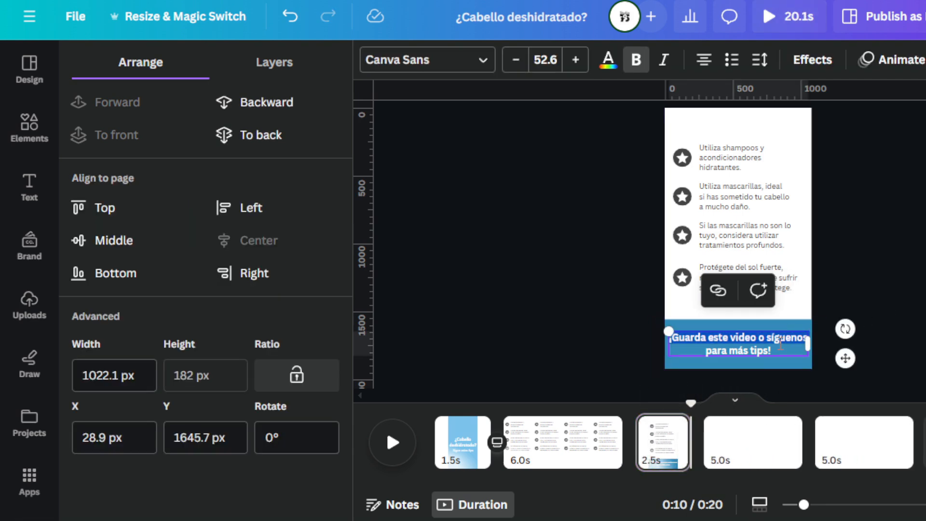
click(518, 60)
click(519, 61)
click(518, 61)
click(549, 59)
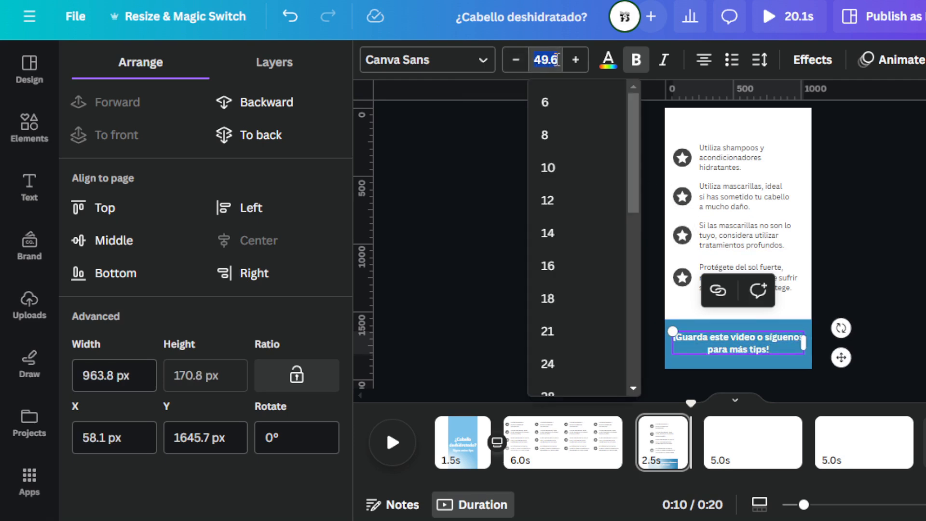
text(48)
key(Return)
click(792, 162)
click(738, 157)
click(748, 195)
click(747, 227)
click(732, 274)
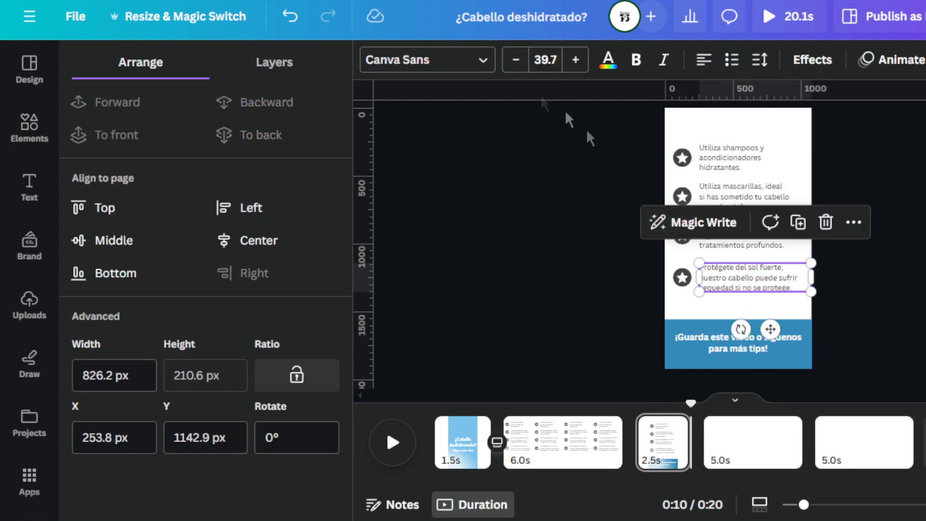
click(732, 163)
click(854, 165)
click(747, 137)
click(724, 152)
click(864, 198)
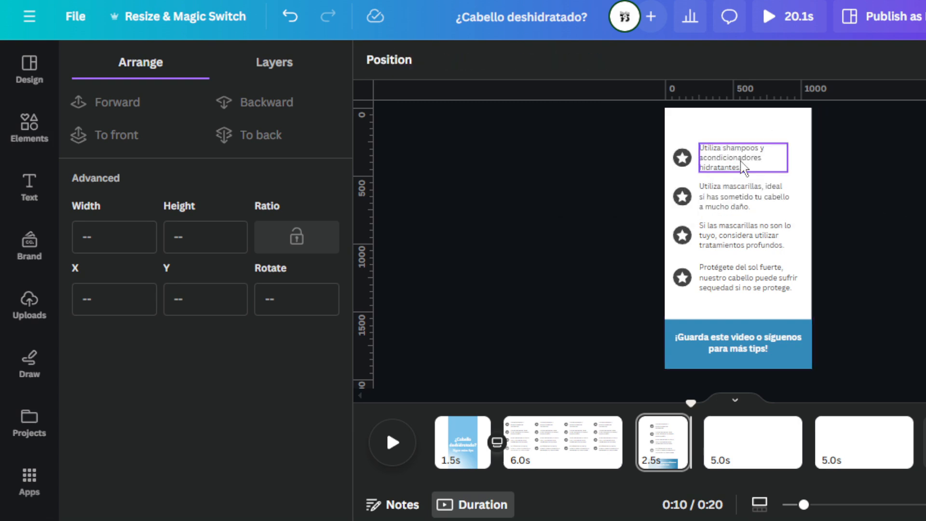
Select all four tip texts on the call-to-action page and change their font to Futura.
click(723, 157)
shift+click(724, 197)
shift+click(724, 235)
shift+click(718, 282)
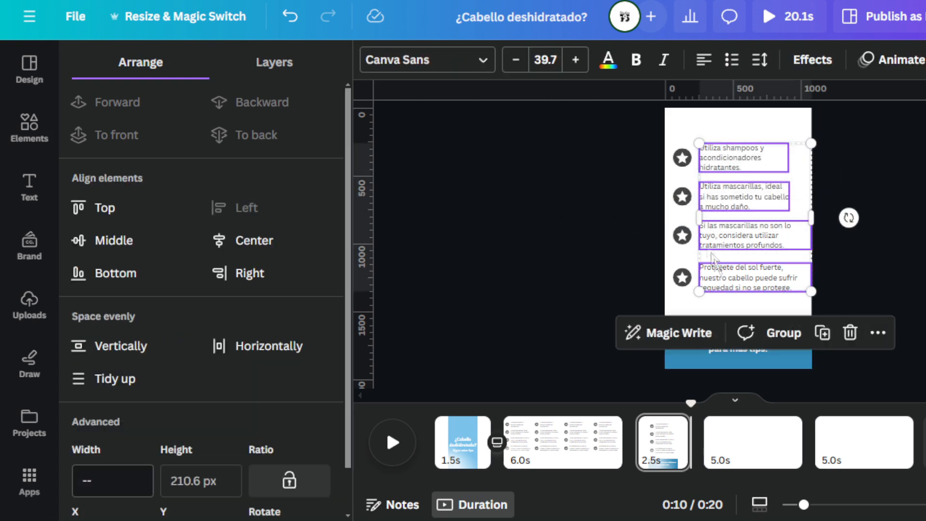
click(474, 61)
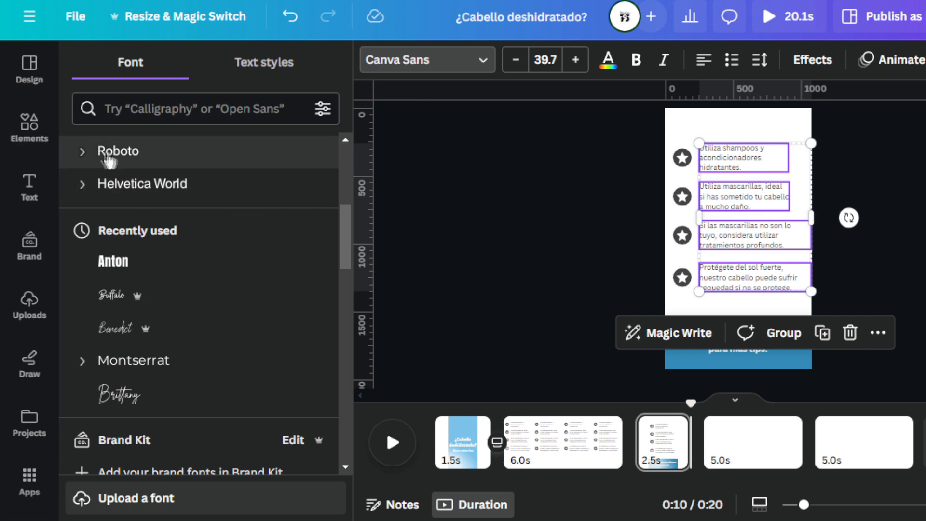
scroll(112, 161, down, 5)
scroll(137, 285, up, 8)
scroll(116, 212, up, 3)
click(124, 287)
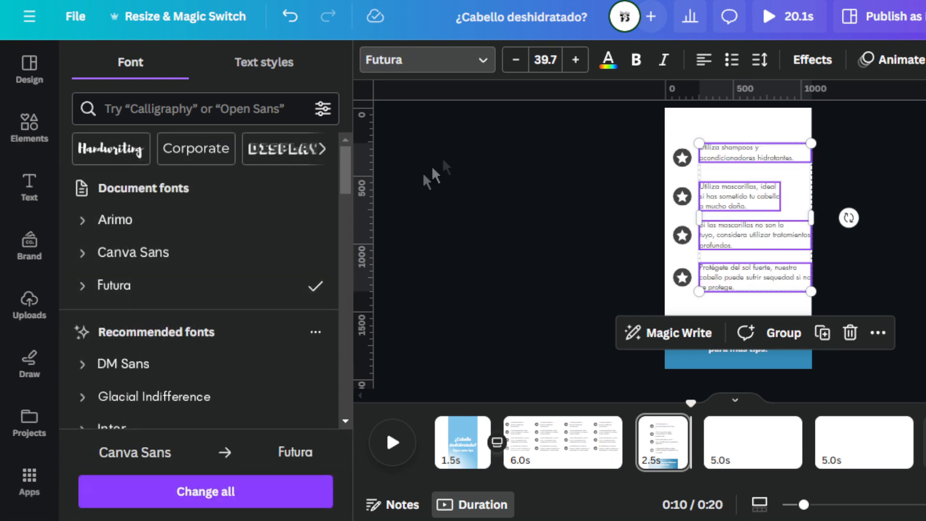
Apply the Medium weight of Futura to the four selected tip texts.
click(466, 71)
click(446, 63)
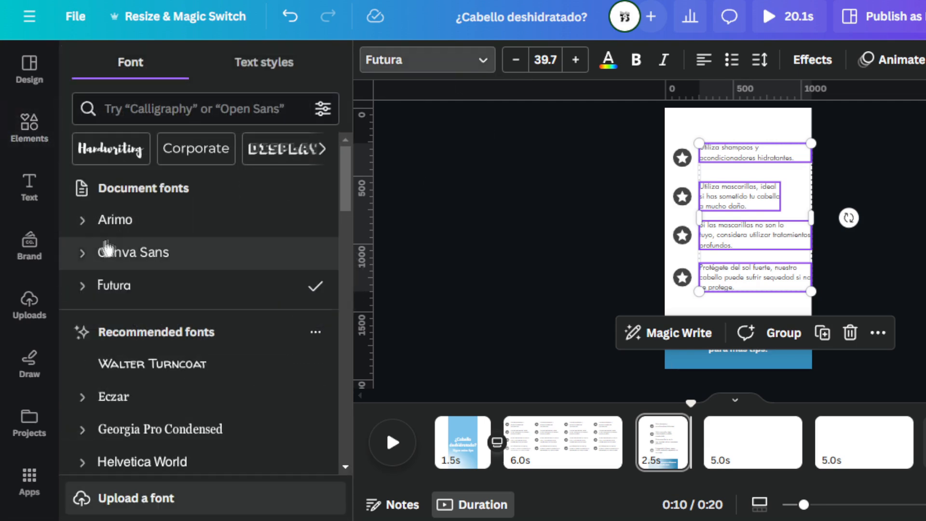
click(86, 296)
click(161, 386)
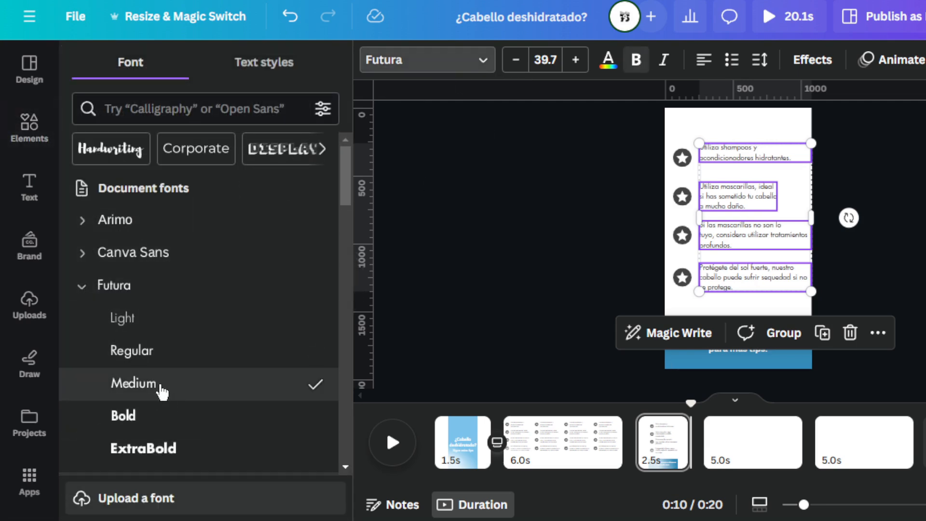
click(158, 434)
click(155, 385)
key(Escape)
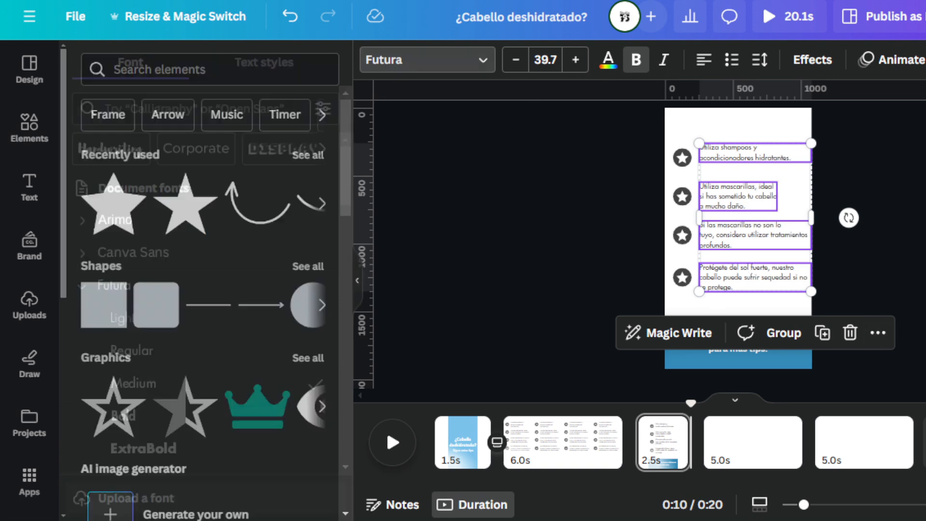
key(Escape)
Increase the font size of the first and second tip texts to 40.7.
drag(804, 505, 835, 504)
scroll(844, 317, up, 3)
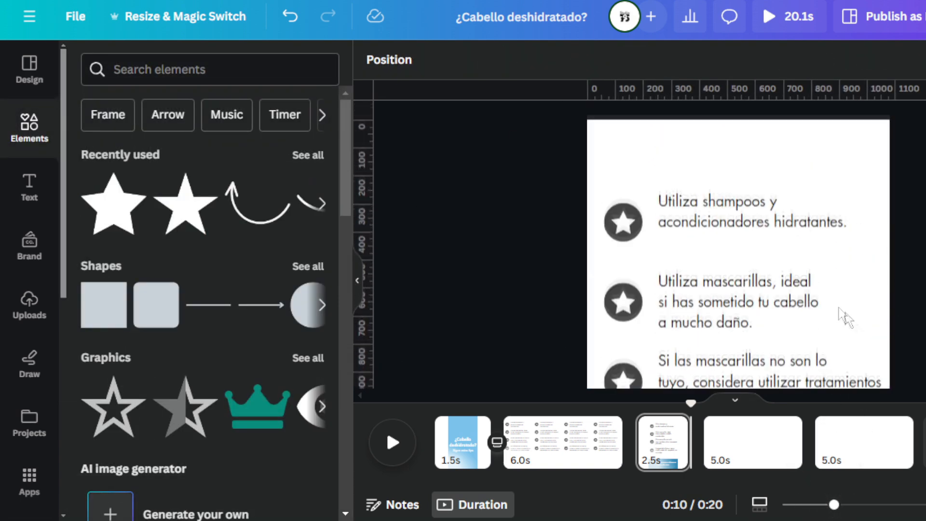
click(707, 216)
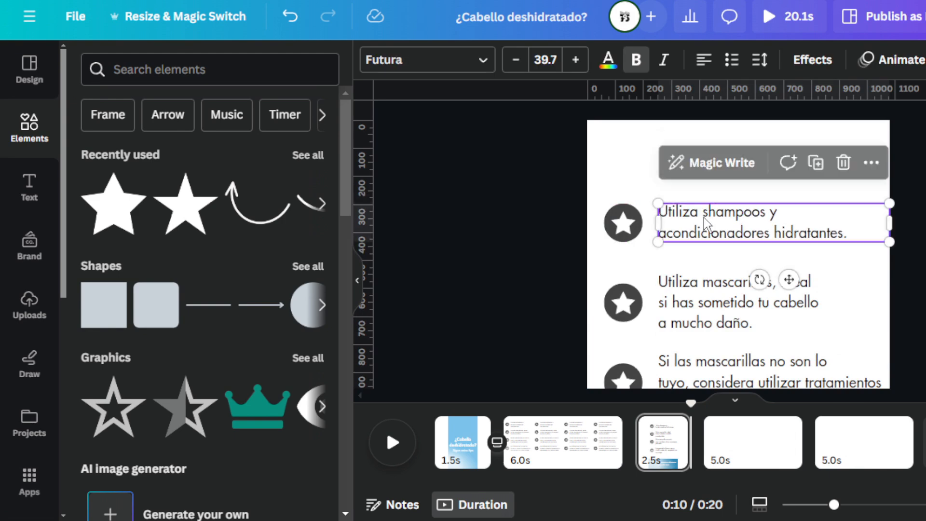
scroll(720, 252, down, 2)
scroll(835, 244, up, 2)
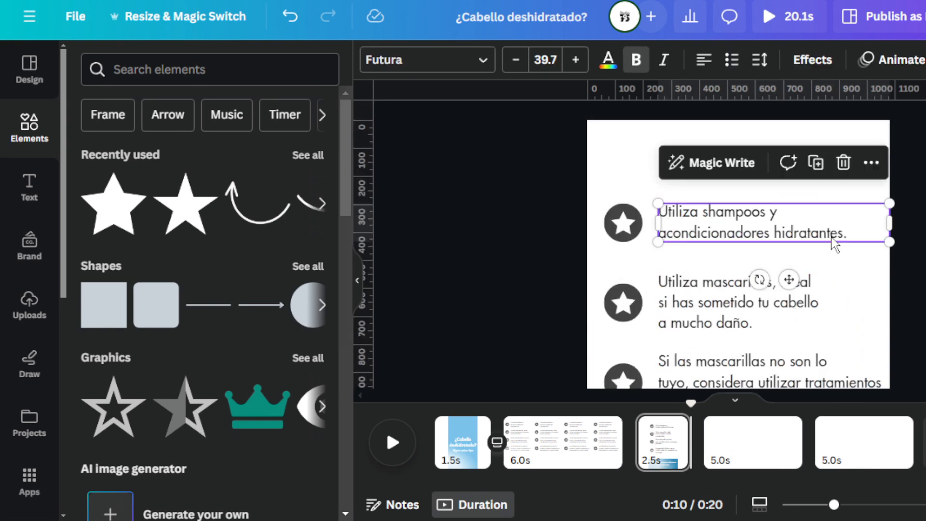
click(574, 61)
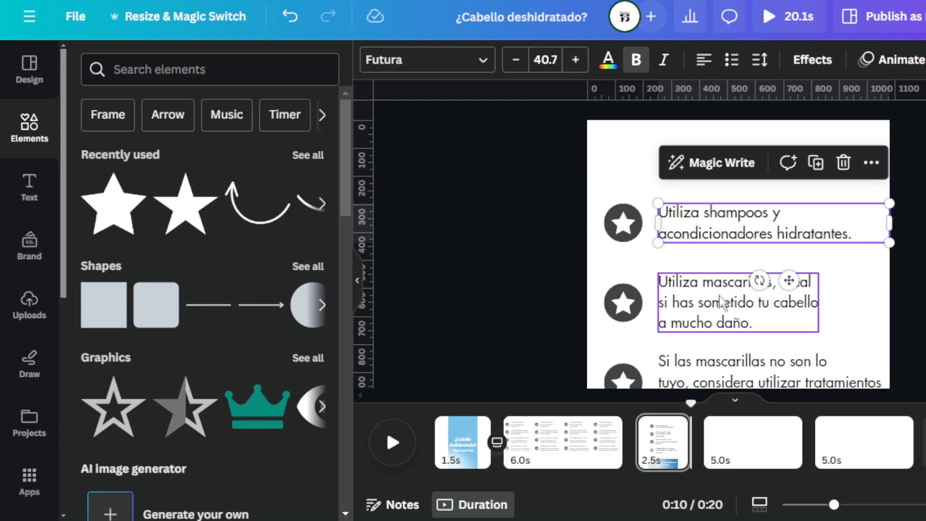
click(723, 303)
click(575, 60)
Increase the font size of the third and fourth tip texts to 40.7.
scroll(693, 305, down, 2)
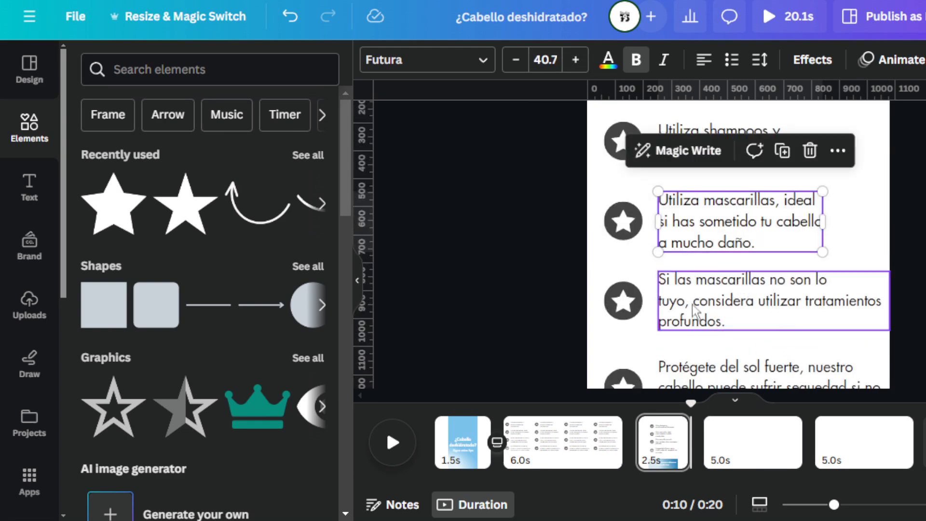
click(693, 306)
click(575, 59)
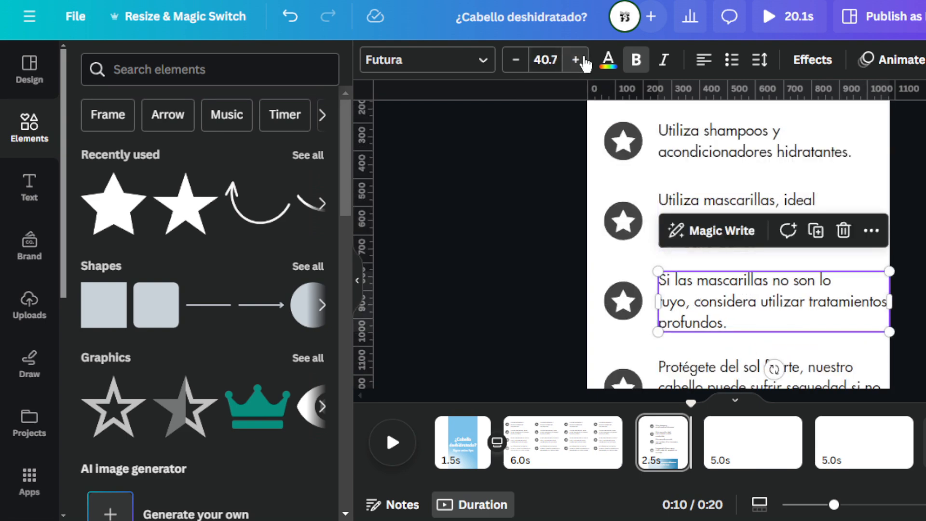
click(667, 200)
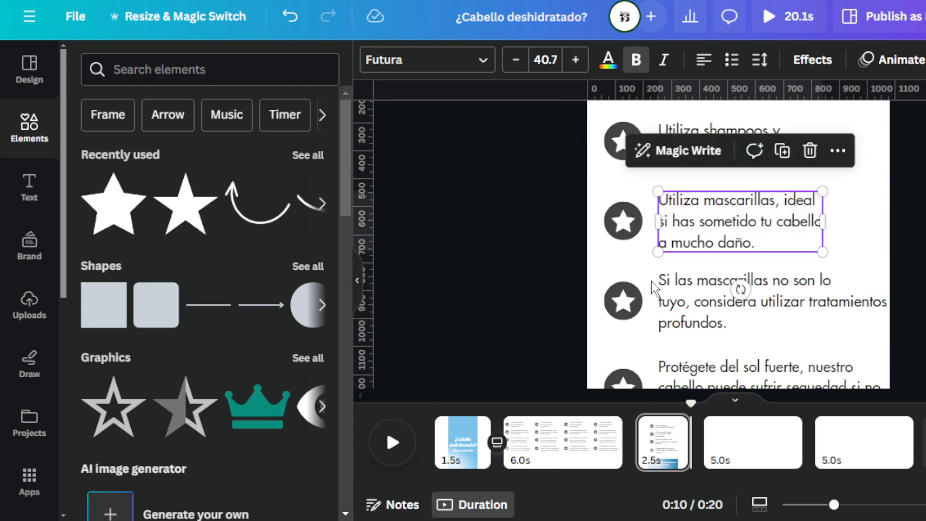
click(679, 303)
scroll(682, 302, down, 2)
click(678, 215)
click(657, 243)
click(679, 244)
click(545, 59)
click(575, 59)
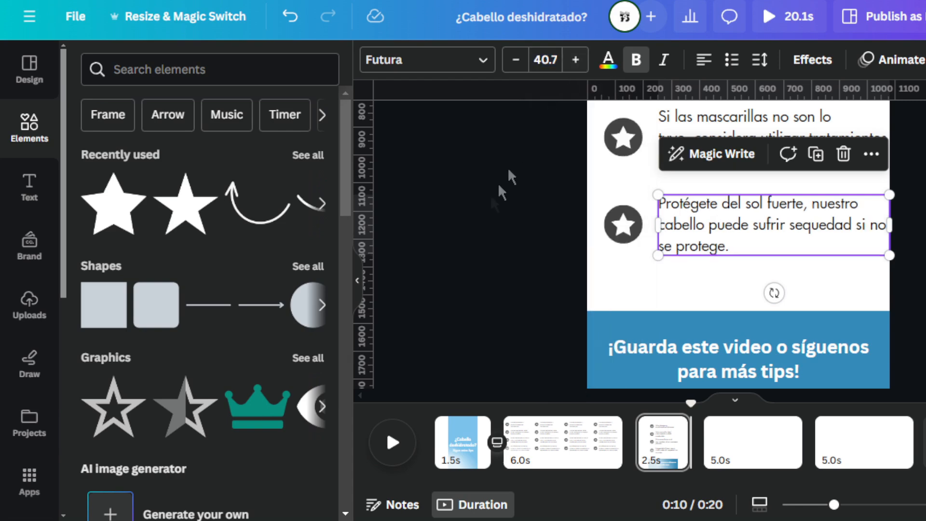
Select the four star icons beside the tips and scale them down together slightly.
click(624, 299)
click(632, 234)
scroll(631, 233, up, 2)
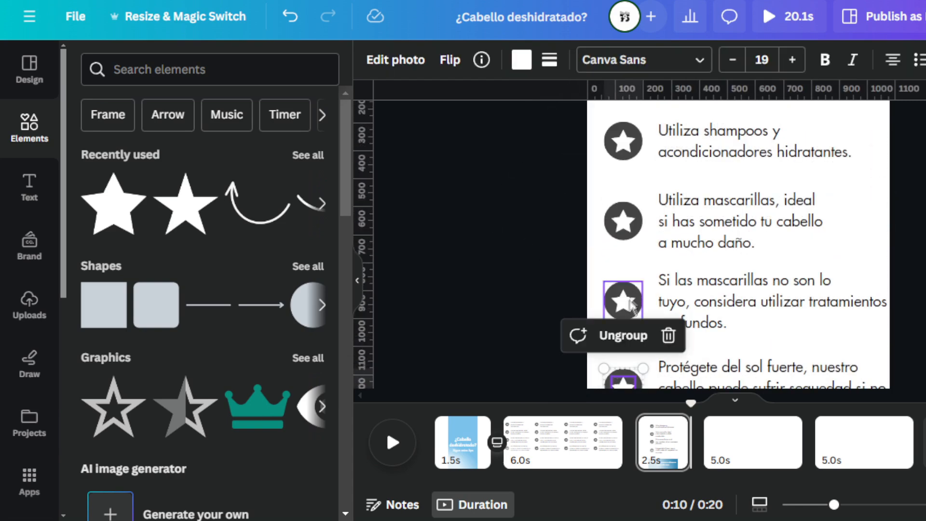
shift+click(627, 302)
shift+click(624, 218)
shift+click(623, 140)
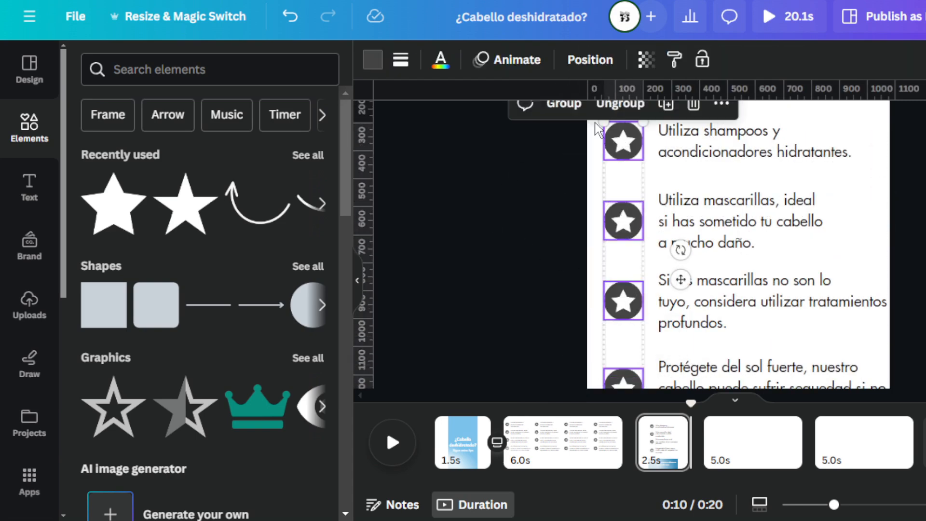
drag(606, 125, 623, 159)
click(496, 222)
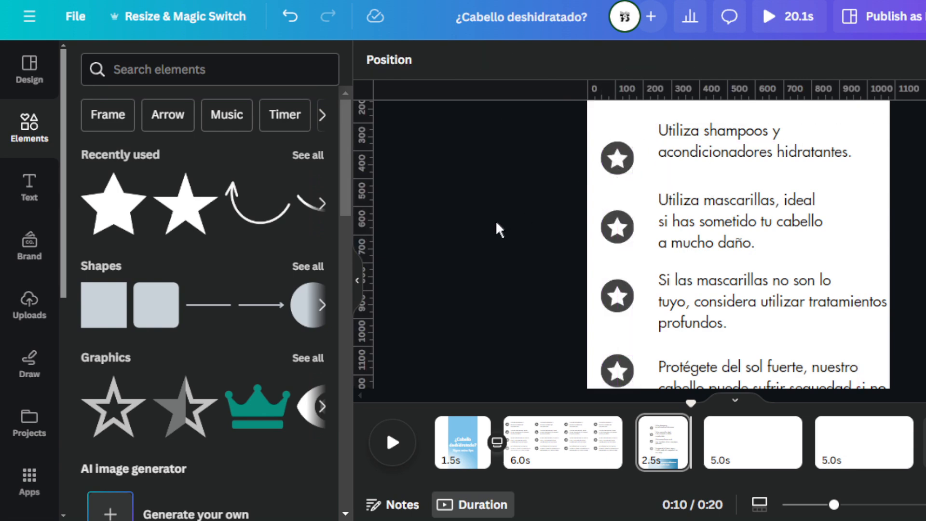
Move the first and second star icons up to line up vertically with their tip texts.
scroll(592, 220, up, 1)
click(617, 240)
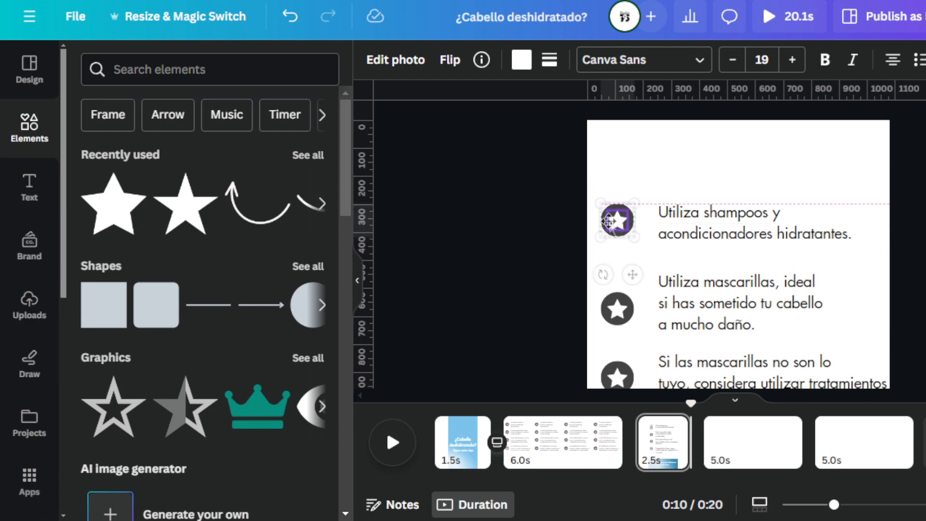
scroll(612, 226, down, 1)
click(612, 226)
drag(612, 226, 617, 221)
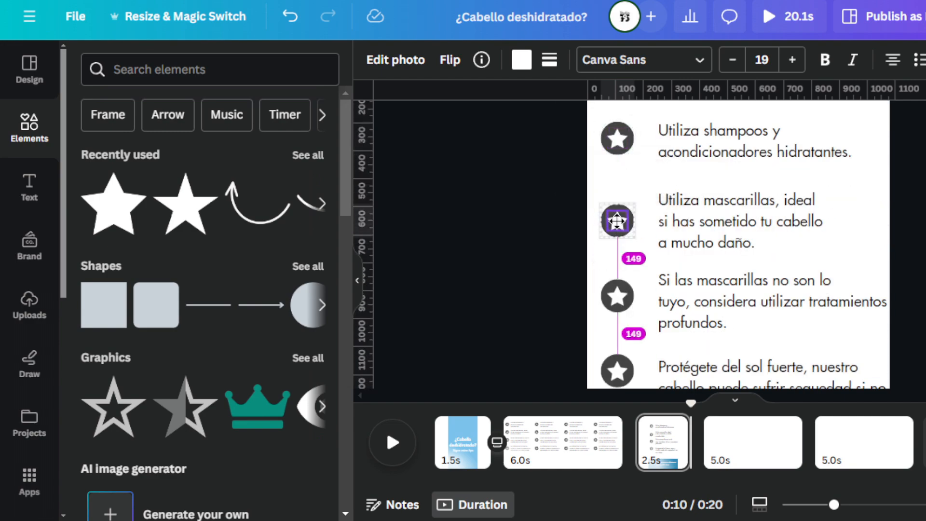
Move the fourth and third star icons down to line up vertically with their tip texts.
scroll(617, 221, down, 2)
scroll(617, 213, up, 1)
click(616, 290)
drag(616, 293, 614, 306)
scroll(614, 306, up, 2)
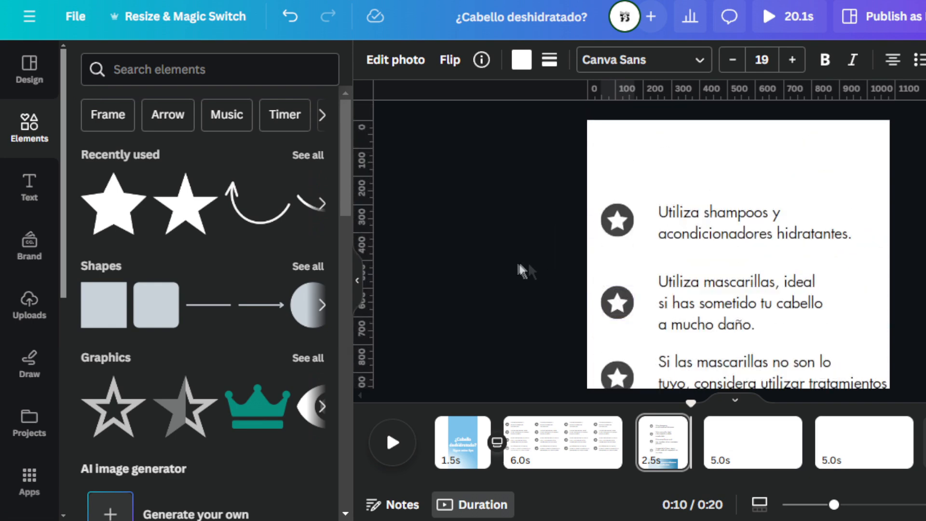
click(516, 262)
scroll(515, 261, down, 1)
drag(617, 299, 617, 302)
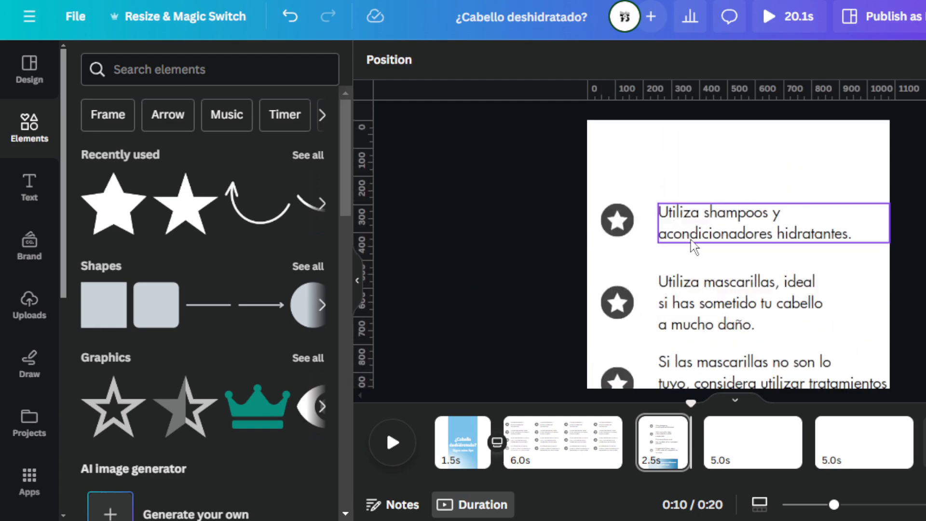
Shift each of the four tip texts slightly left, closer to its star icon and away from the page edge.
click(690, 226)
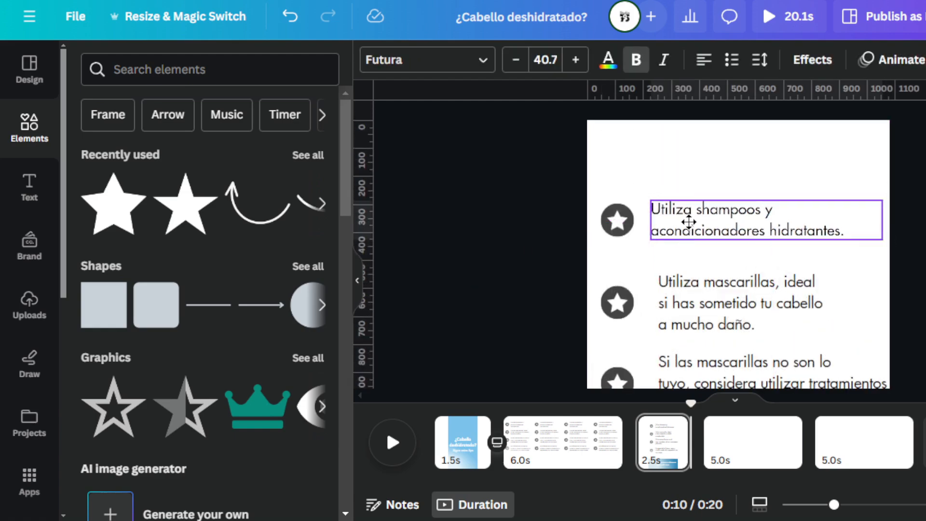
click(694, 293)
scroll(693, 297, down, 2)
drag(693, 296, 693, 295)
scroll(694, 305, down, 2)
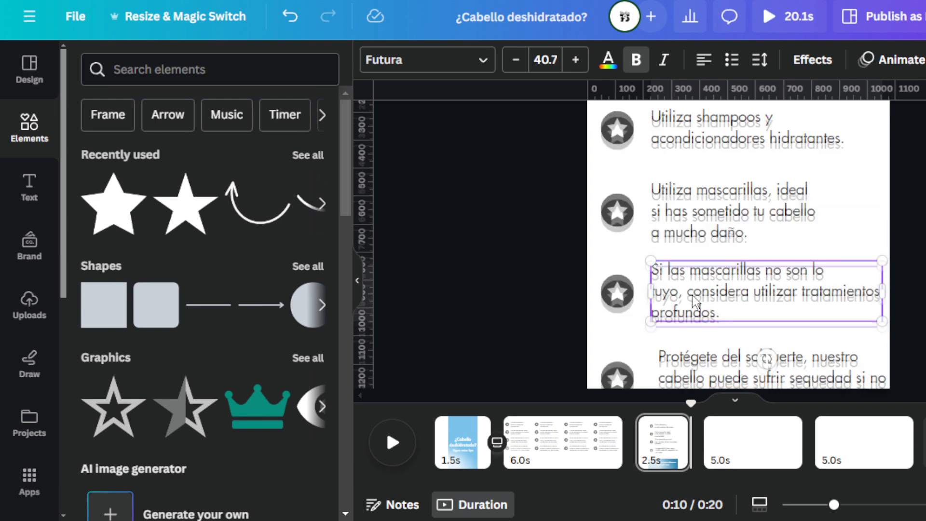
drag(684, 246, 673, 239)
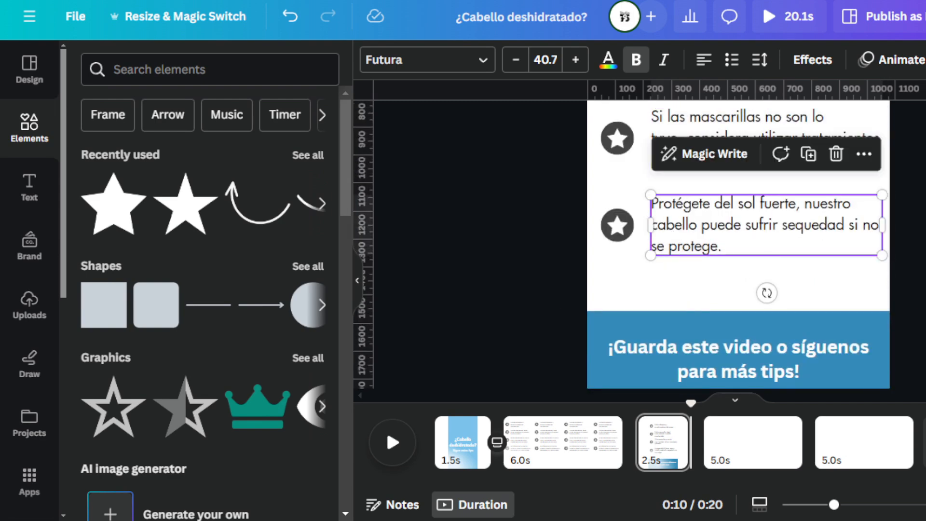
click(916, 341)
Duplicate the 2.5-second call-to-action page and delete the old 6.0-second four-tip page.
drag(828, 505, 814, 506)
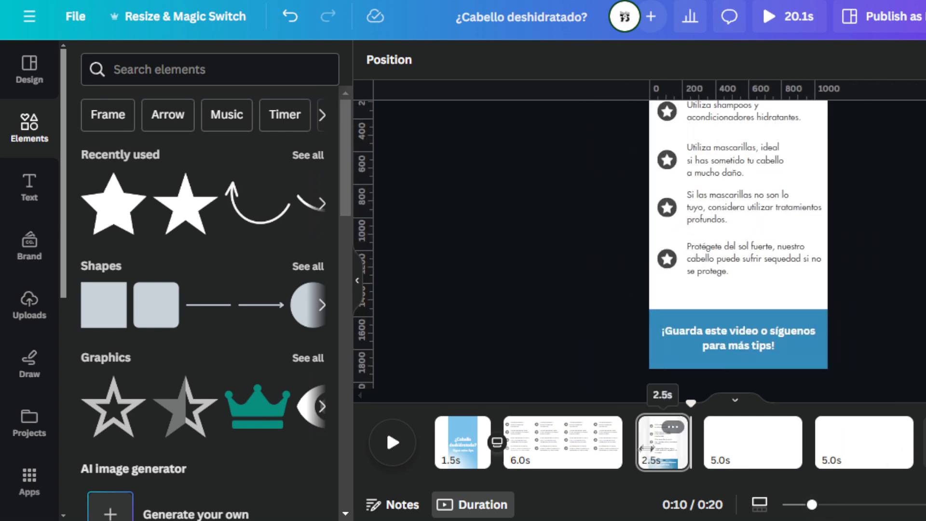
right_click(662, 474)
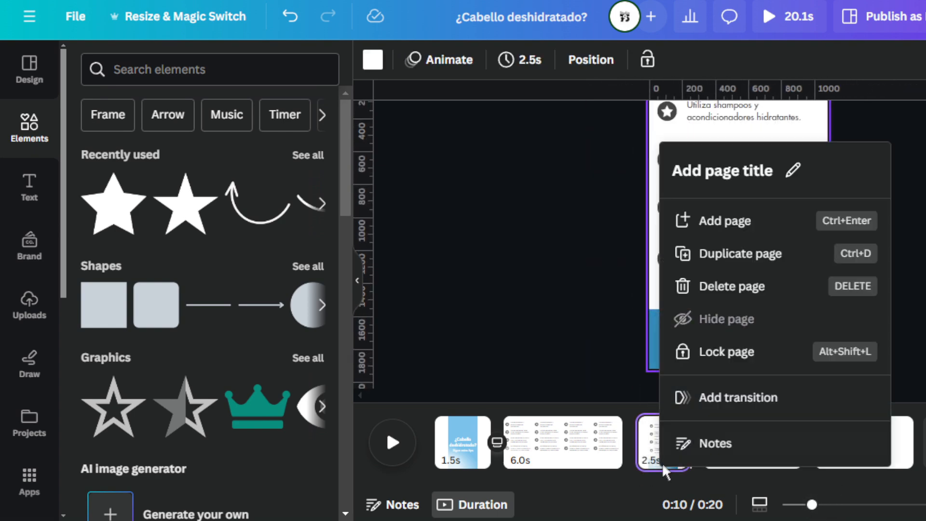
click(694, 252)
click(572, 460)
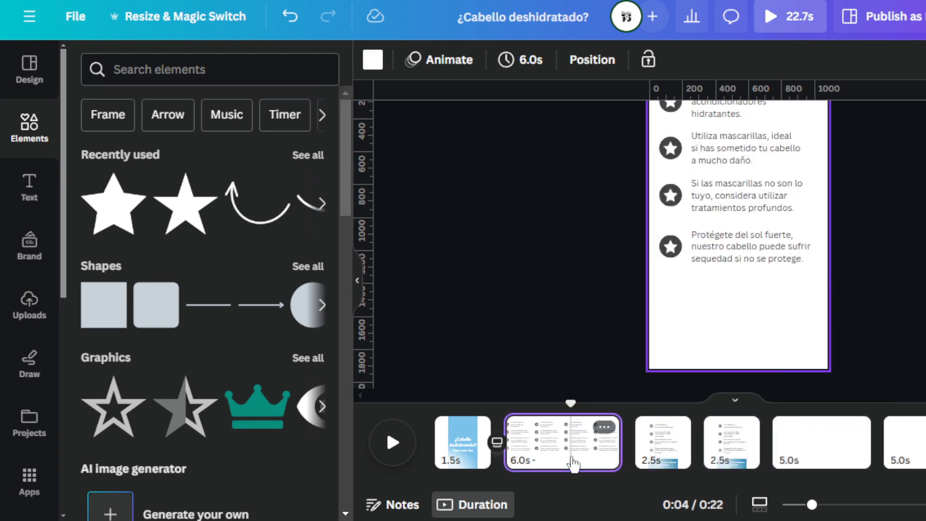
key(Delete)
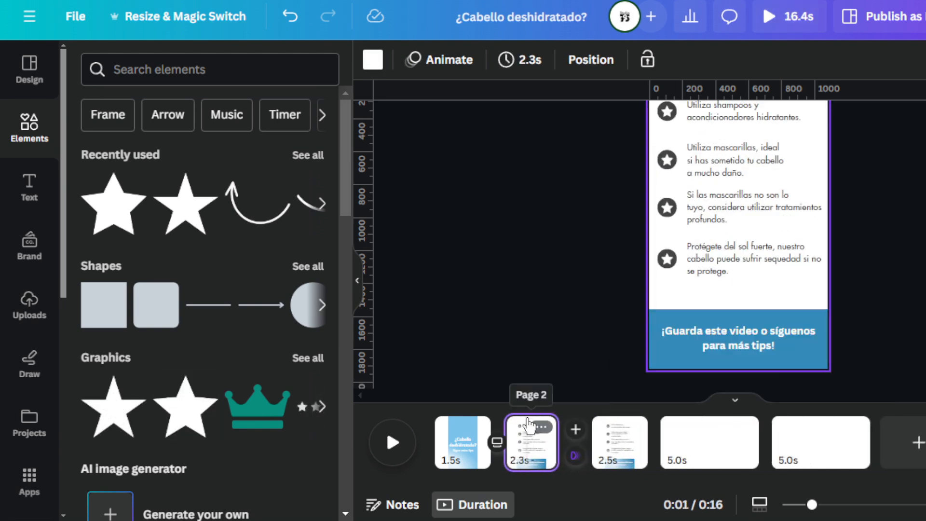
Delete the call-to-action text and its blue banner from the second page, leaving only the four tips.
drag(500, 402, 532, 404)
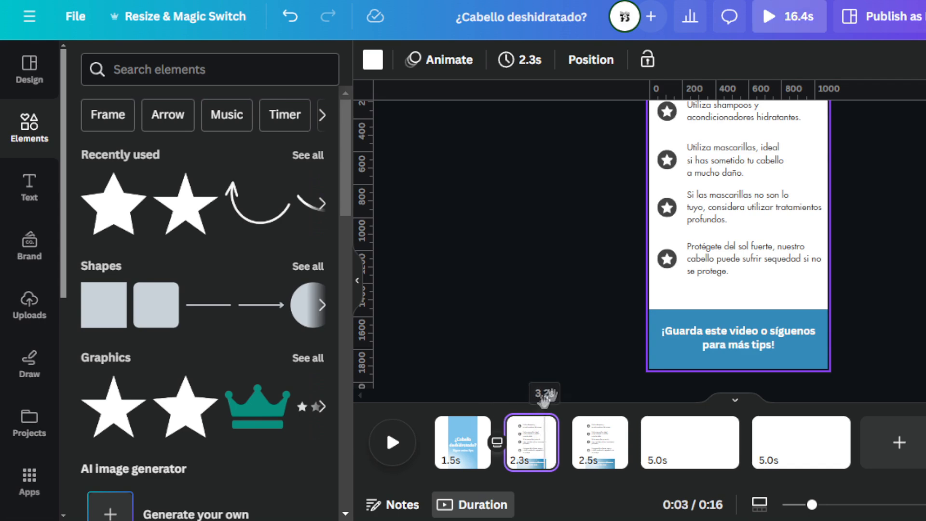
click(748, 328)
key(Delete)
click(749, 328)
key(Delete)
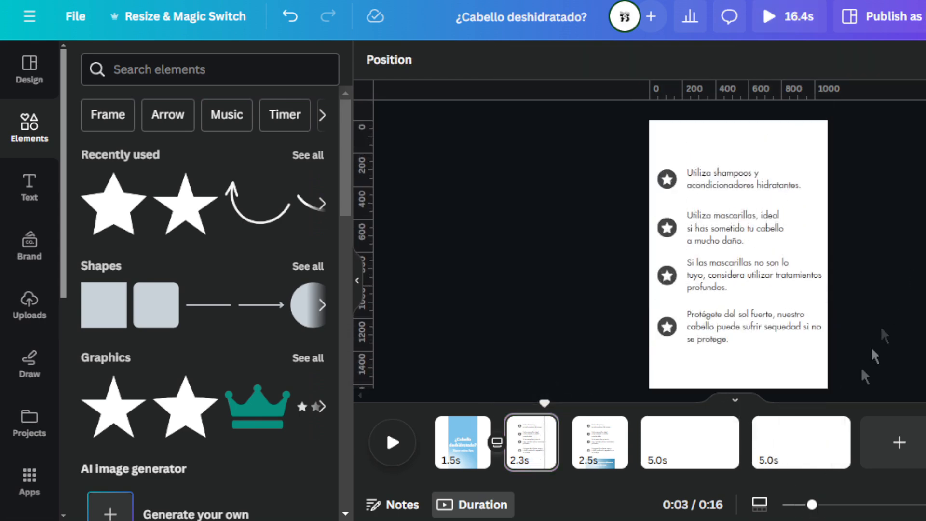
drag(812, 507, 804, 508)
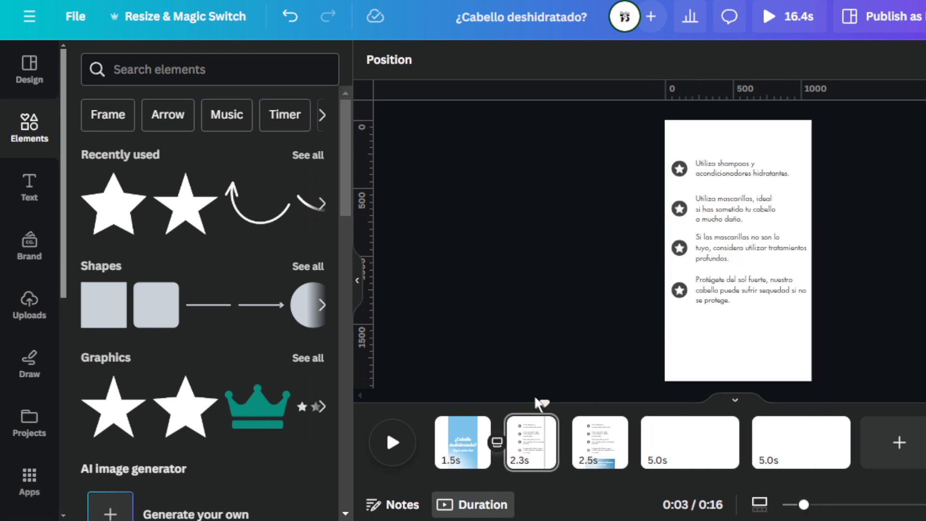
Apply the Ascend writing animation to each of the four tip texts on the second page.
click(715, 182)
click(920, 70)
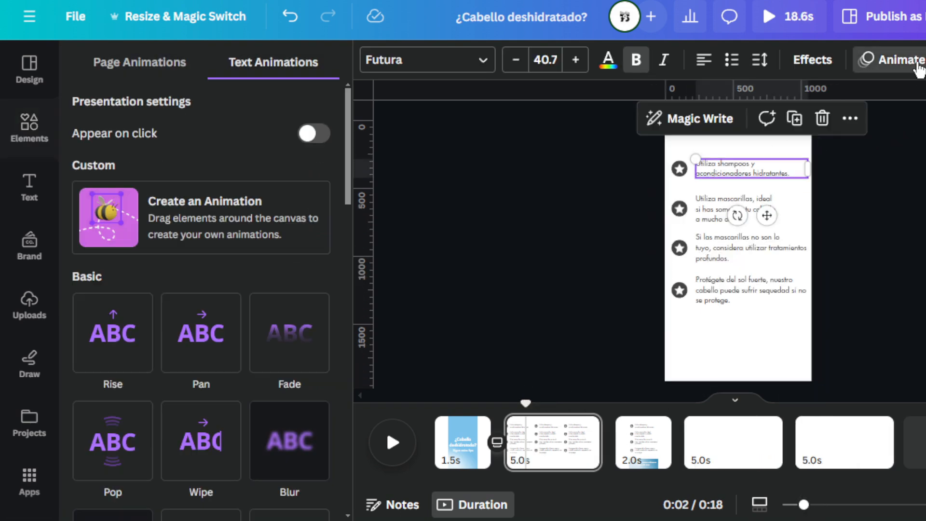
scroll(234, 265, down, 7)
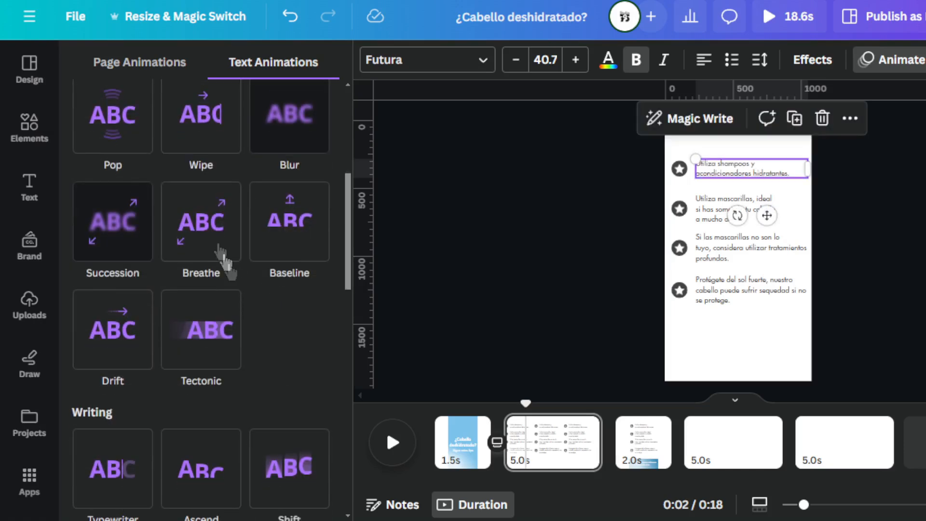
scroll(224, 264, up, 2)
scroll(237, 290, down, 5)
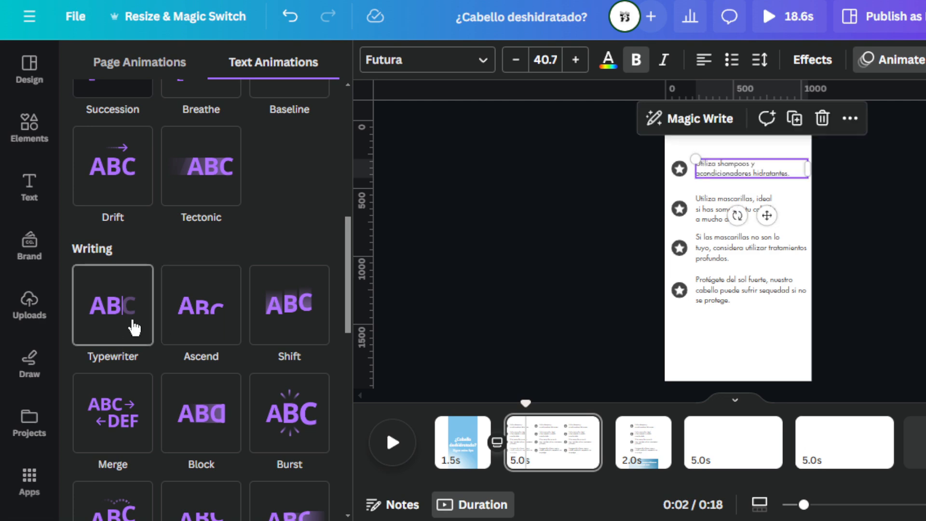
click(227, 332)
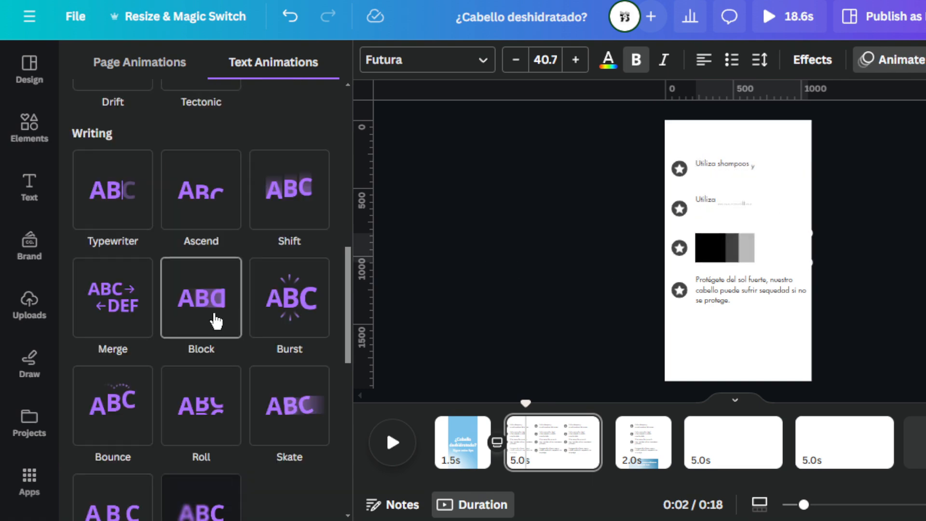
click(211, 216)
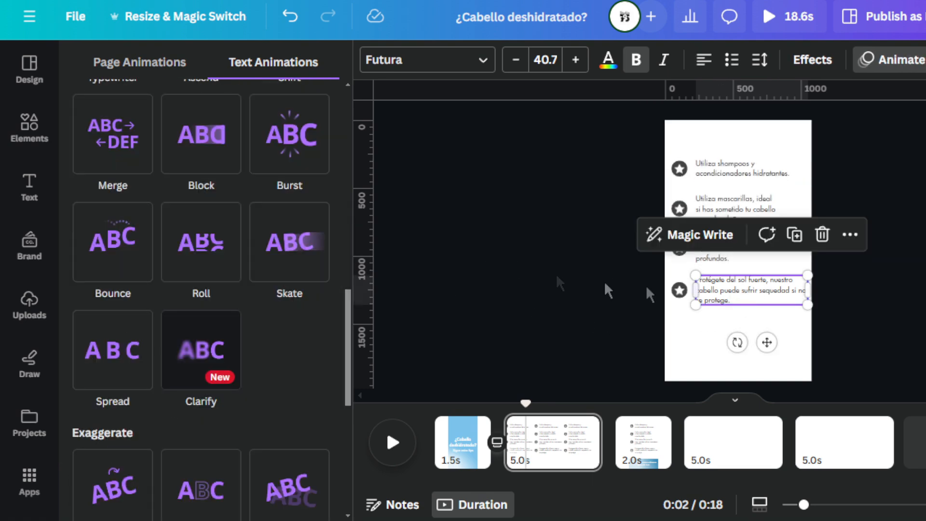
scroll(194, 198, up, 3)
click(203, 218)
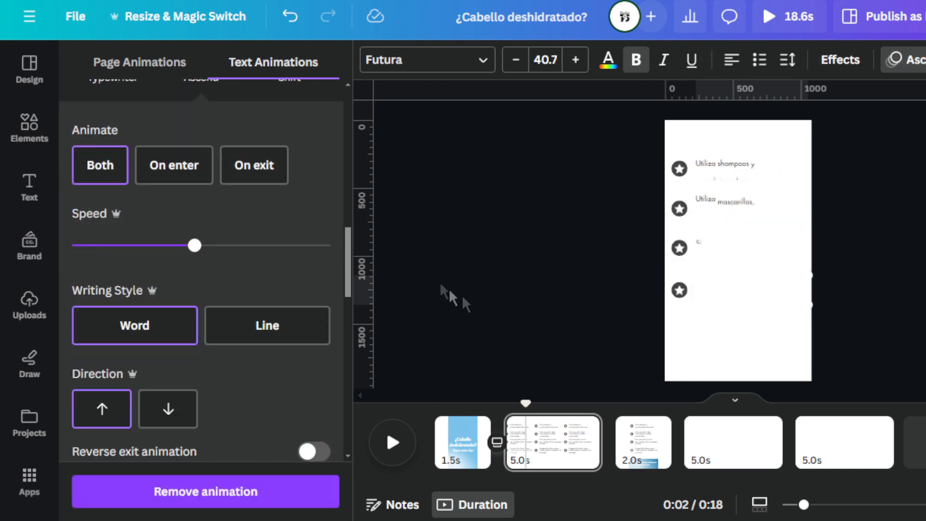
Set the Ascend animation of all four tip texts to play only on enter.
scroll(240, 262, up, 3)
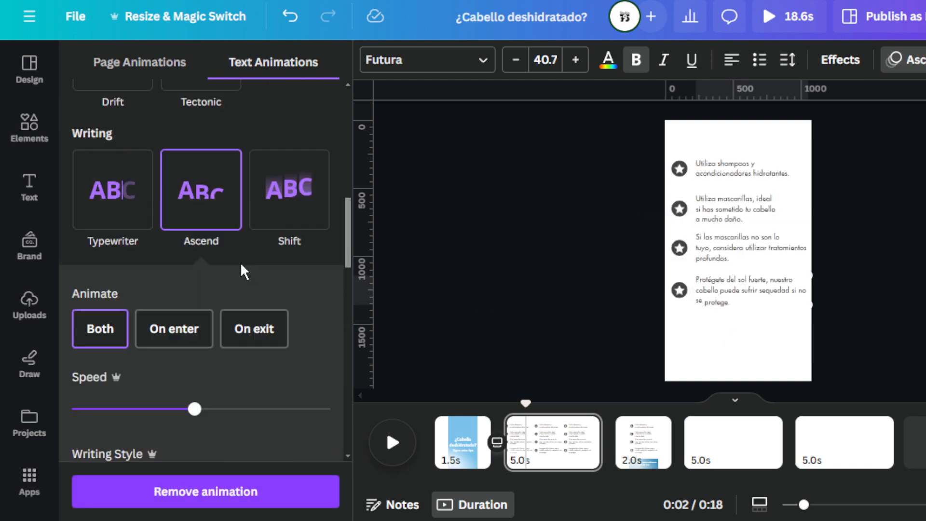
click(181, 344)
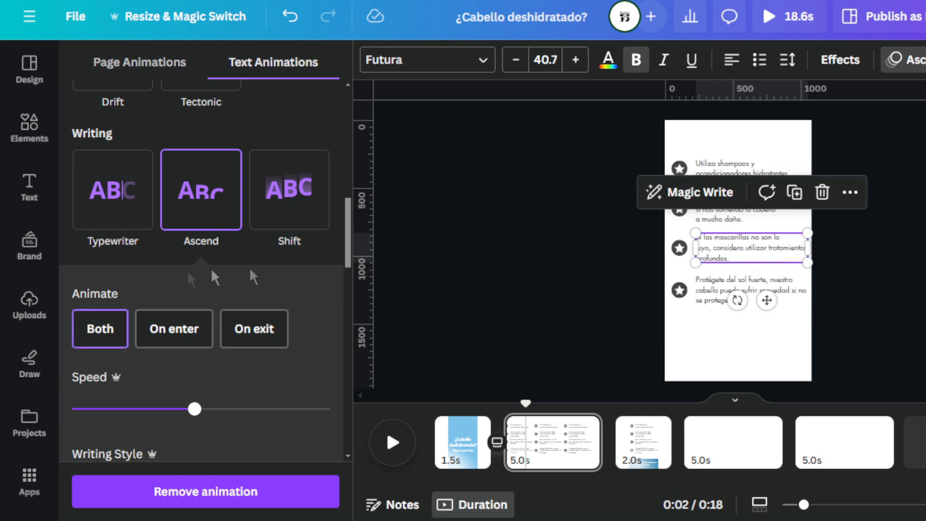
click(182, 329)
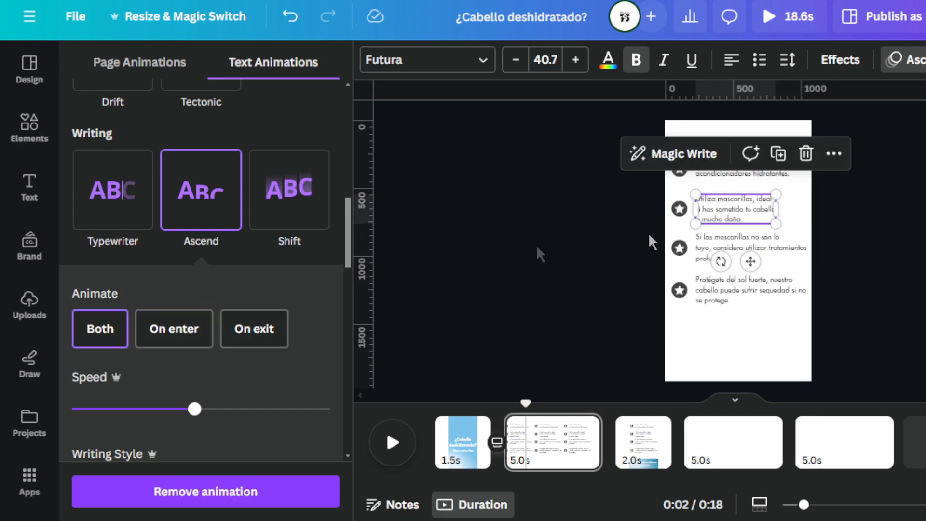
click(180, 326)
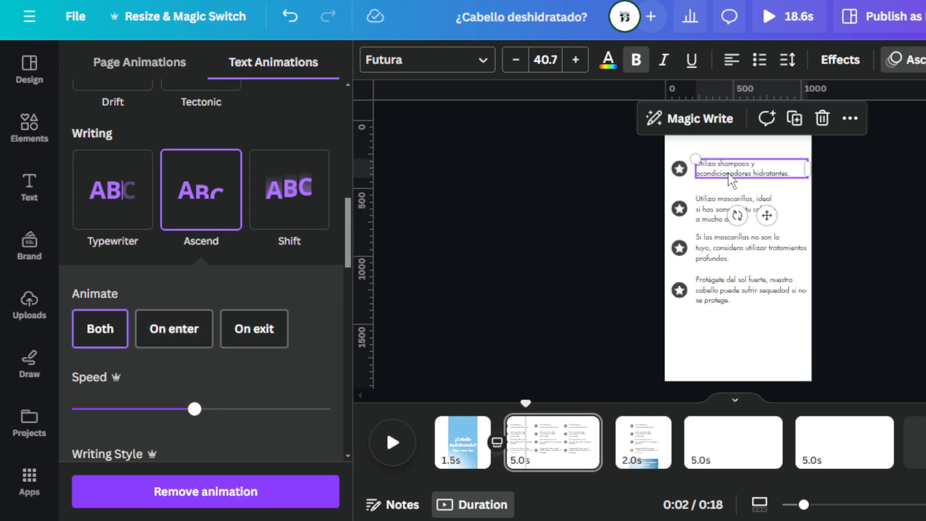
click(160, 328)
click(497, 283)
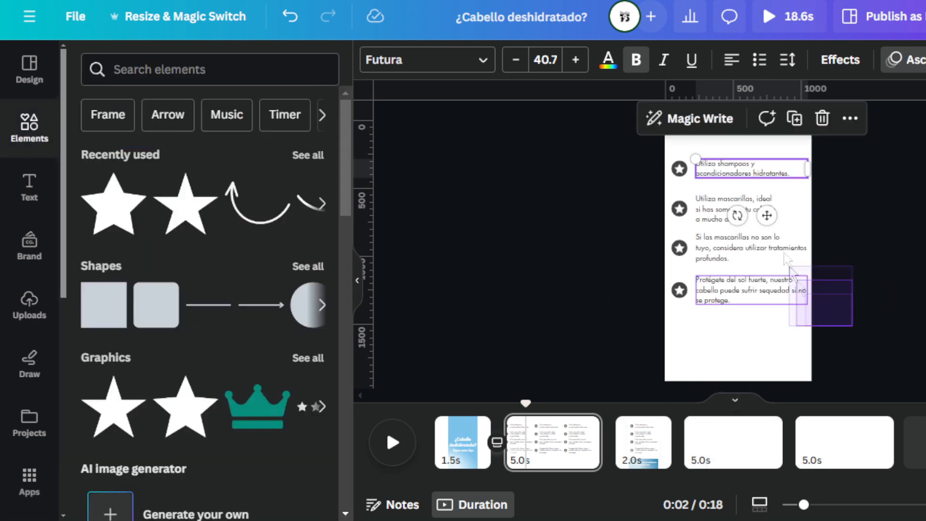
Show the tip texts' element timings and stagger the starts of the second, third and fourth texts progressively.
drag(819, 315, 759, 154)
click(521, 392)
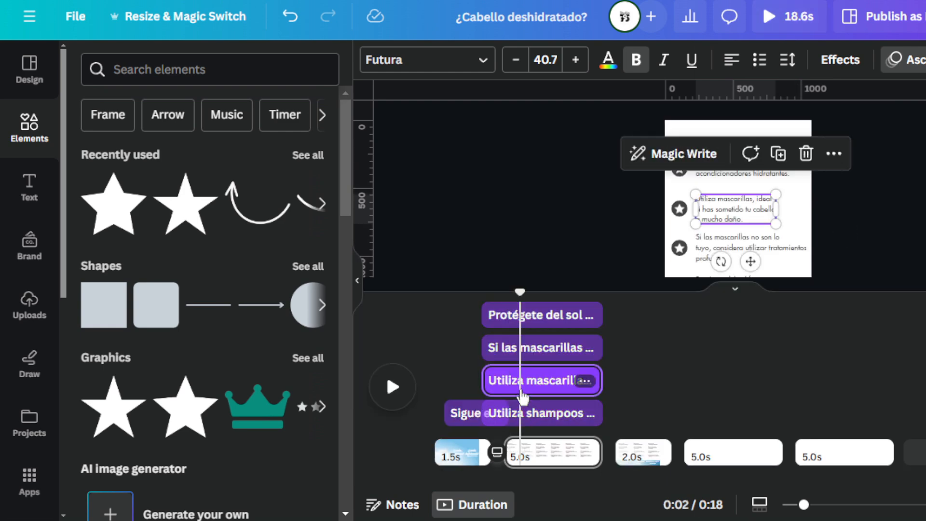
drag(486, 379, 506, 380)
click(491, 346)
drag(490, 346, 514, 348)
click(488, 315)
drag(489, 314, 529, 304)
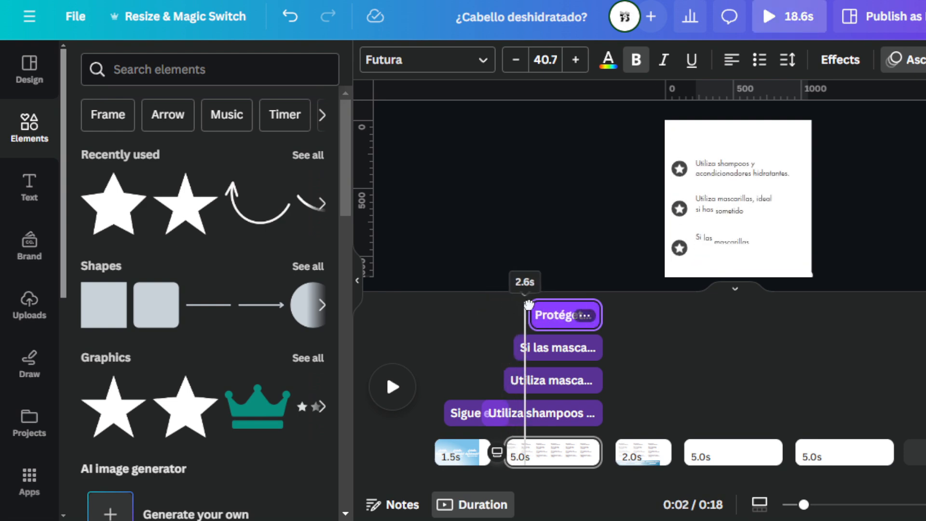
Delay the second, third and fourth tip texts further, trimming the third to 2.1 s and the fourth to start near the page's end.
drag(509, 381, 531, 380)
drag(525, 292, 559, 299)
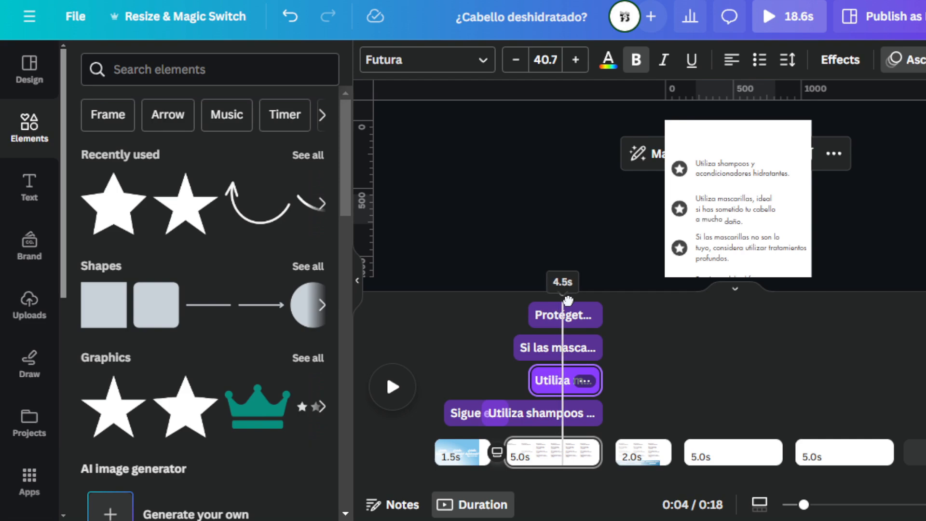
drag(530, 345, 559, 345)
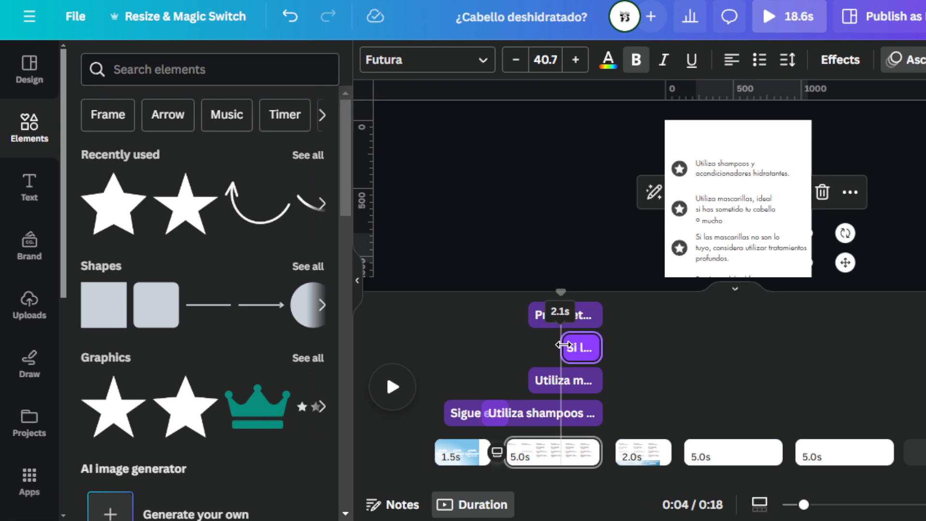
drag(562, 297, 585, 299)
scroll(694, 207, down, 3)
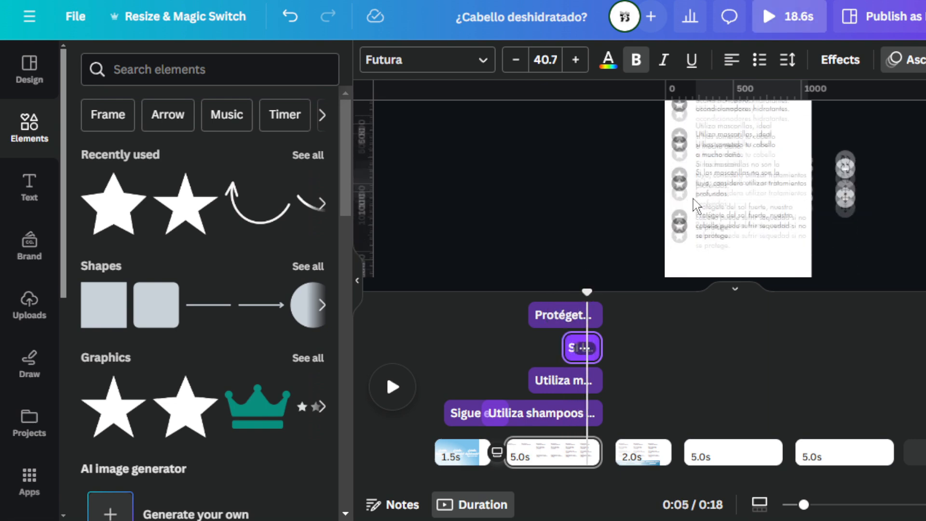
mouse_move(582, 294)
mouse_down()
mouse_move(514, 297)
mouse_move(588, 296)
mouse_move(524, 296)
mouse_move(577, 292)
mouse_up()
drag(534, 321, 544, 294)
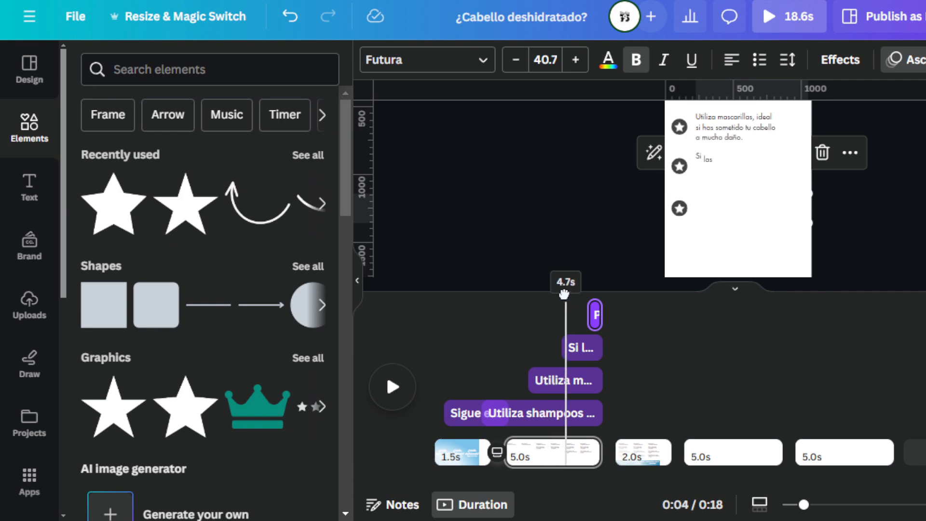
drag(567, 293, 614, 293)
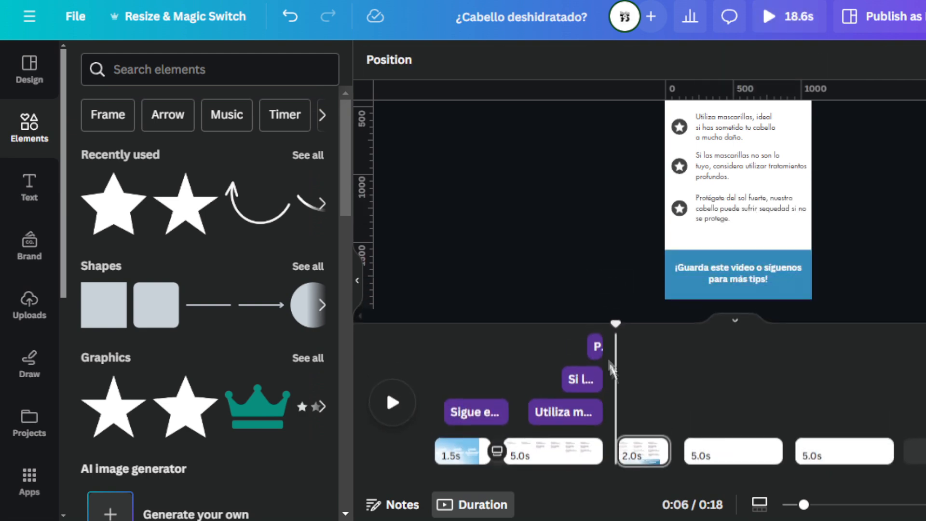
Apply the Pan animation to the four star icons together, playing only on enter.
drag(612, 325, 546, 324)
drag(648, 155, 690, 312)
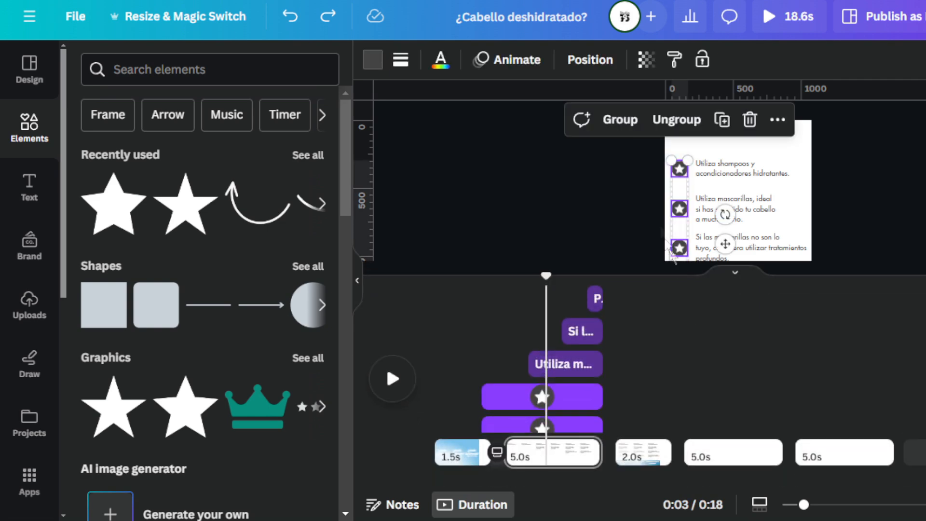
click(515, 60)
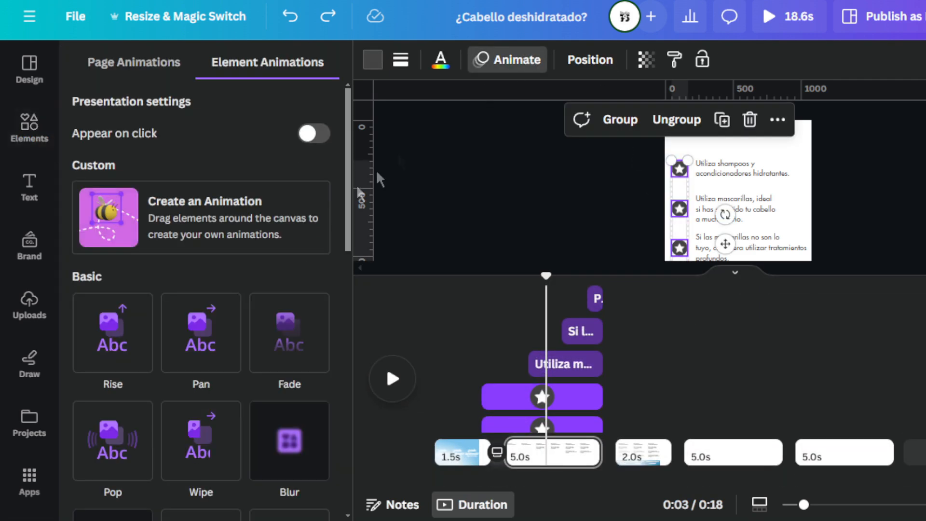
click(219, 369)
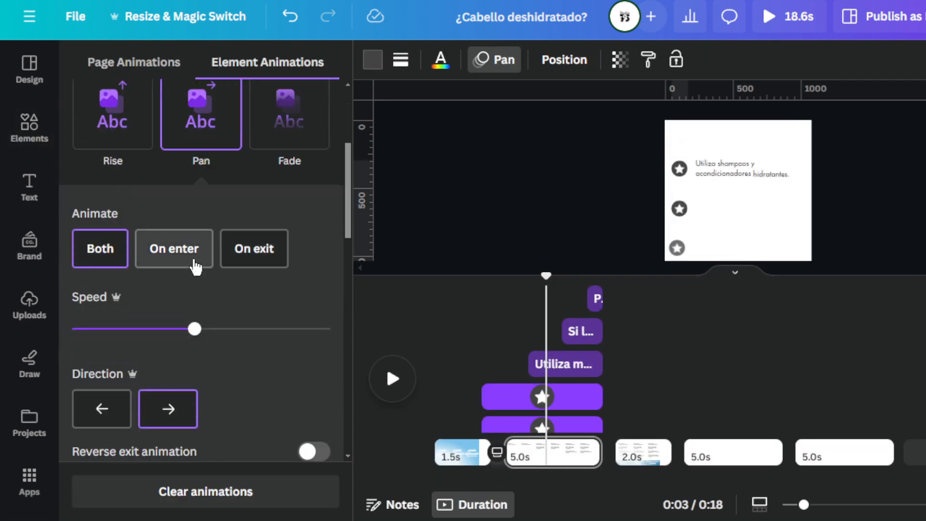
click(193, 258)
Stagger the star icons' start times to match their tip texts and hide the element timings.
mouse_move(545, 276)
mouse_down()
mouse_move(503, 280)
mouse_move(569, 284)
mouse_move(463, 285)
mouse_move(552, 285)
mouse_up()
scroll(554, 292, down, 2)
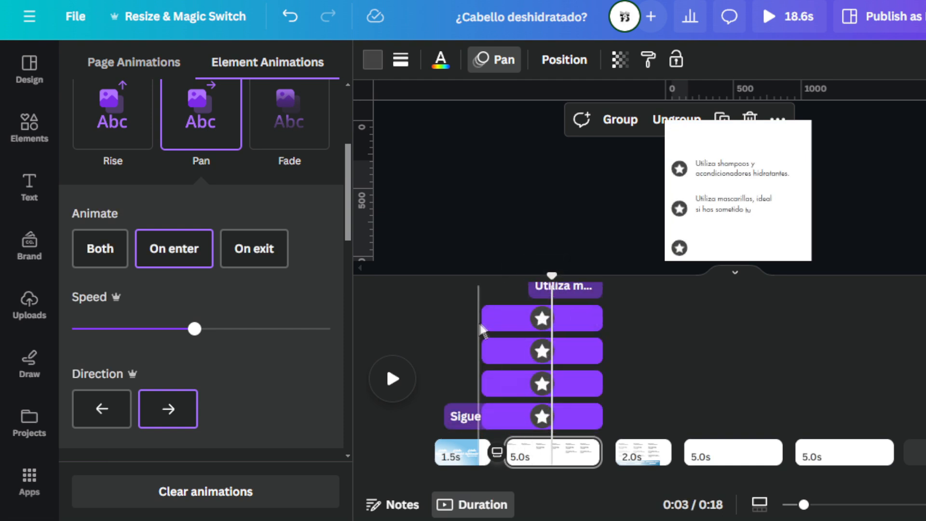
drag(550, 278, 597, 288)
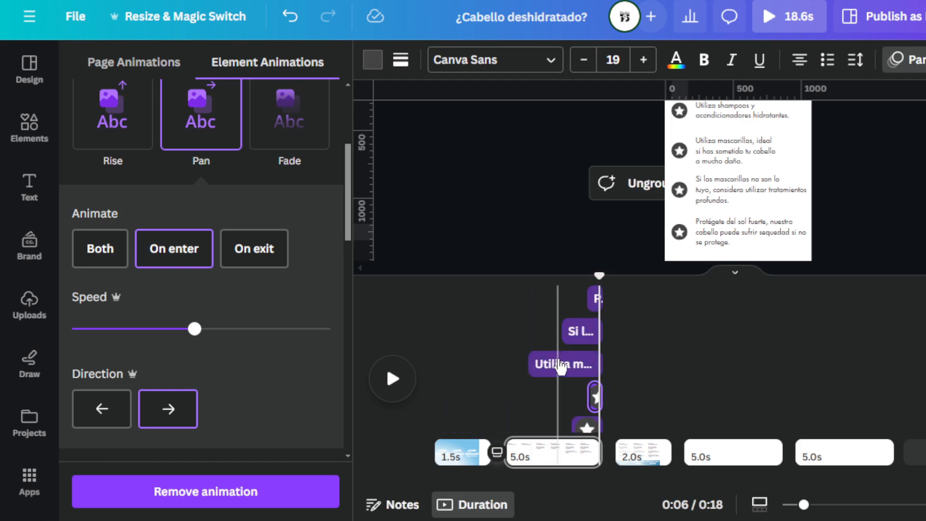
right_click(558, 365)
click(598, 249)
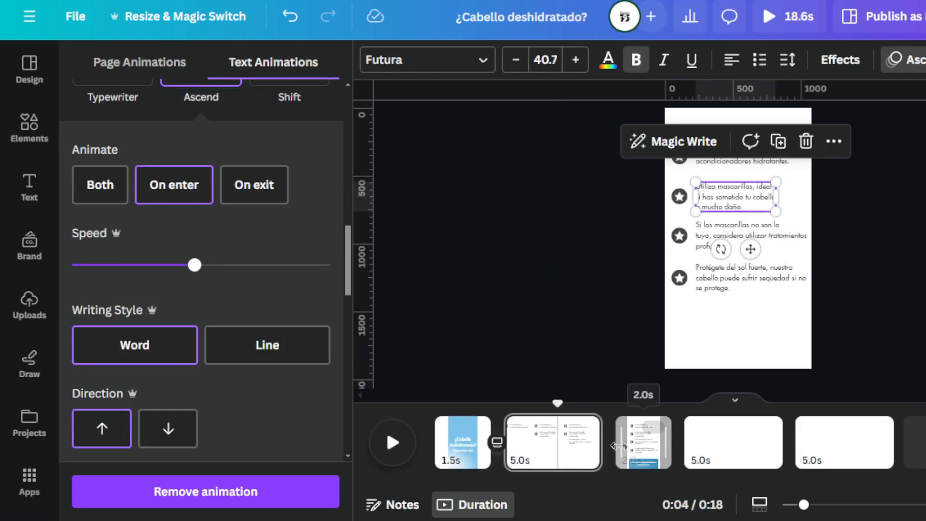
click(636, 449)
click(632, 297)
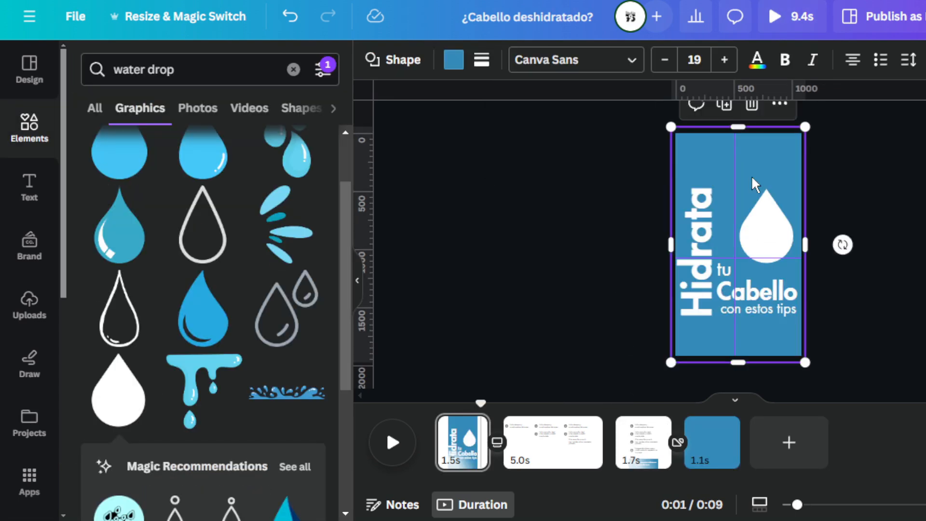
Recolor the title page's blue background shape to the solid lilac #B68CD4.
click(453, 59)
click(90, 158)
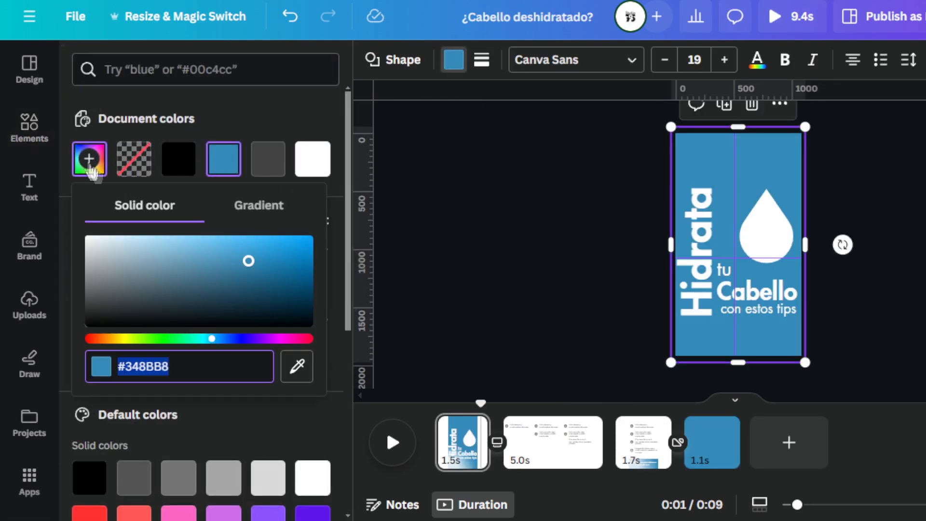
drag(212, 338, 257, 338)
click(150, 251)
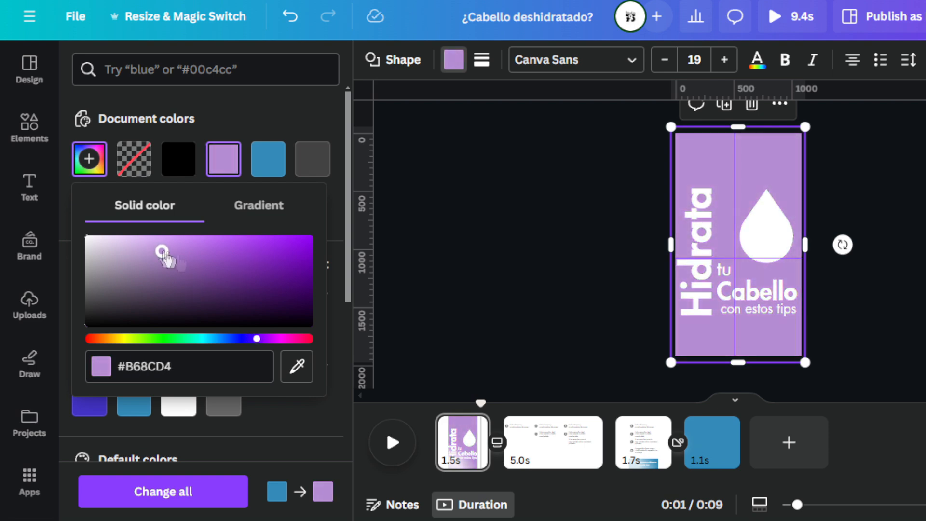
Apply the same lilac document color to the call-to-action banner on the third page and to the blank final page.
drag(797, 505, 810, 505)
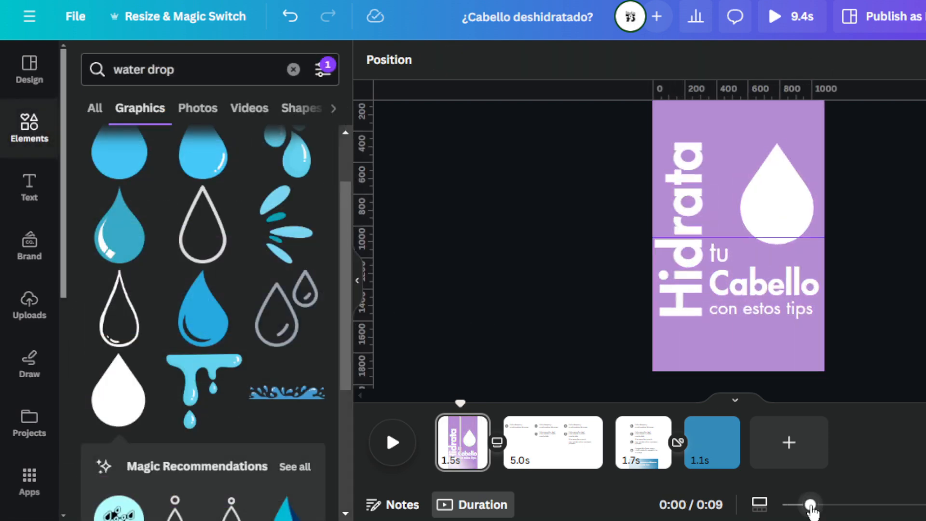
drag(448, 412, 645, 420)
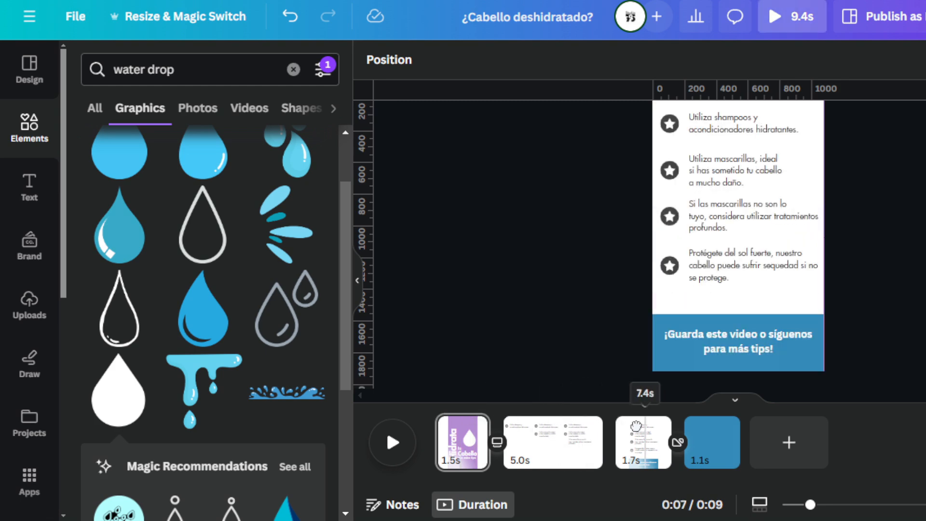
click(664, 361)
click(454, 60)
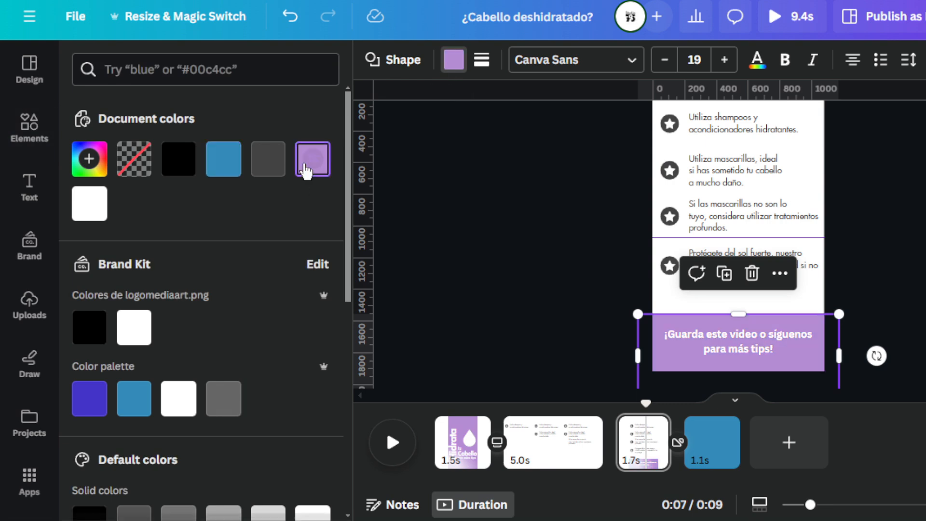
click(305, 169)
click(708, 443)
click(271, 163)
Recolor the blue swatches of the Color Wipe transition between the third and final pages to shades of lilac.
drag(722, 405, 669, 403)
click(678, 442)
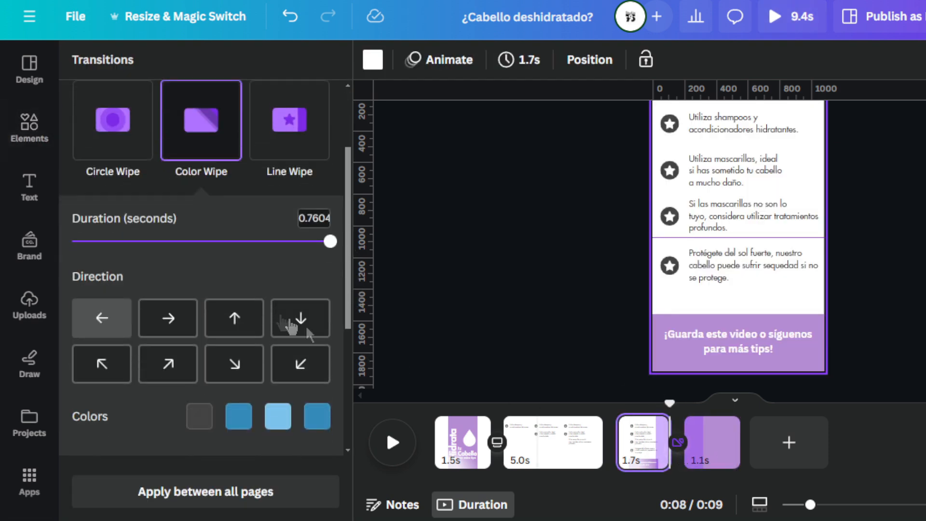
scroll(144, 304, down, 3)
scroll(145, 304, up, 3)
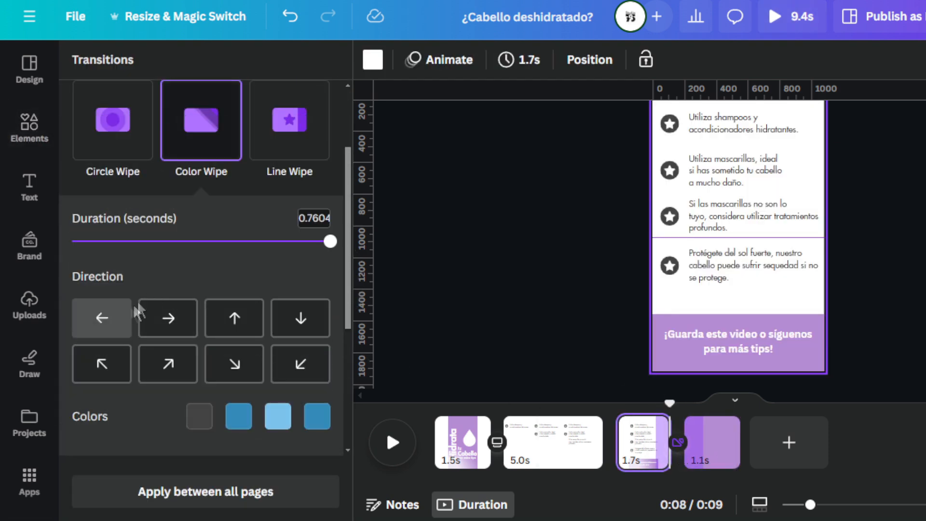
click(145, 123)
click(214, 214)
scroll(241, 280, down, 3)
click(317, 253)
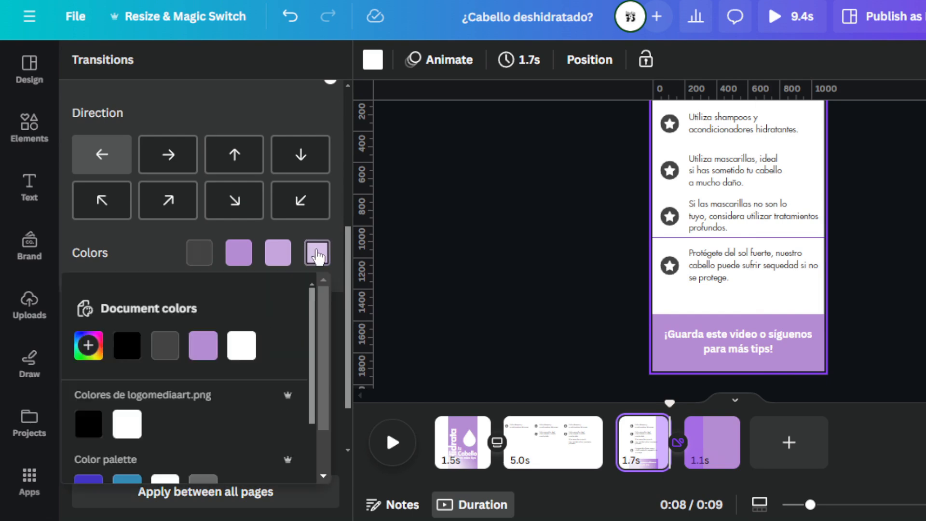
click(203, 346)
Apply the Pop animation to the title page's white water drop, playing only on enter.
drag(669, 407, 462, 431)
click(473, 427)
click(864, 221)
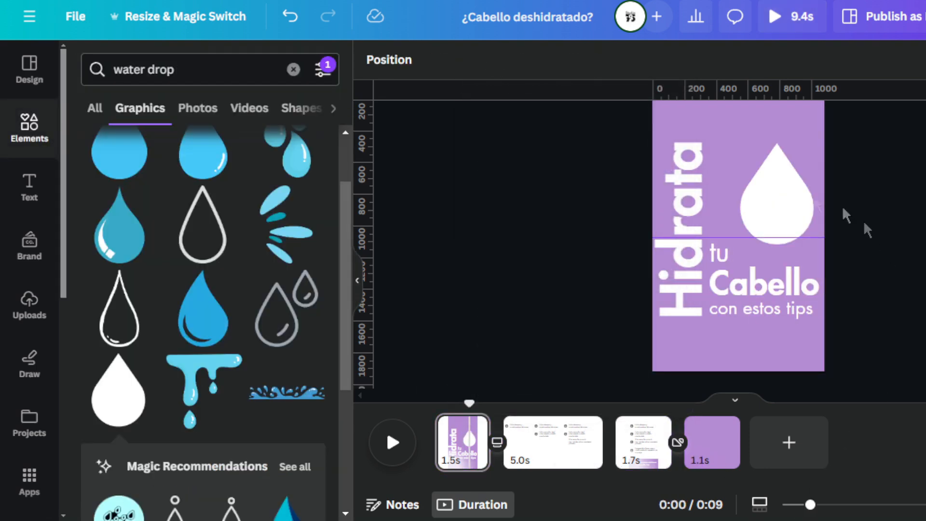
click(778, 198)
click(614, 63)
scroll(181, 267, down, 2)
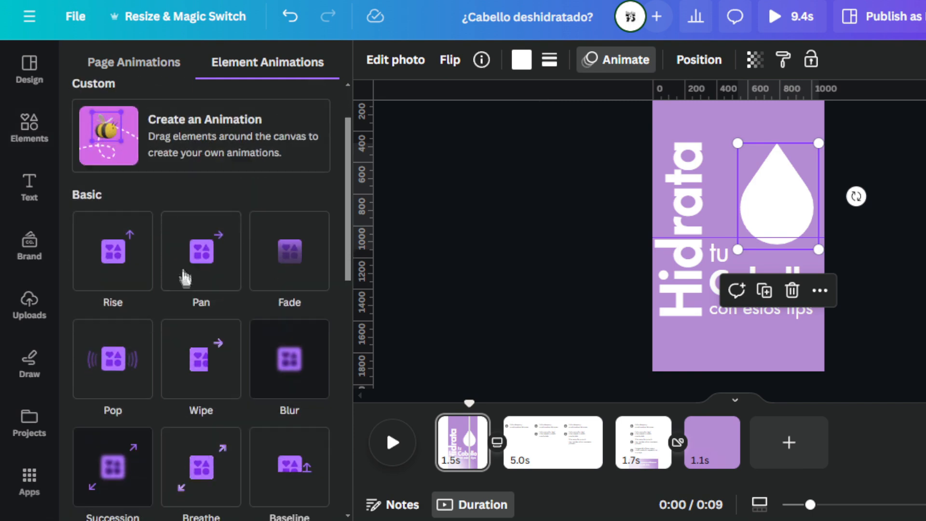
click(119, 402)
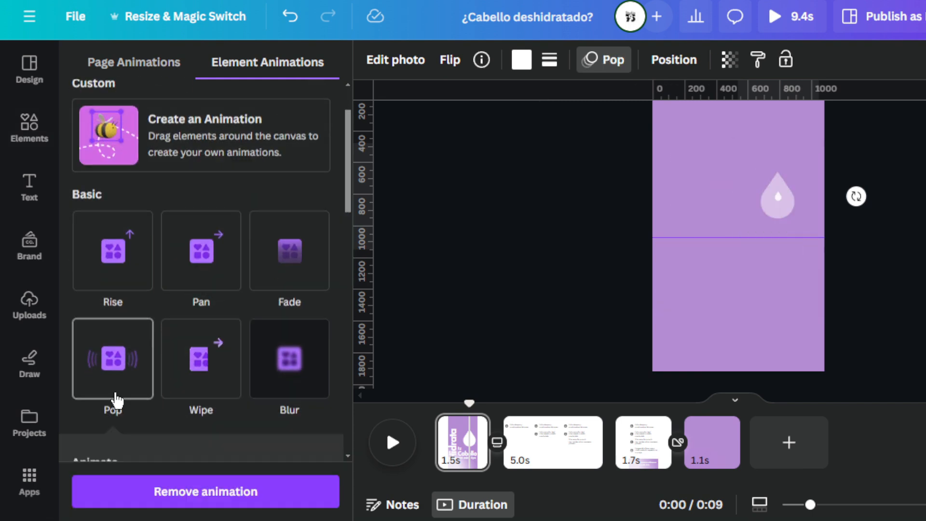
click(181, 363)
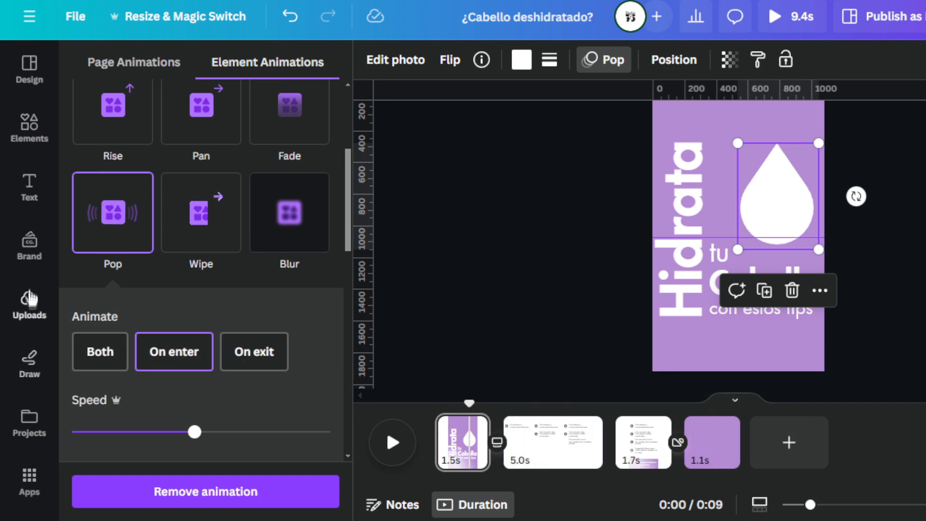
Add the uploaded Alternativas logo to the title page, shrunk to fit inside the white water drop.
click(31, 304)
scroll(149, 356, down, 5)
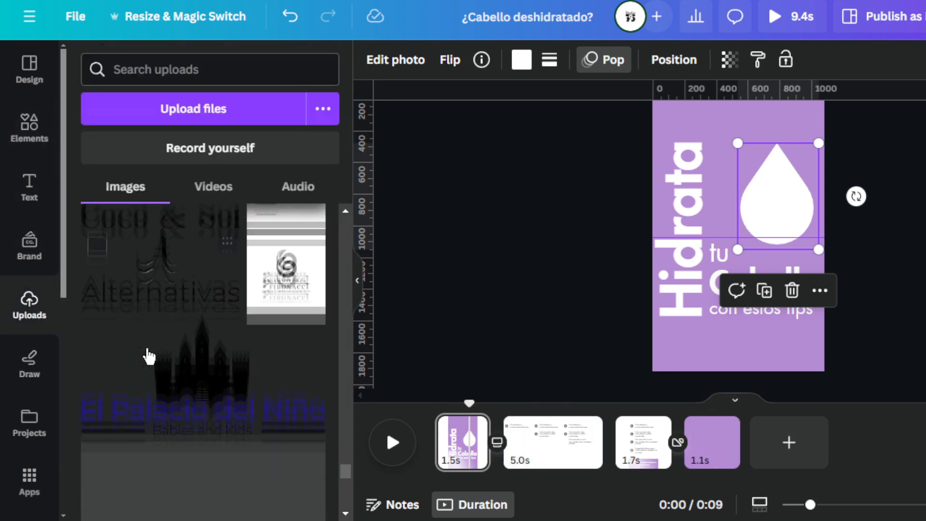
scroll(149, 356, up, 2)
click(149, 356)
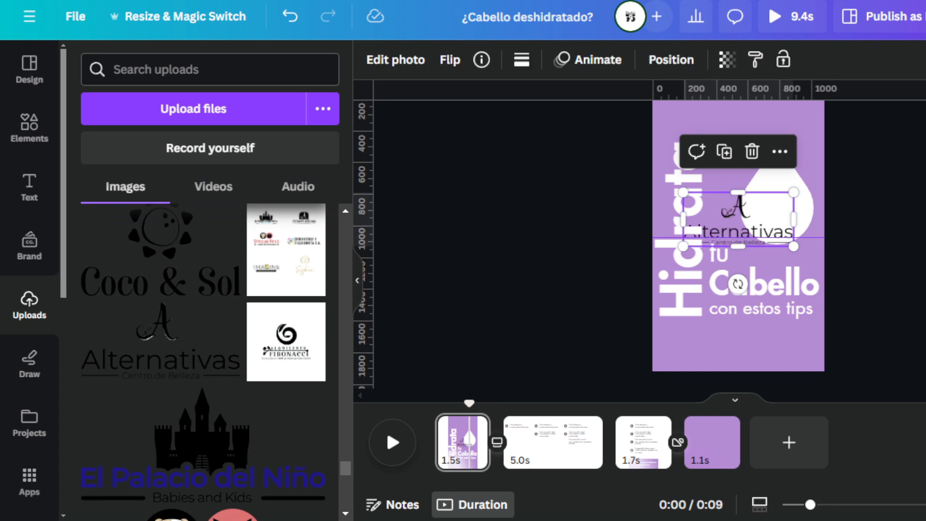
drag(789, 251, 767, 205)
key(ctrl+z)
click(893, 213)
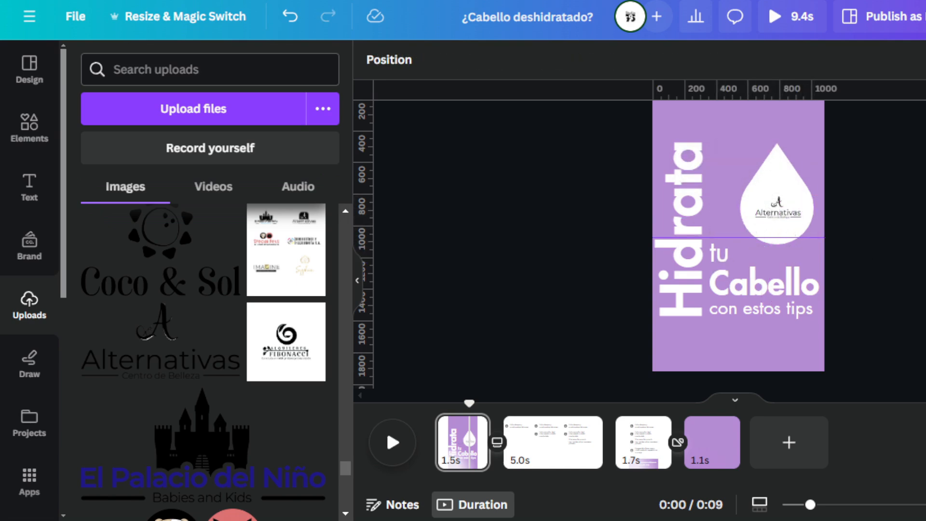
Try to align the Alternativas logo with the vertical middle of the water drop.
click(778, 208)
shift+click(772, 167)
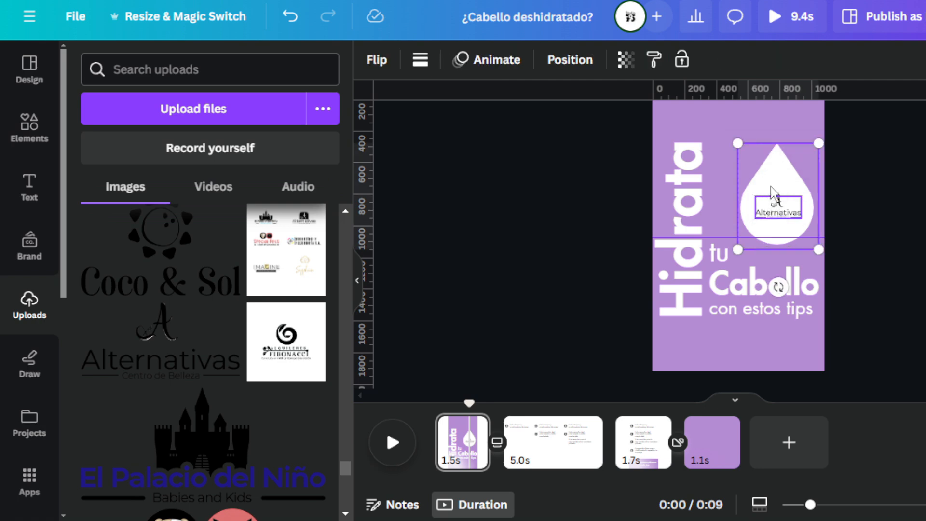
click(911, 217)
click(776, 208)
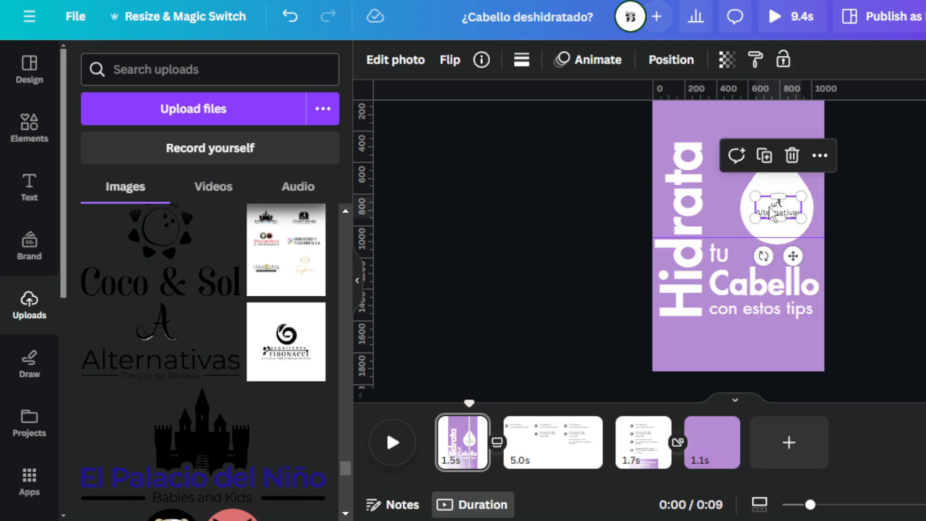
shift+click(776, 181)
click(551, 69)
click(109, 245)
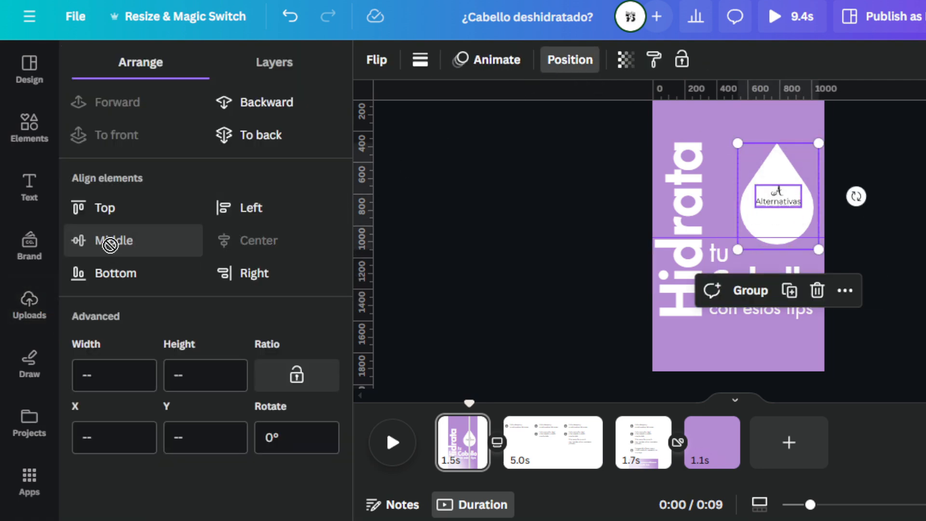
key(ctrl+z)
click(506, 238)
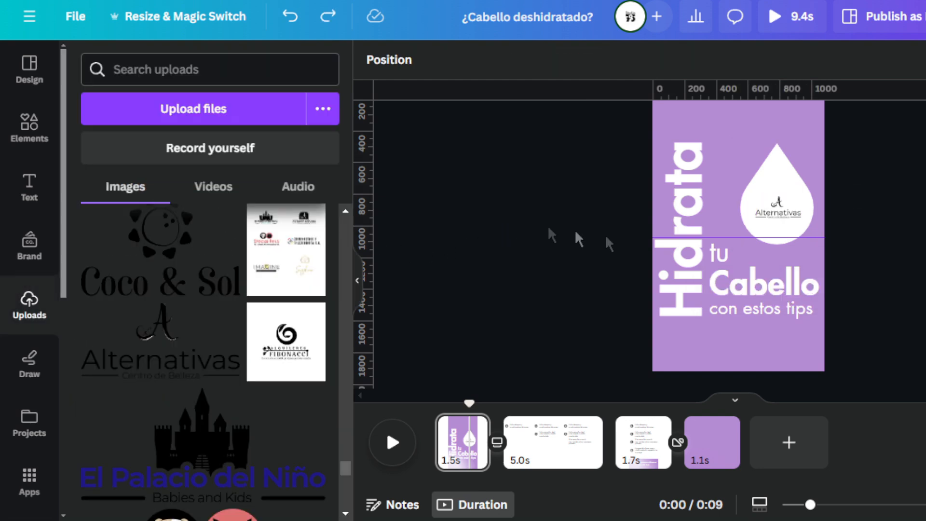
Apply the Fade animation to the Alternativas logo, playing on both enter and exit.
mouse_move(467, 400)
mouse_down()
mouse_move(418, 402)
mouse_move(457, 400)
mouse_up()
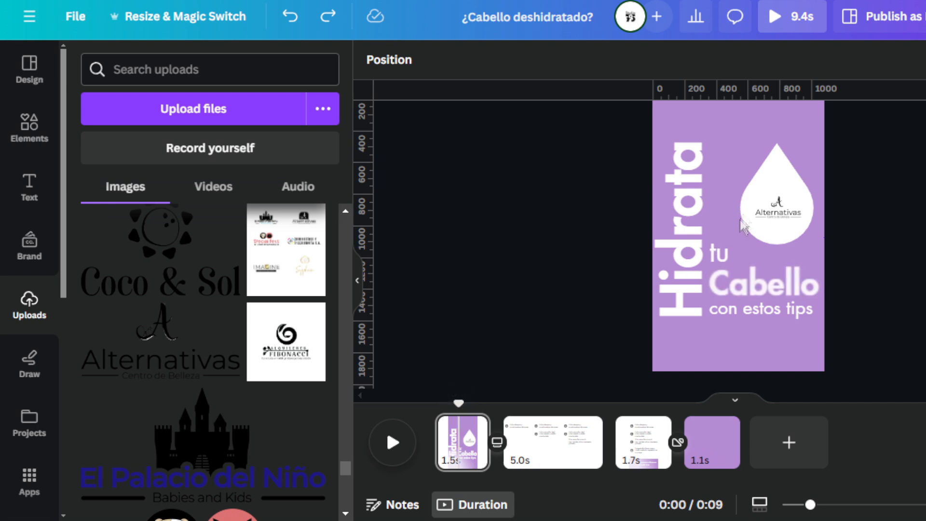
click(798, 202)
click(591, 60)
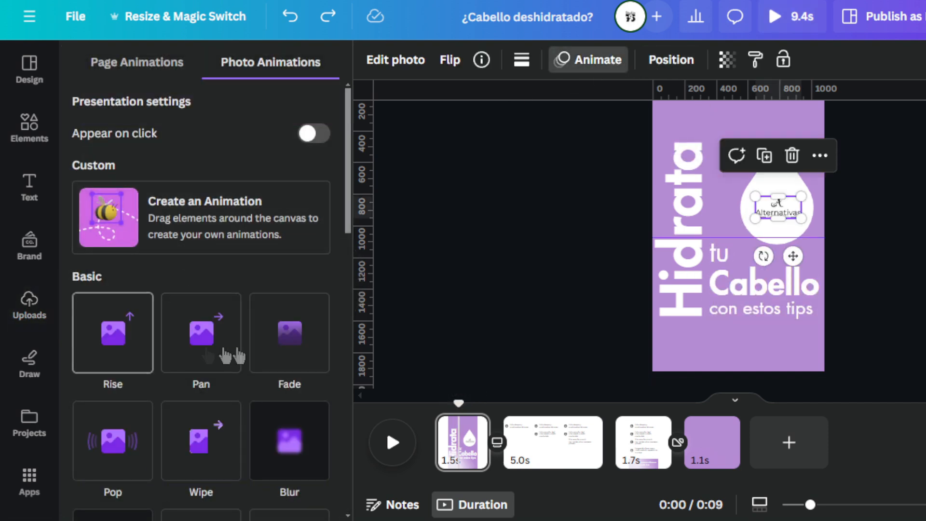
click(311, 356)
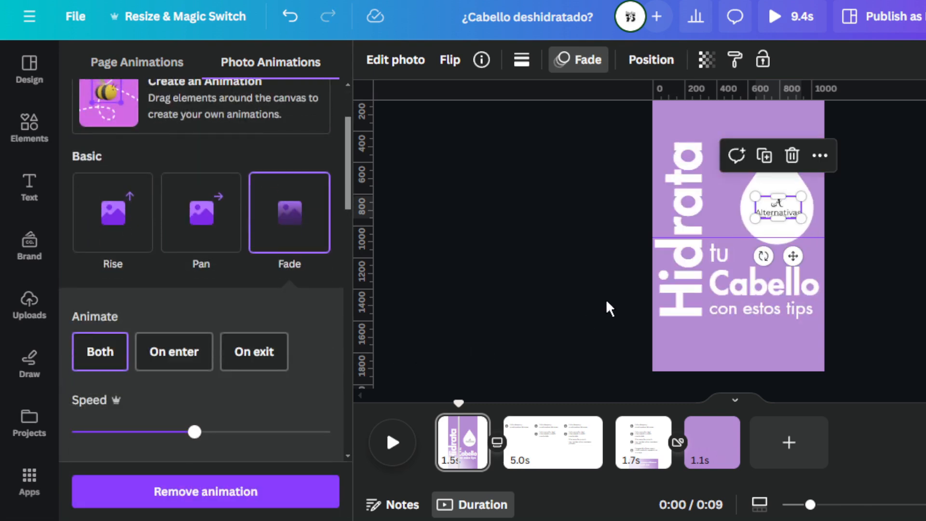
click(919, 332)
mouse_move(812, 505)
mouse_down()
mouse_move(830, 505)
mouse_move(798, 505)
mouse_up()
click(919, 333)
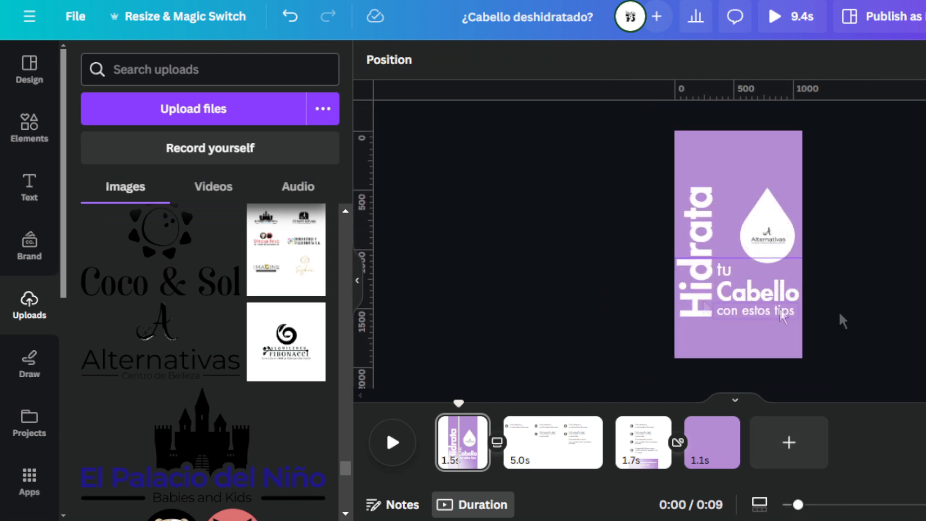
Search the elements library for "waterish background" and look through the results.
click(28, 128)
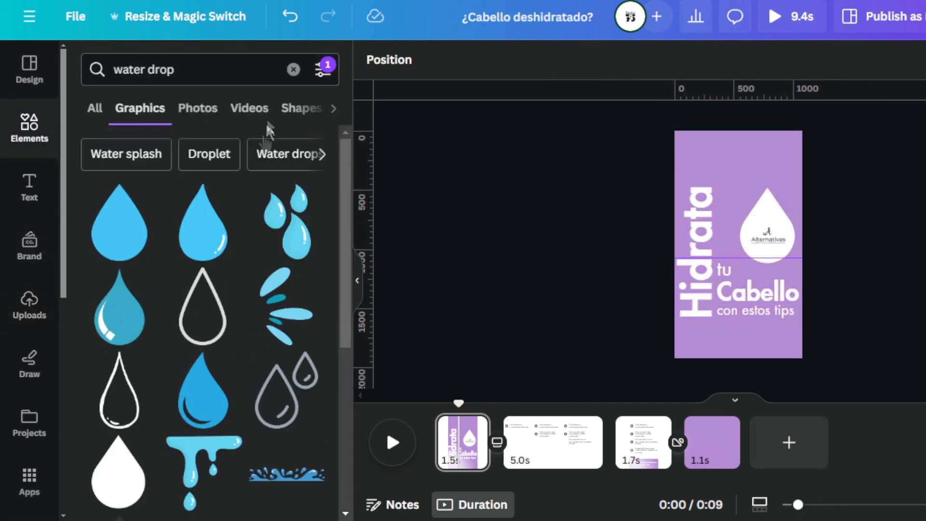
click(293, 69)
text(waer)
key(BackSpace)
key(BackSpace)
text(terish)
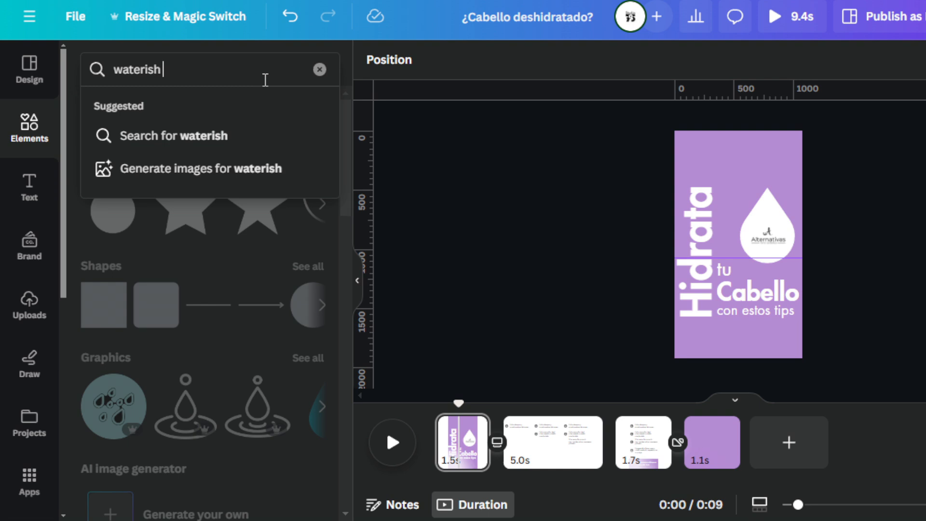
text(  back)
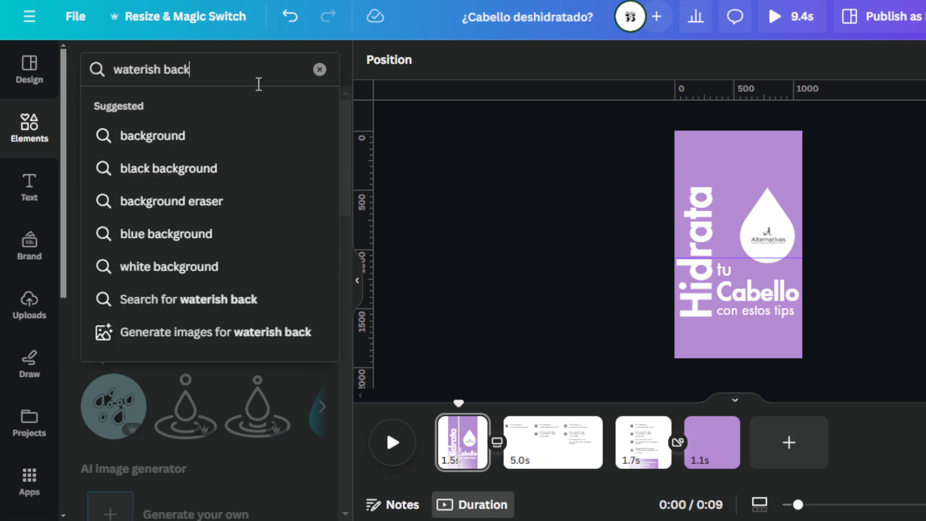
text(ground)
key(Return)
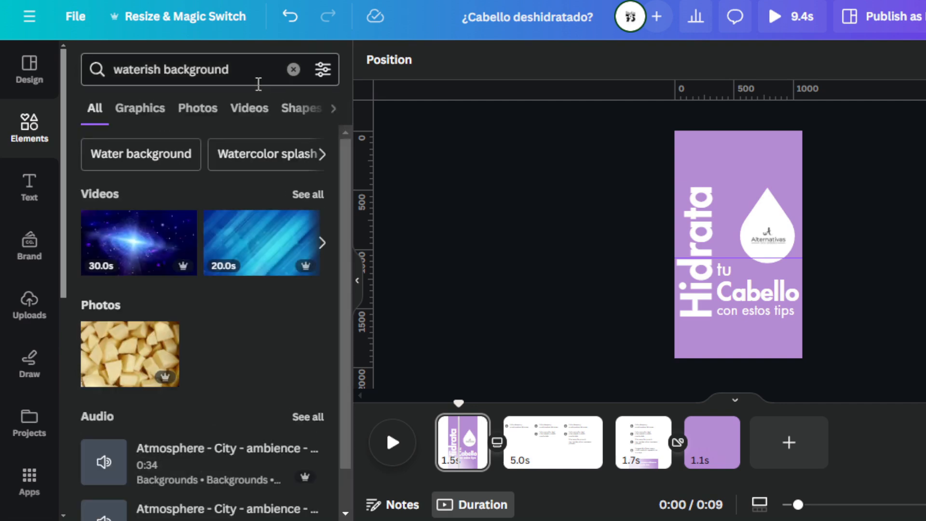
scroll(308, 195, down, 1)
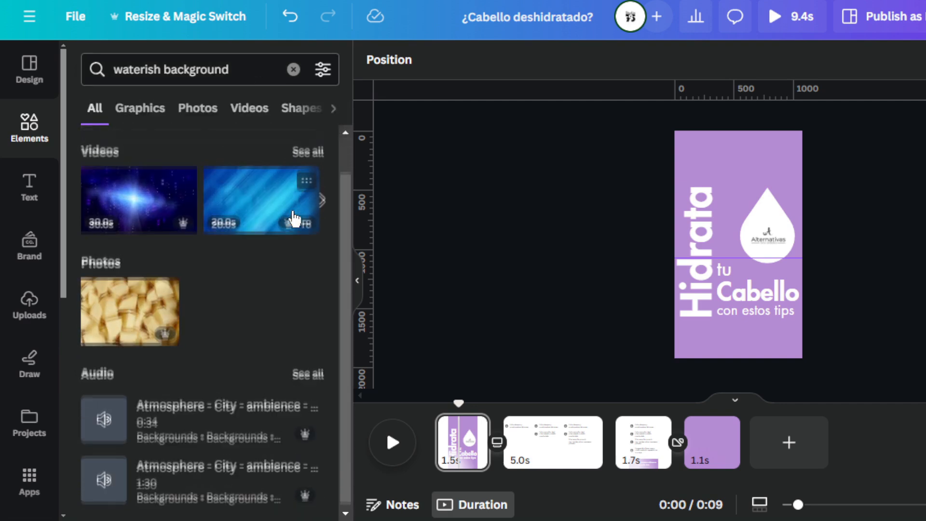
scroll(193, 313, up, 1)
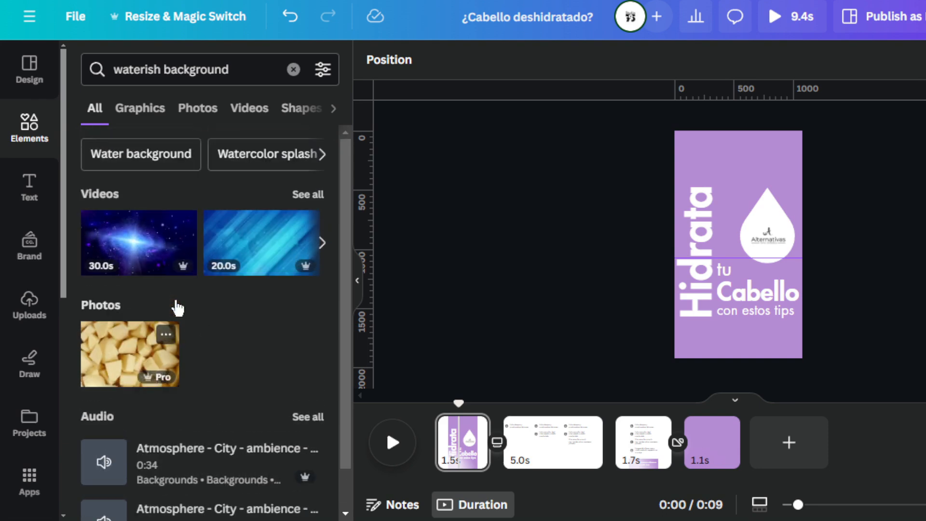
Switch to the suggested "Water background" search, filter it to free items and add the teal wavy-line graphic to the title page.
click(170, 163)
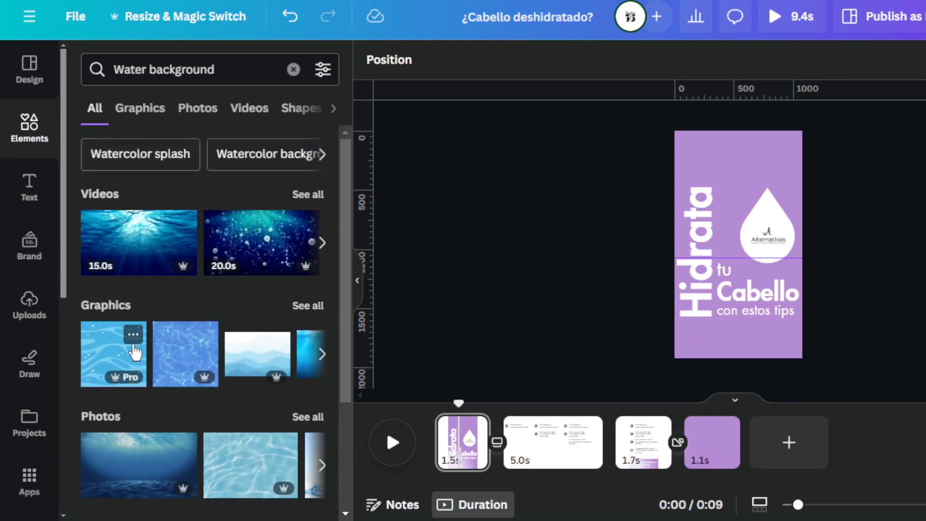
click(322, 69)
scroll(176, 262, down, 3)
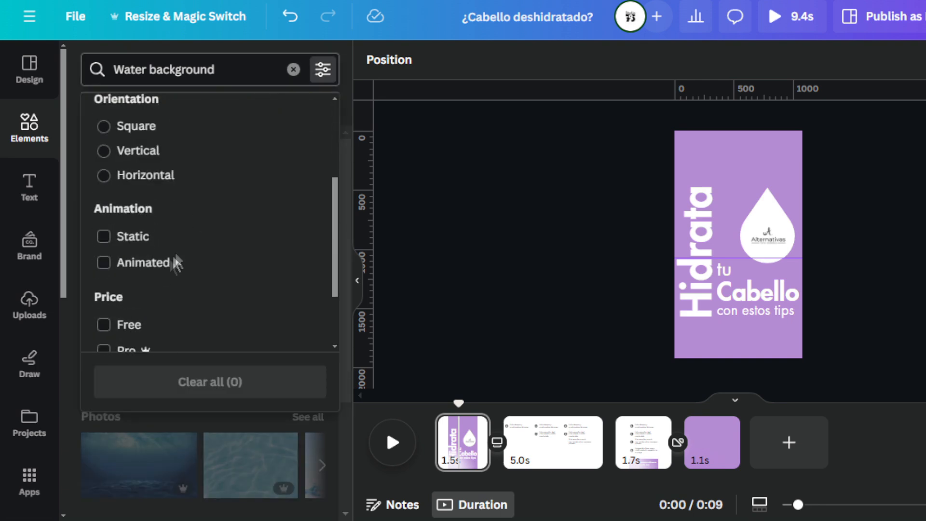
click(112, 327)
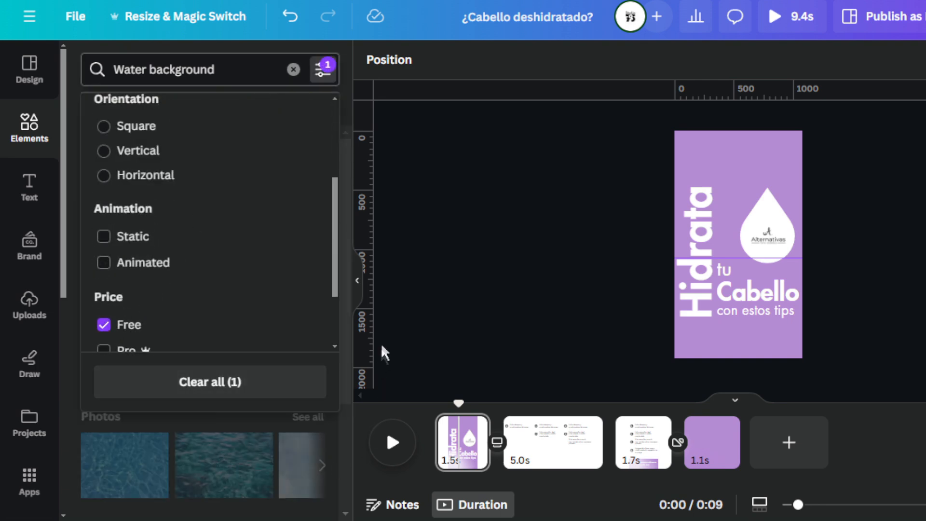
click(343, 377)
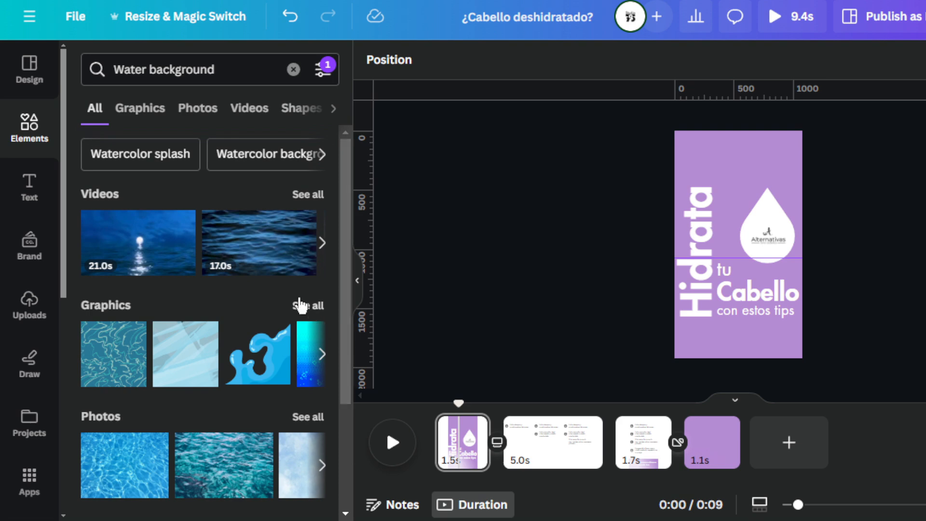
scroll(248, 357, down, 3)
click(107, 212)
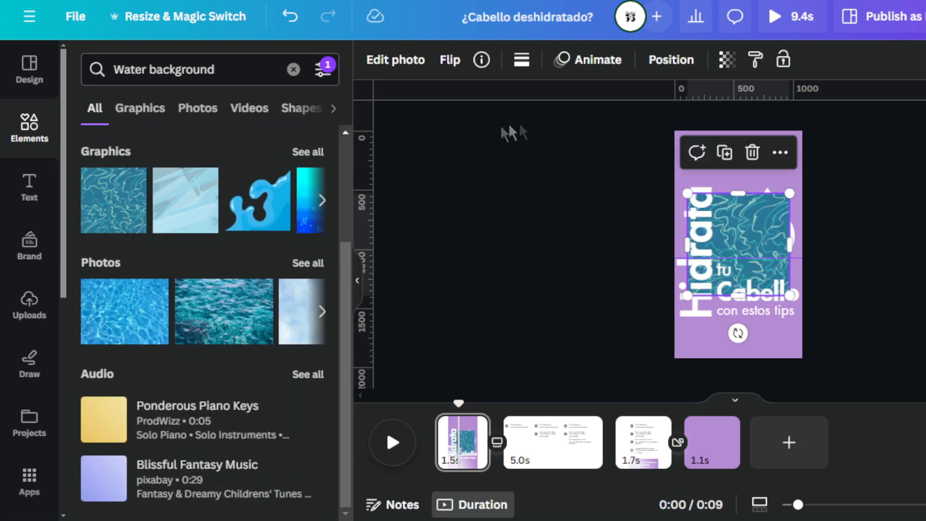
Lower the water graphic's opacity to a faint texture and enlarge it to cover the whole title page.
click(726, 61)
drag(728, 124, 587, 126)
drag(792, 296, 854, 384)
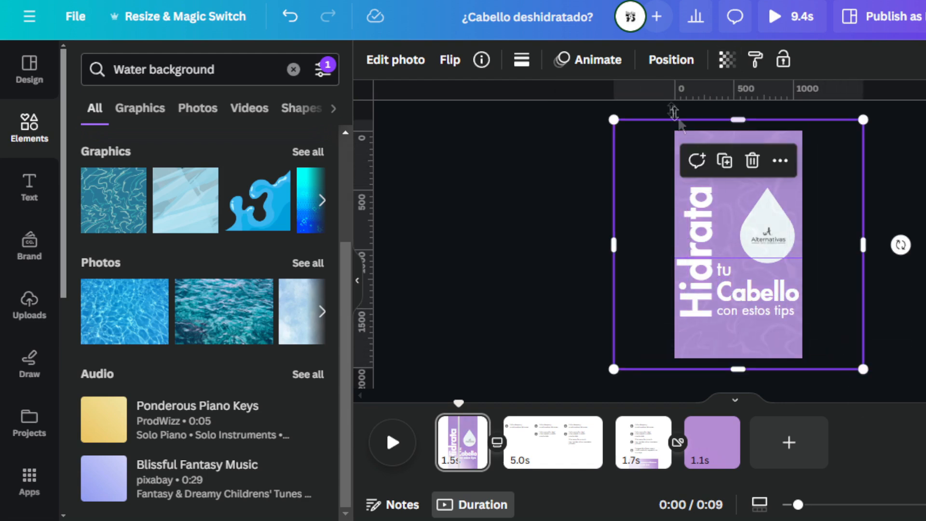
Move the water texture's layer behind the texts, logo and drop, directly above the lilac background shape.
click(671, 59)
click(240, 65)
scroll(212, 232, down, 2)
drag(207, 269, 186, 400)
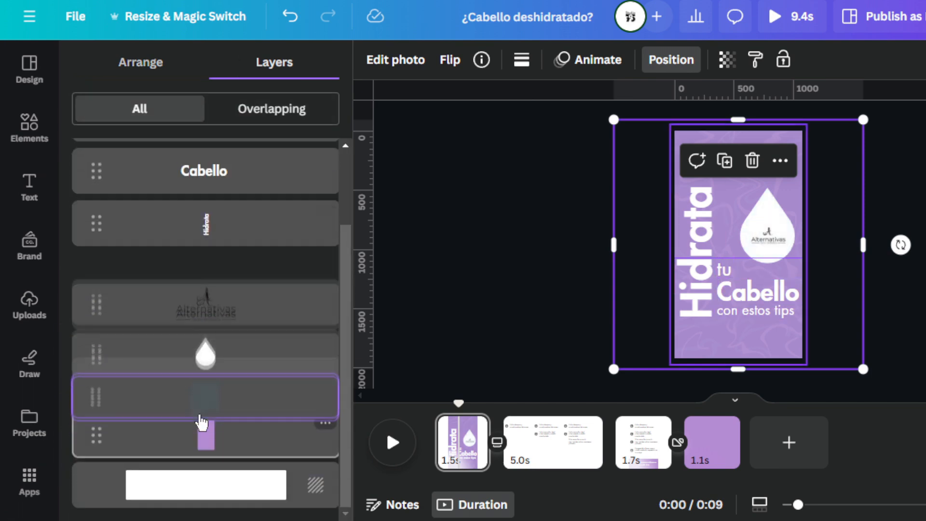
click(434, 233)
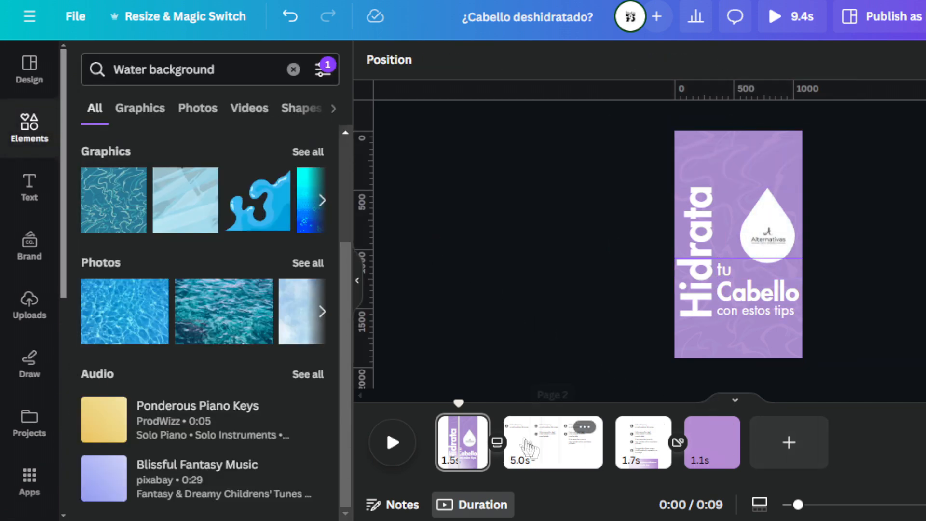
Add a blank lilac page before the title page and shorten it to 0.5 seconds.
drag(458, 403, 425, 403)
click(792, 446)
drag(791, 446, 437, 451)
drag(532, 452, 438, 452)
Apply a Dissolve transition between the blank first page and the title page, and shorten the first page to 0.1 seconds.
click(501, 465)
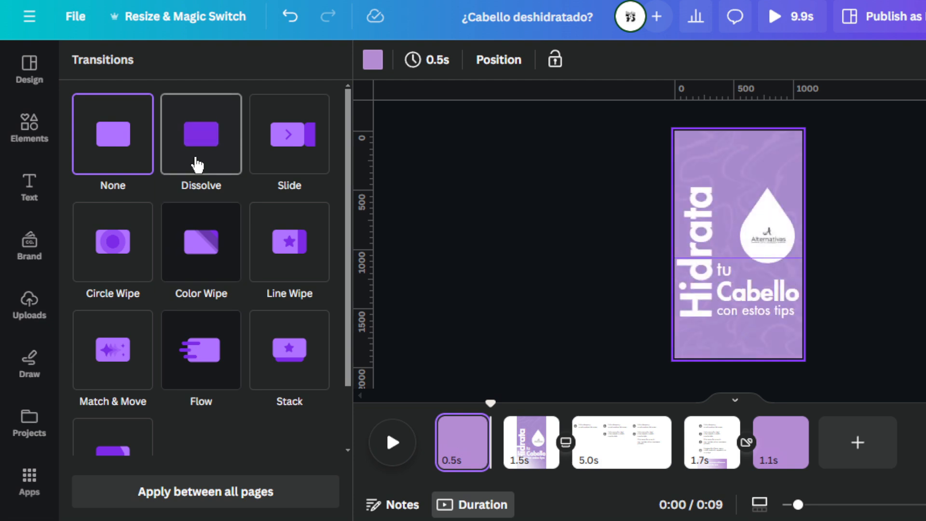
click(197, 164)
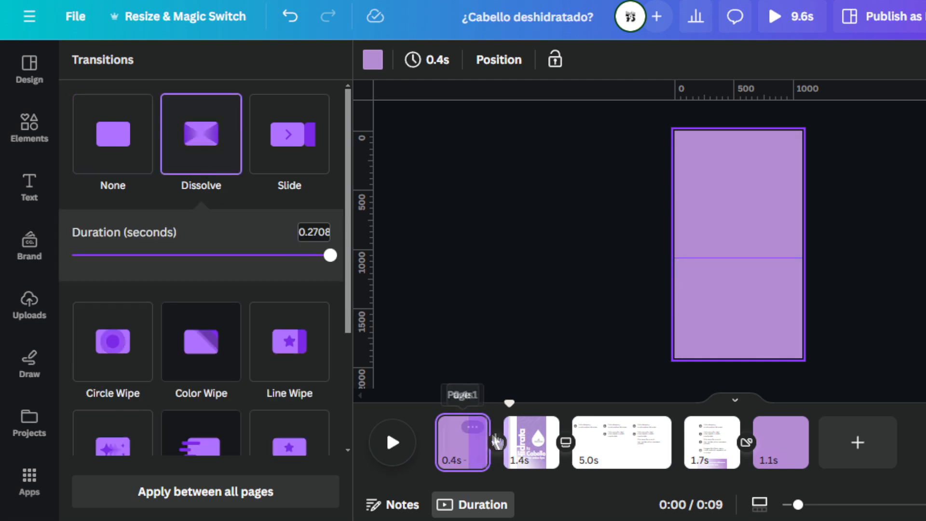
drag(480, 464, 472, 463)
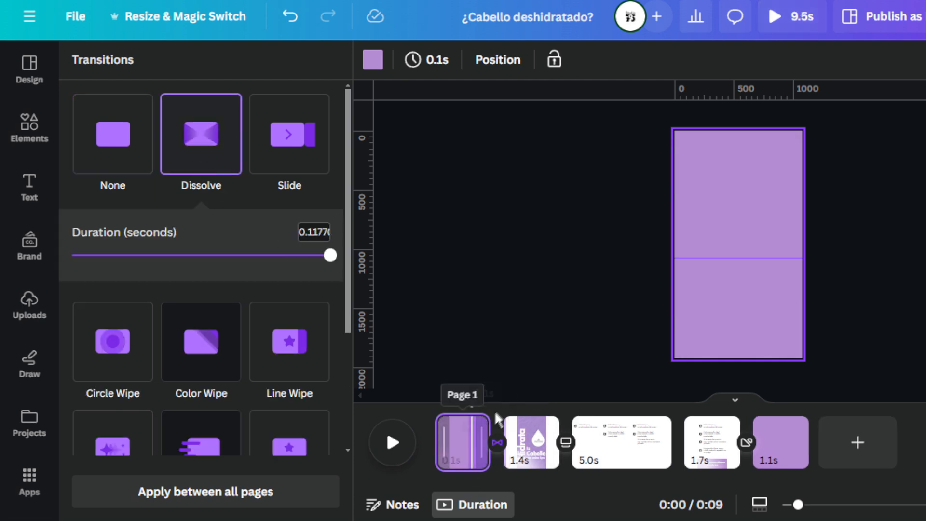
Play the video from the first page and return the playhead to the third tip on the animated tips page.
drag(462, 404, 434, 404)
click(395, 453)
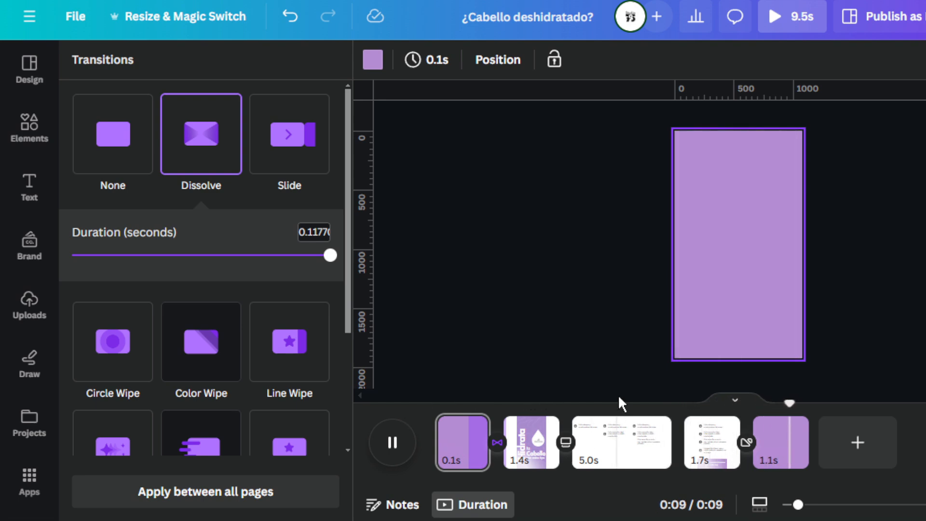
drag(809, 403, 585, 395)
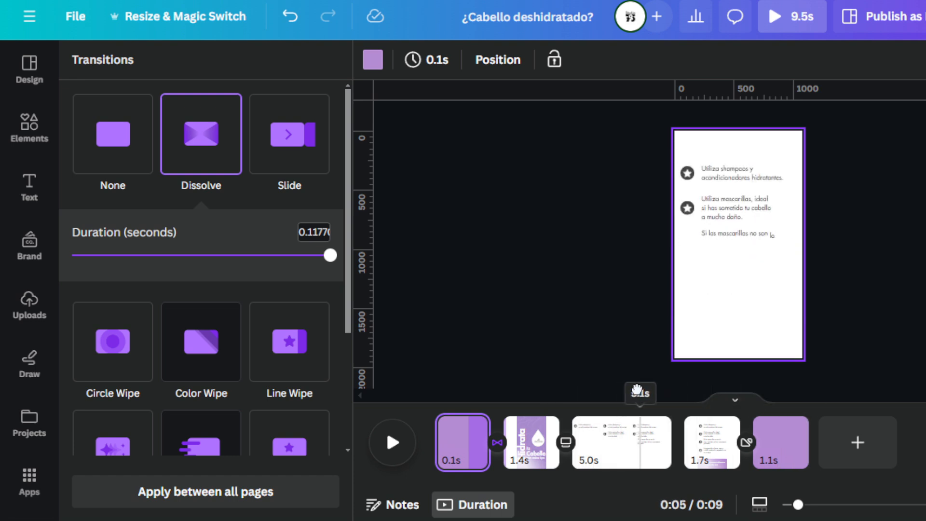
Show the timing of the third tip's text and trim its start so it appears slightly later, lasting about 1.5 seconds.
click(726, 246)
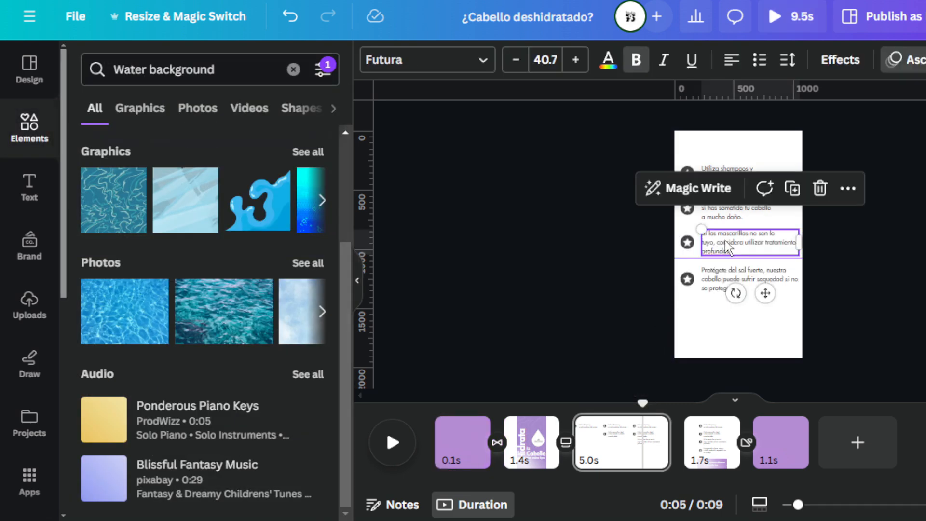
right_click(700, 240)
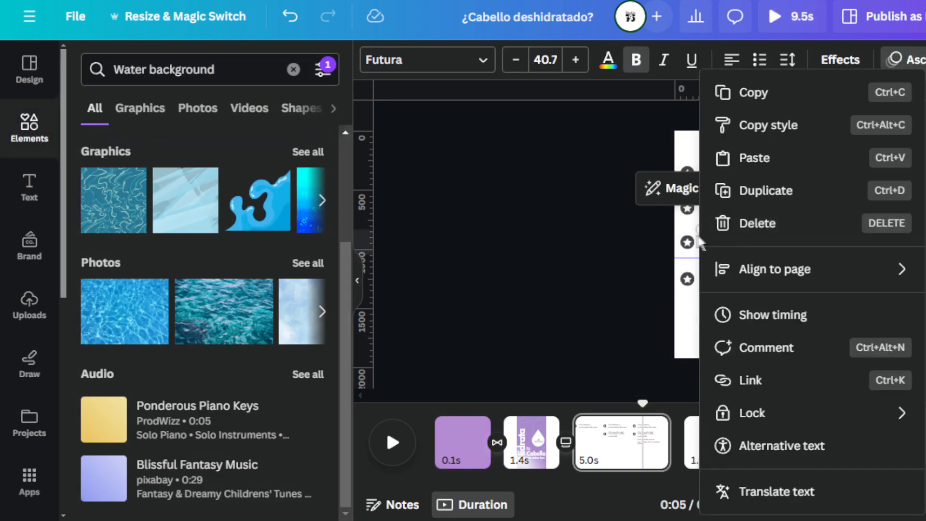
click(722, 317)
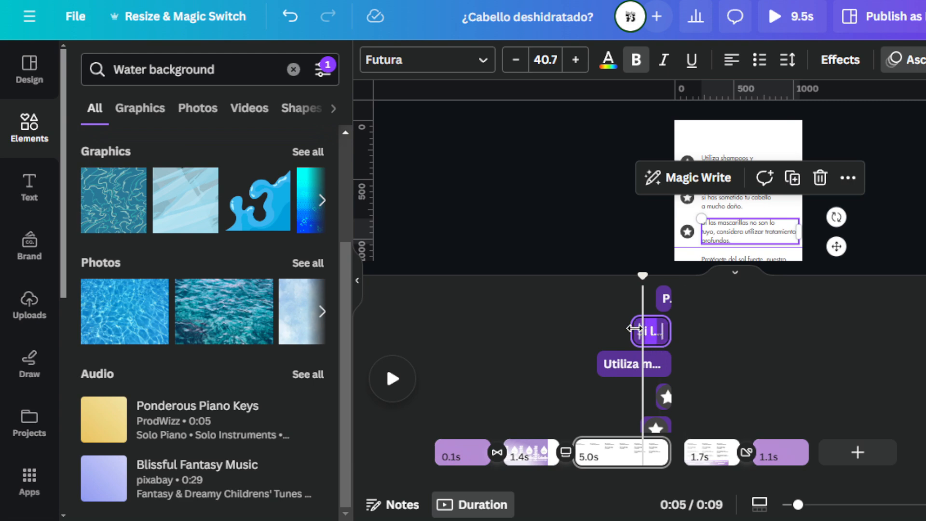
drag(636, 326, 641, 325)
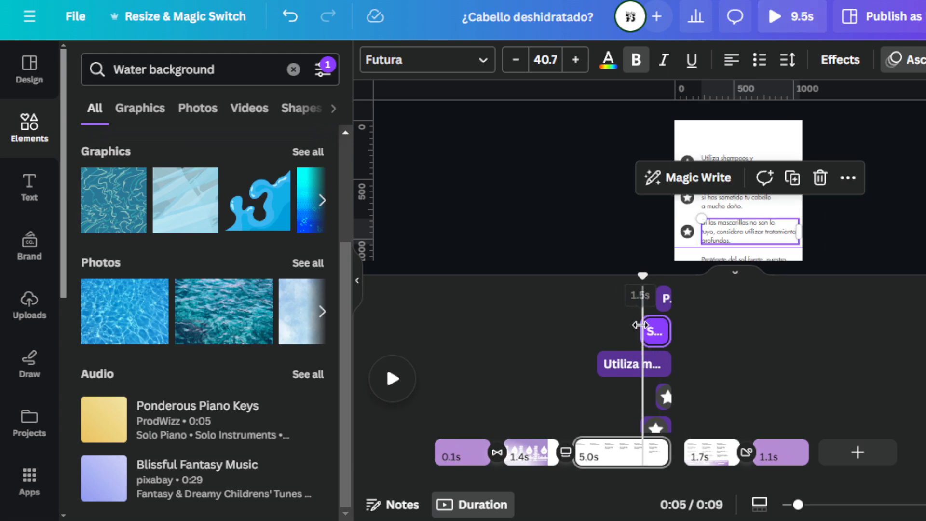
Trim the start of the fourth tip's text so it appears slightly after its star icon.
mouse_move(642, 278)
mouse_down()
mouse_move(595, 289)
mouse_move(653, 289)
mouse_up()
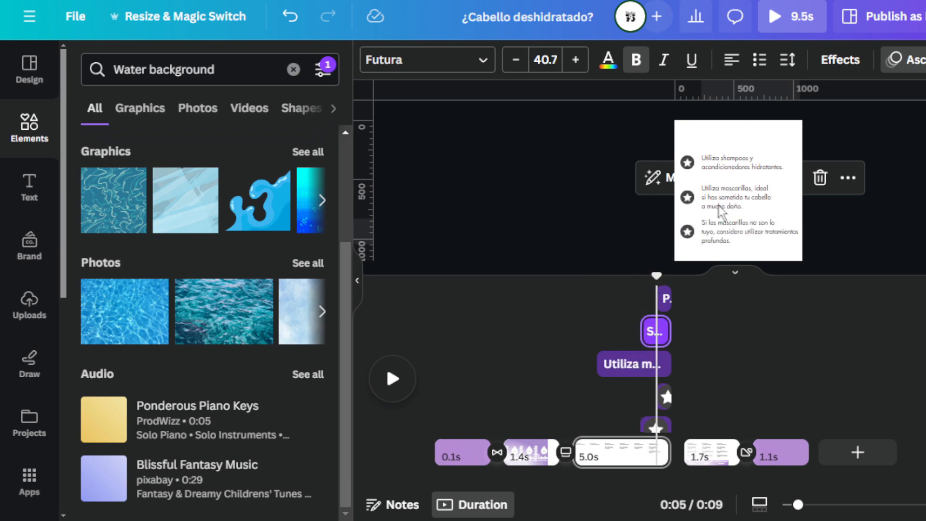
click(724, 226)
scroll(726, 227, down, 3)
scroll(704, 227, up, 3)
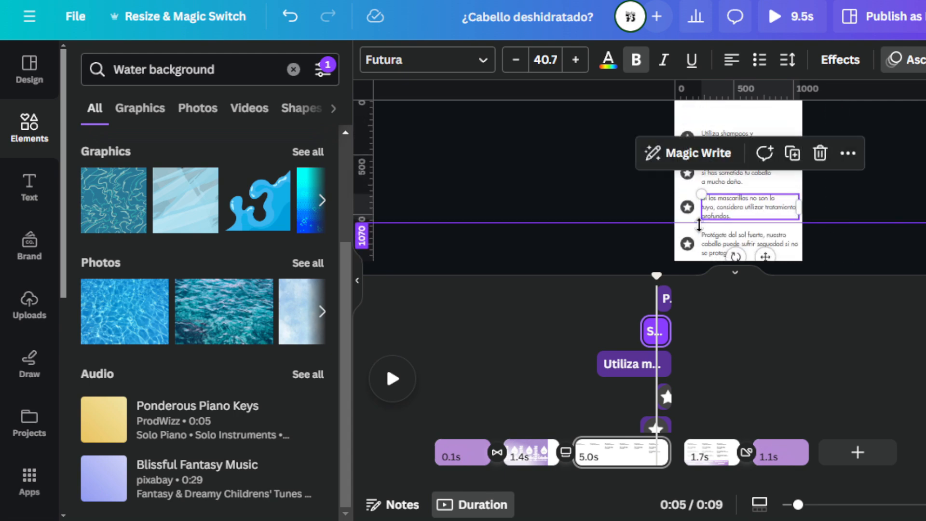
click(710, 249)
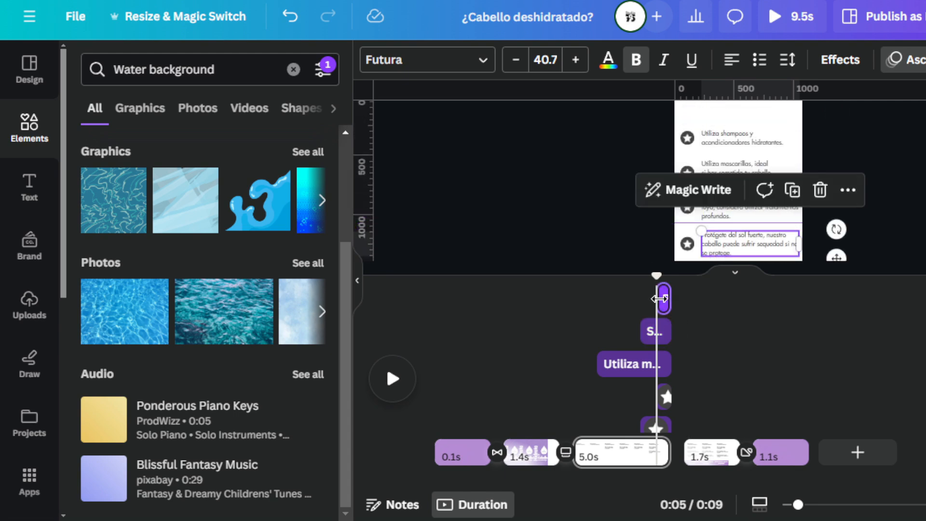
drag(666, 305, 659, 324)
key(ctrl+z)
drag(812, 510, 847, 506)
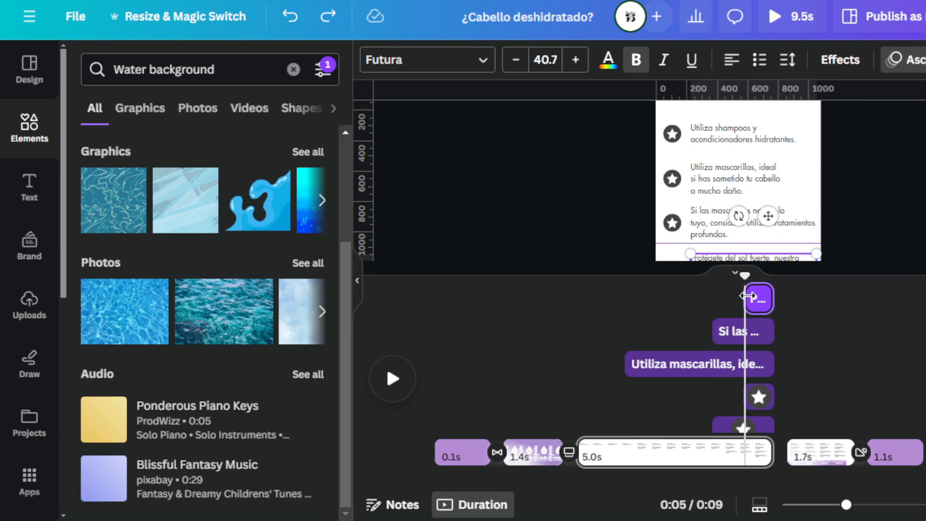
drag(734, 276, 756, 299)
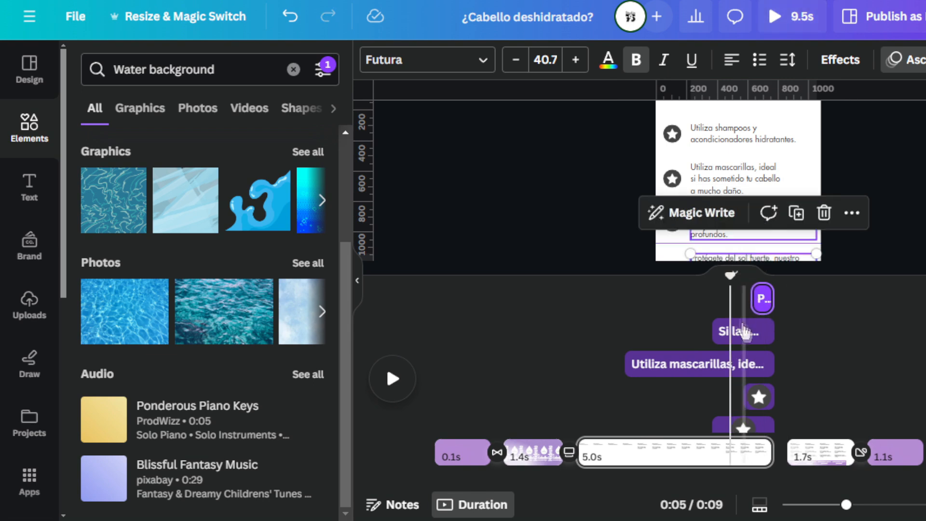
Hide the element timings on the tips page and play the video from the title page.
drag(846, 505, 789, 514)
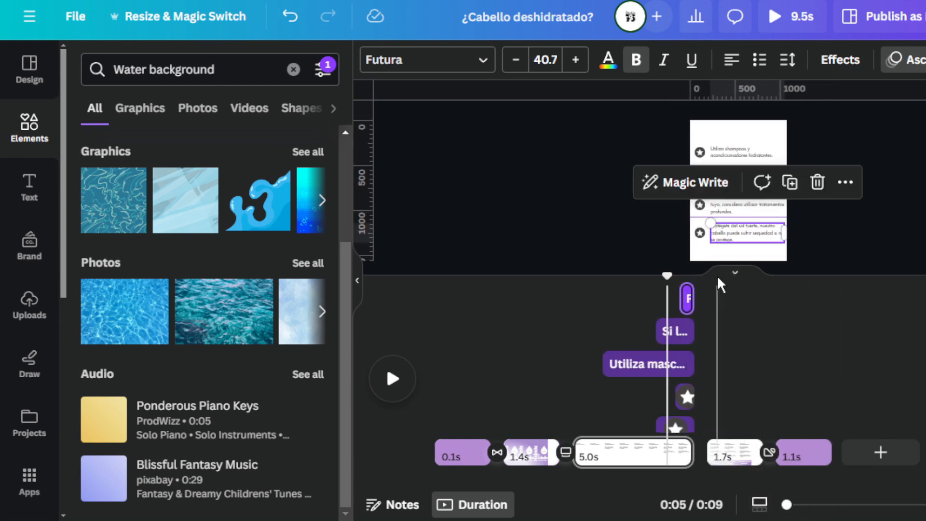
right_click(642, 372)
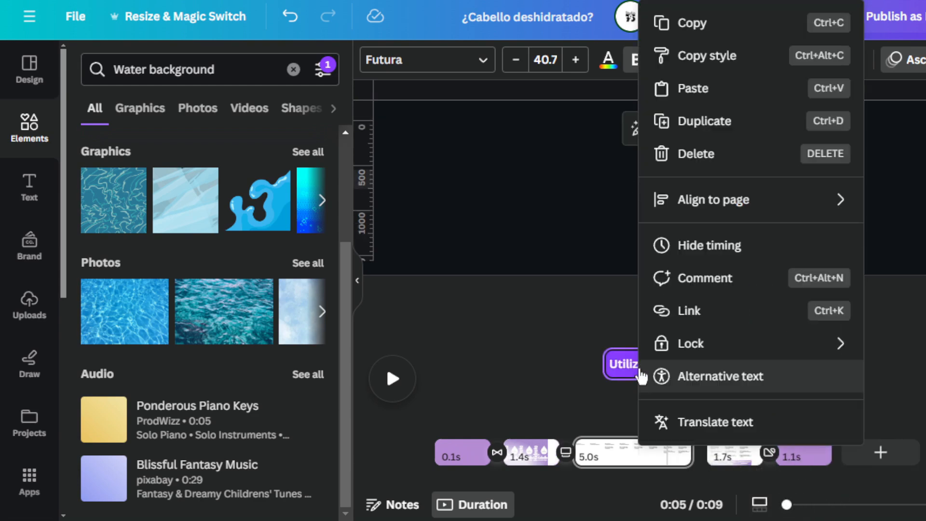
click(651, 244)
click(558, 402)
key(space)
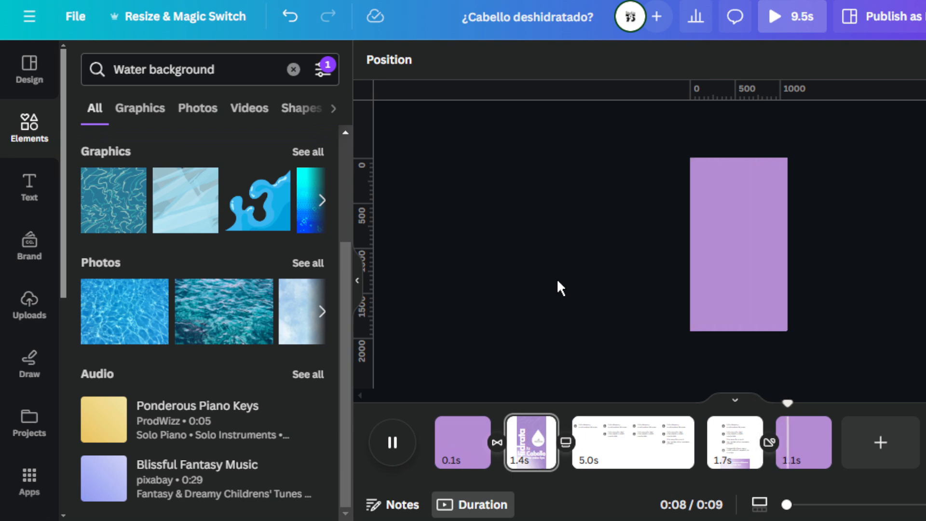
Lengthen the call-to-action page to 2.0 seconds and play the whole video in the full preview.
drag(768, 463, 770, 460)
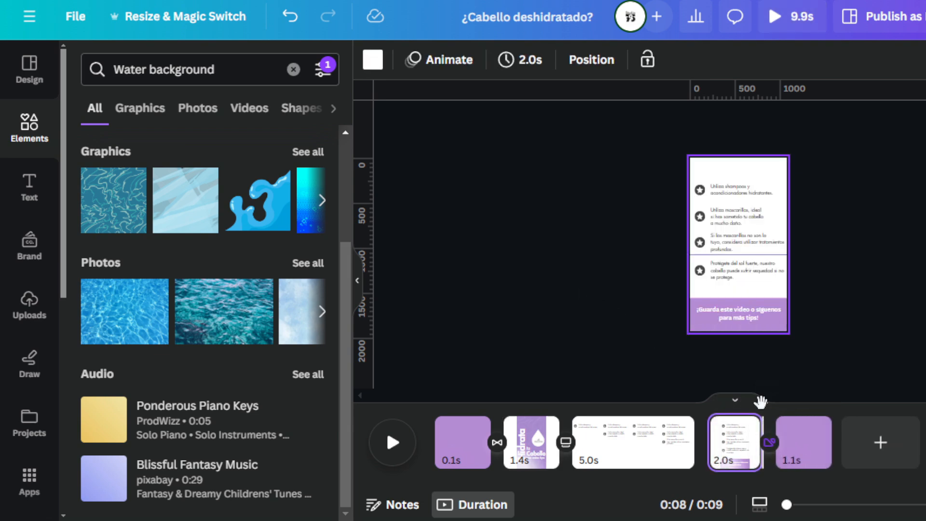
drag(761, 401, 803, 443)
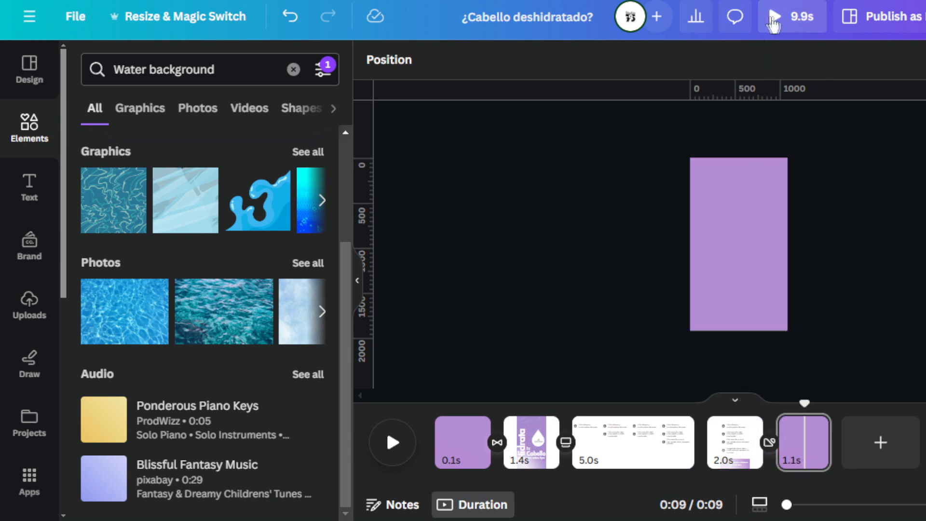
click(786, 16)
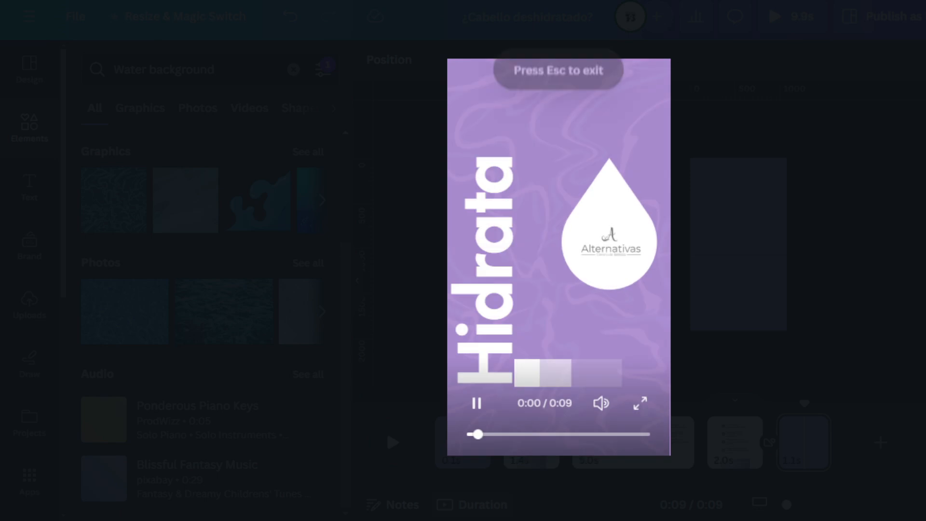